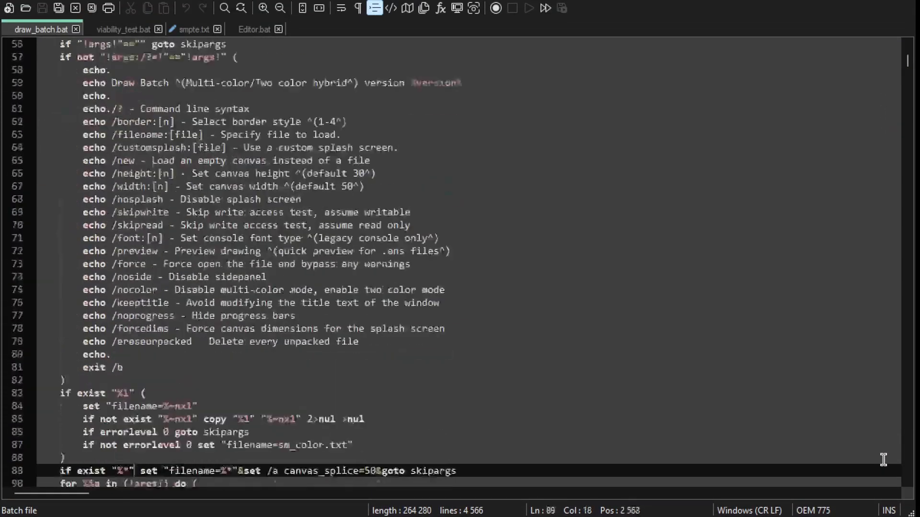
Look through the source code of draw_batch.bat from the command-line options down to the end of the file
key(Page_Down)
key(Page_Down)
key(Page_Down)
key(Page_Down)
key(Page_Down)
key(Page_Down)
key(Page_Down)
key(Page_Down)
key(Page_Down)
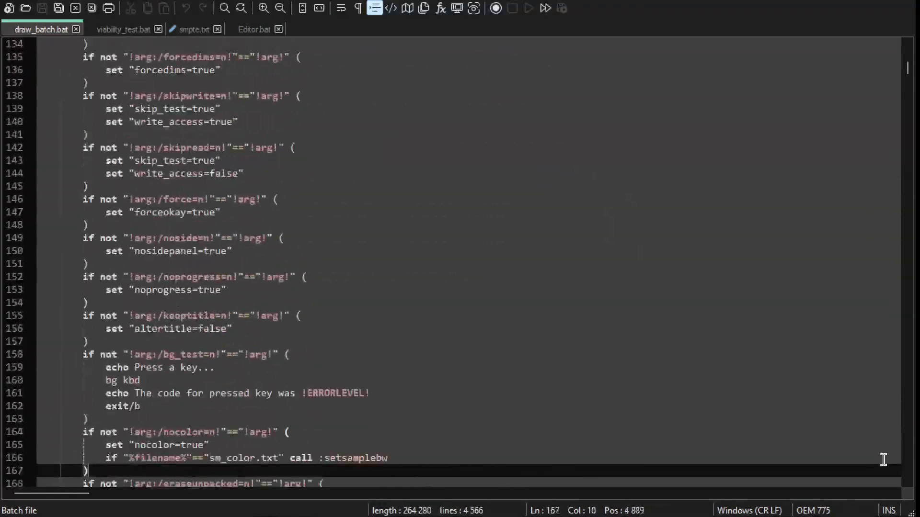
key(Page_Down)
key(Page_Down)
key(Page_Down)
key(Page_Down)
key(Page_Down)
key(Page_Down)
key(Page_Down)
key(Page_Down)
key(Page_Down)
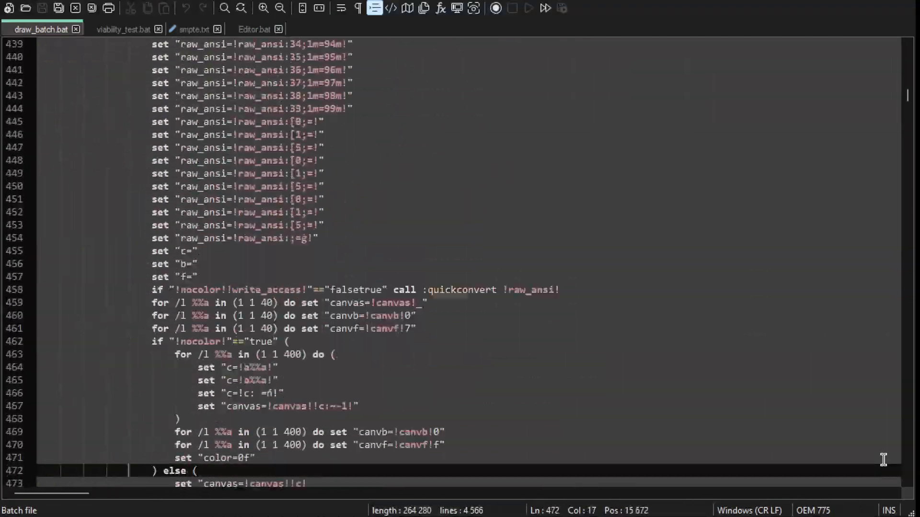
key(Page_Down)
key(Page_Down)
key(Page_Down)
key(Page_Down)
key(Page_Down)
key(Page_Down)
key(Page_Down)
key(Page_Down)
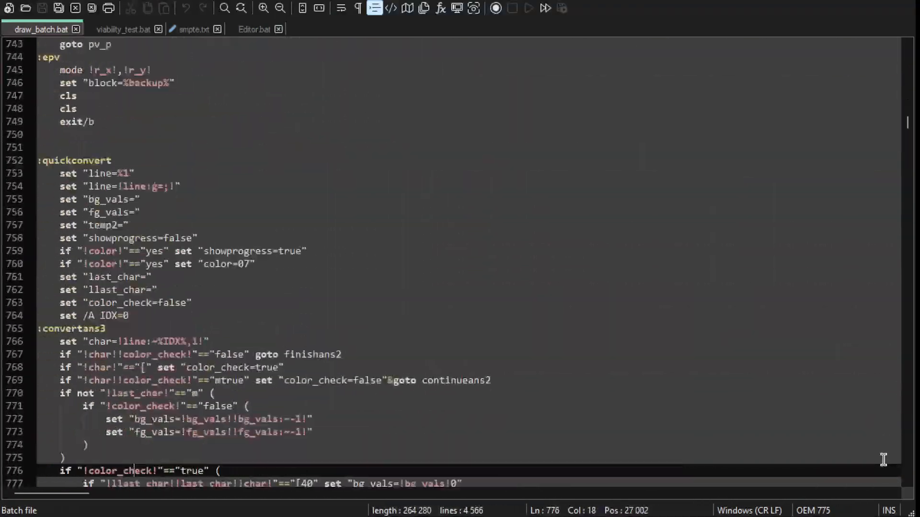
key(Page_Down)
key(Page_Down)
key(Page_Down)
key(Page_Down)
key(Page_Down)
key(Page_Down)
key(Page_Down)
key(Page_Down)
key(Page_Down)
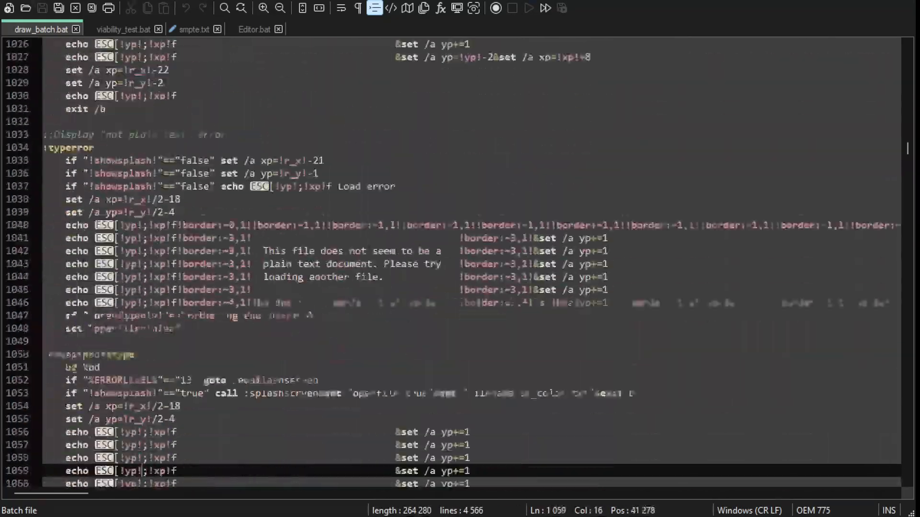
key(Page_Down)
key(Page_Down)
key(Page_Down)
key(Page_Down)
key(Page_Down)
key(Page_Down)
key(Page_Down)
key(Page_Down)
key(Page_Down)
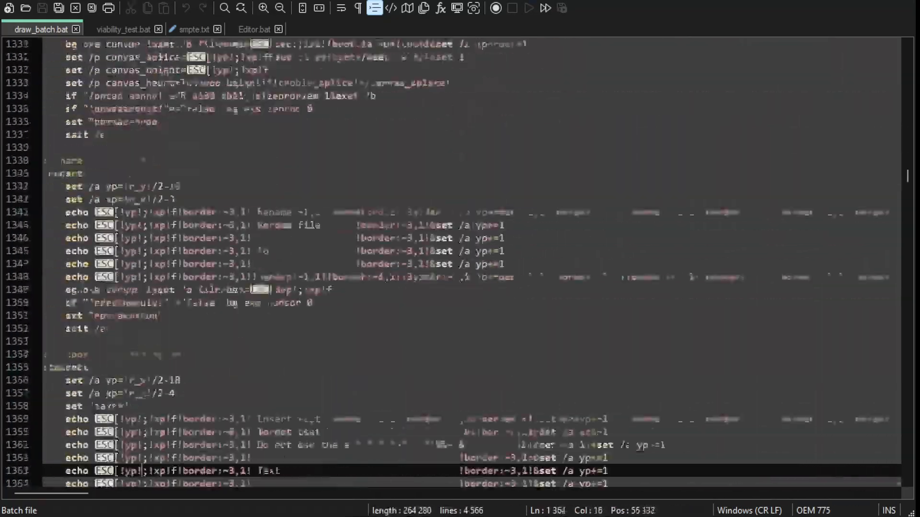
key(Page_Down)
key(Page_Down)
key(Page_Down)
key(Page_Down)
key(Page_Down)
key(Page_Down)
key(Page_Down)
key(Page_Down)
key(Page_Down)
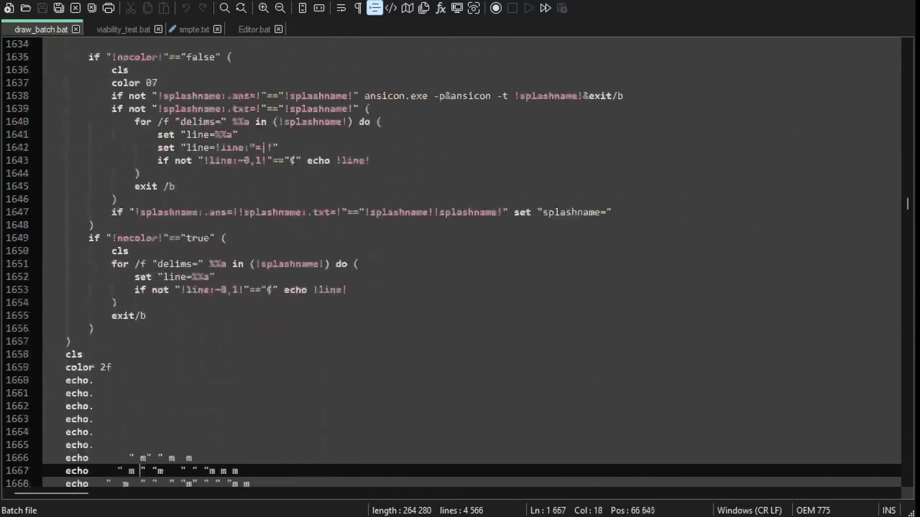
key(Page_Down)
key(Page_Down)
key(Page_Down)
key(Page_Down)
key(Page_Down)
key(Page_Down)
key(Page_Down)
key(Page_Down)
key(Page_Down)
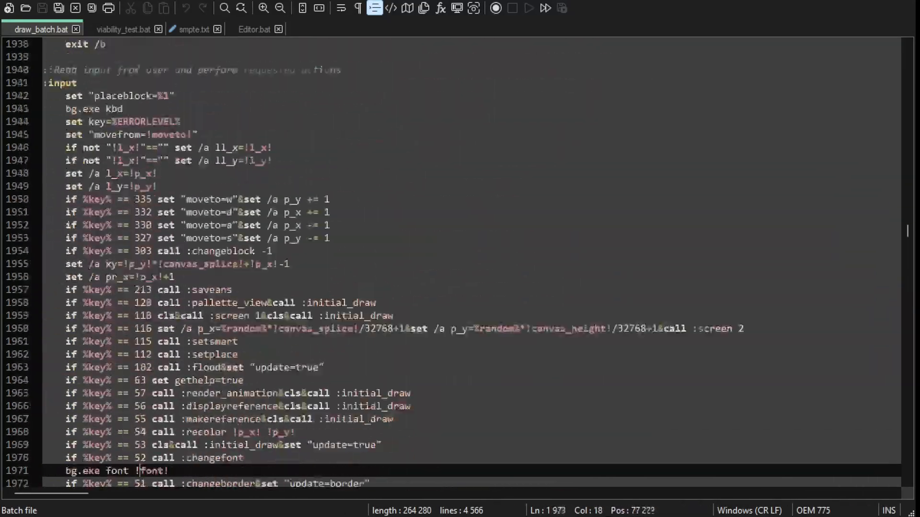
key(Page_Down)
key(Page_Down)
key(Page_Down)
key(Page_Down)
key(Page_Down)
key(Page_Down)
key(Page_Down)
key(Page_Down)
key(Page_Down)
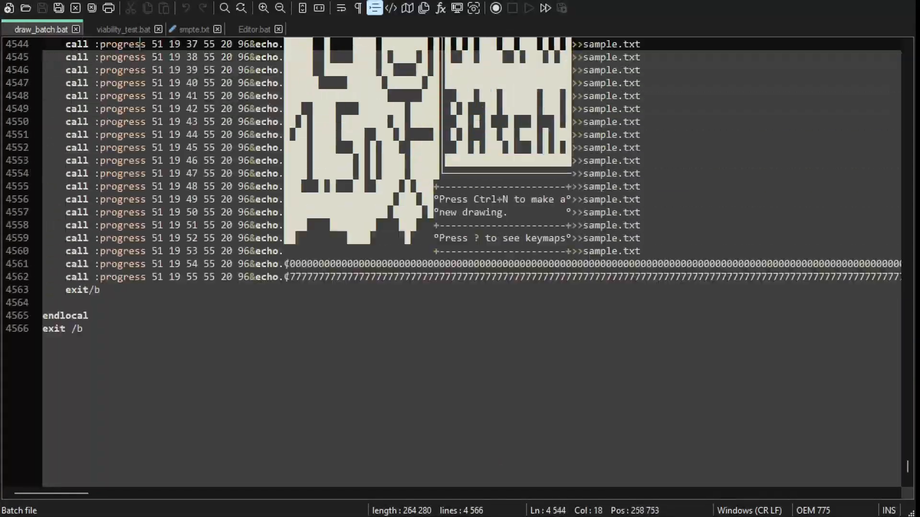
key(Page_Up)
key(Page_Up)
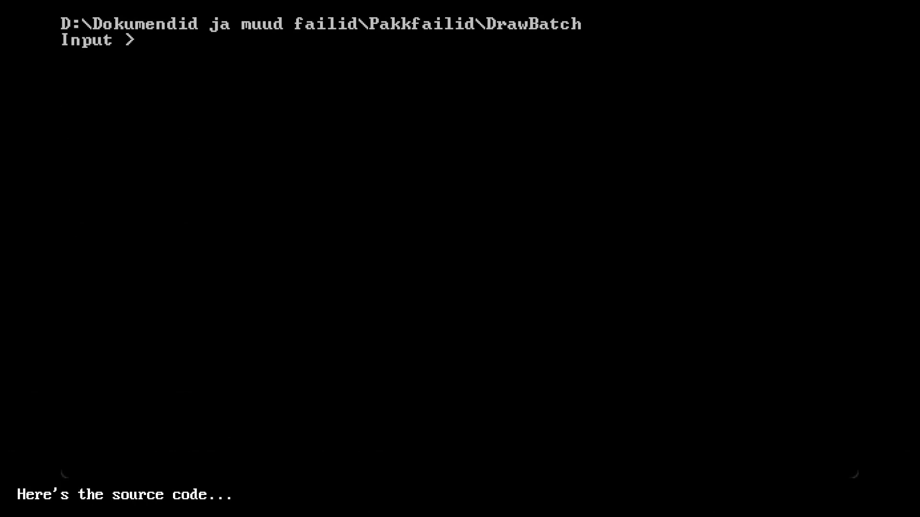
Switch to the command prompt in the DrawBatch folder and run draw_batch.bat
text(draw_batch.bat)
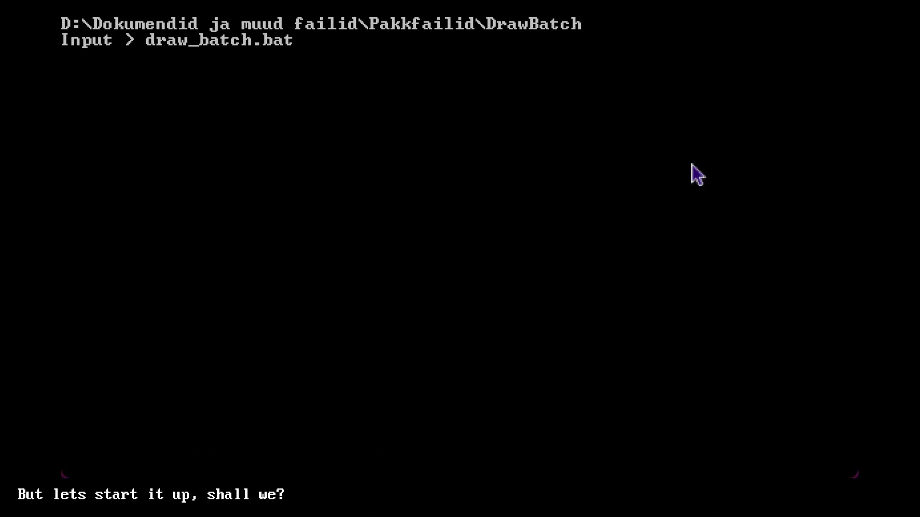
key(Return)
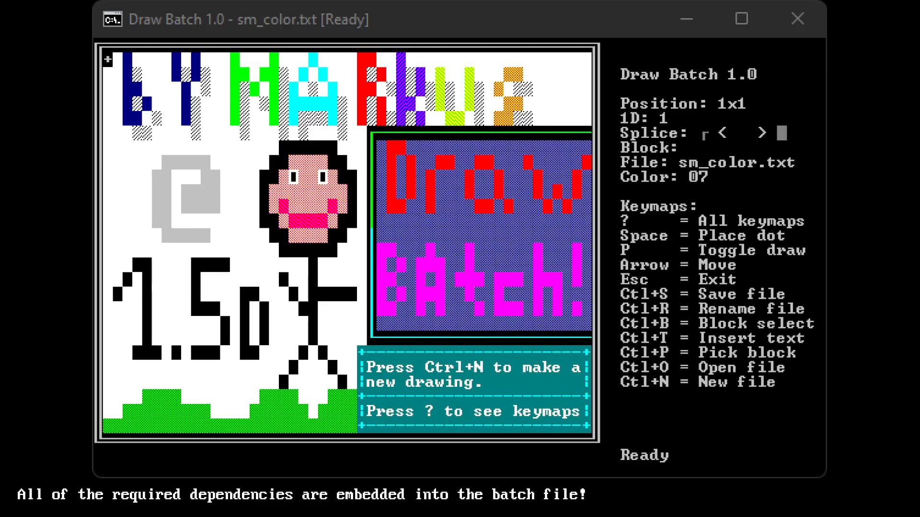
key(alt+Tab)
key(Right)
key(Right)
key(Right)
key(Right)
key(Down)
key(Down)
key(Down)
key(Down)
key(Down)
key(Down)
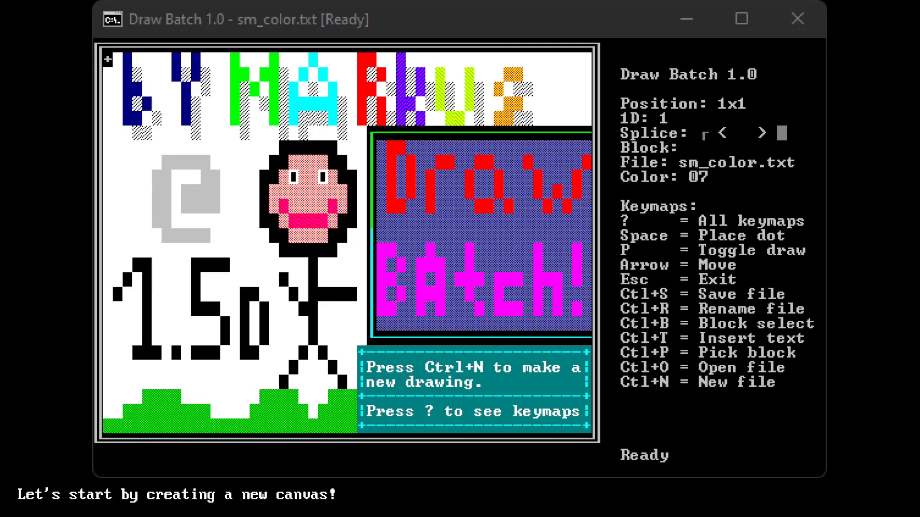
Create a new canvas file named YT_test.txt with a width of 40 and a height of 30
click(663, 363)
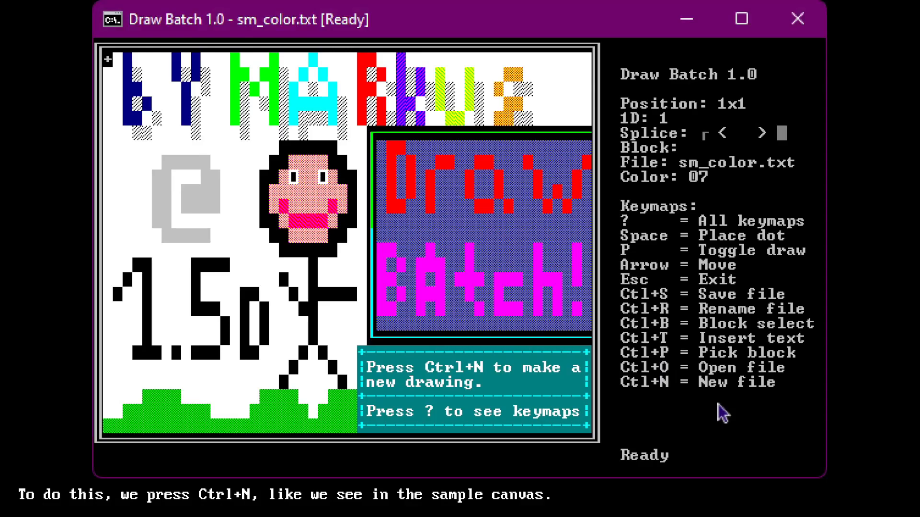
key(ctrl+n)
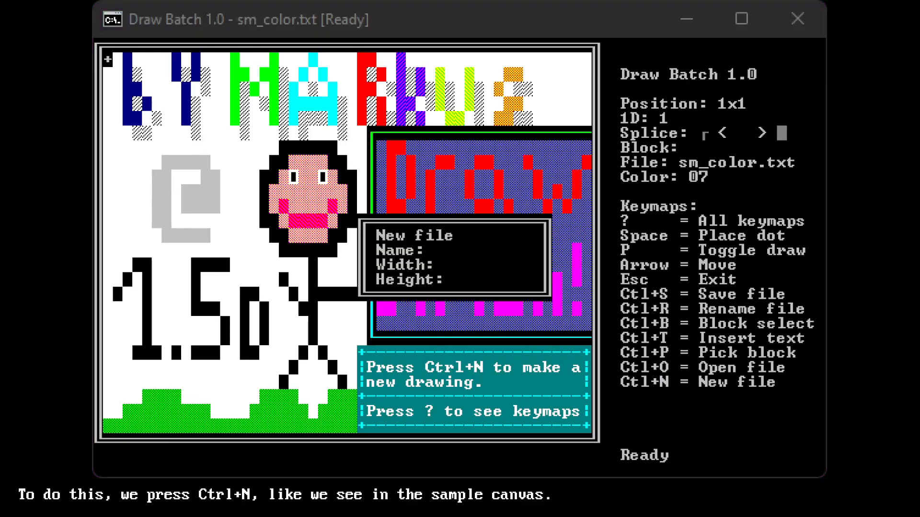
text(YT_test.txt)
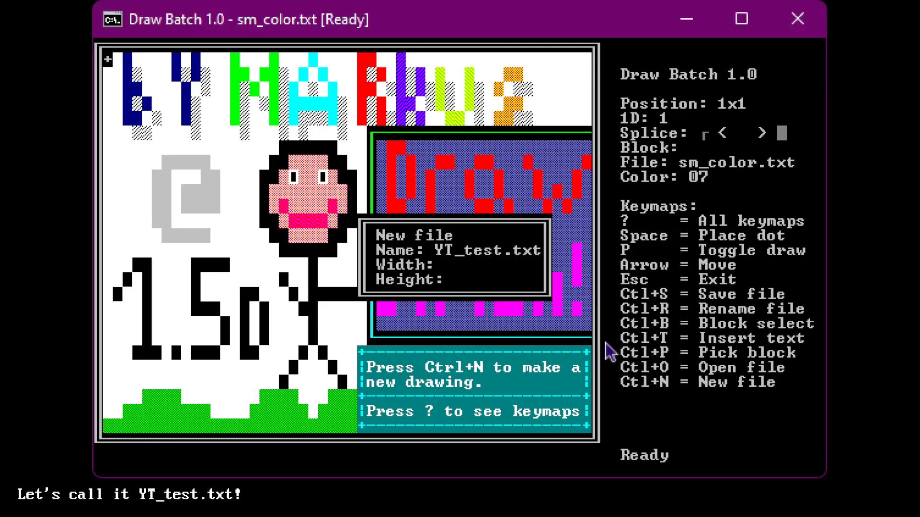
key(Return)
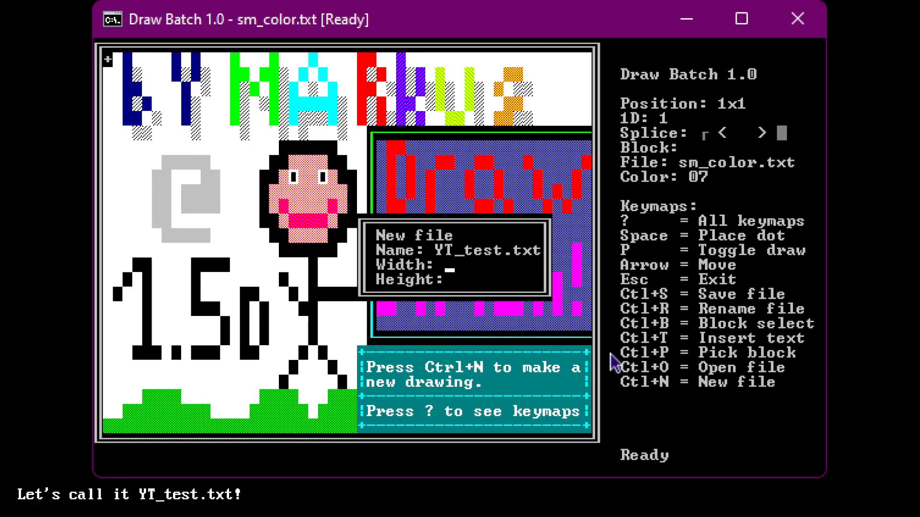
key(alt+Tab)
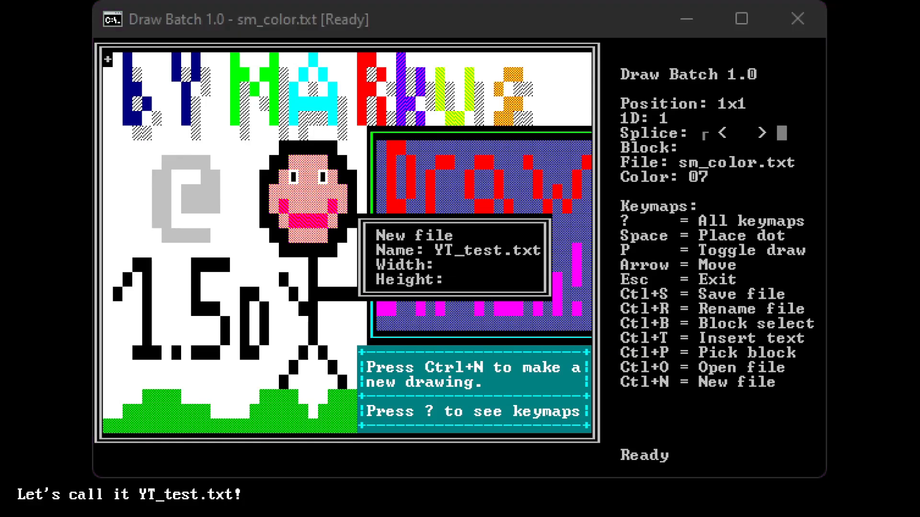
key(alt+Tab)
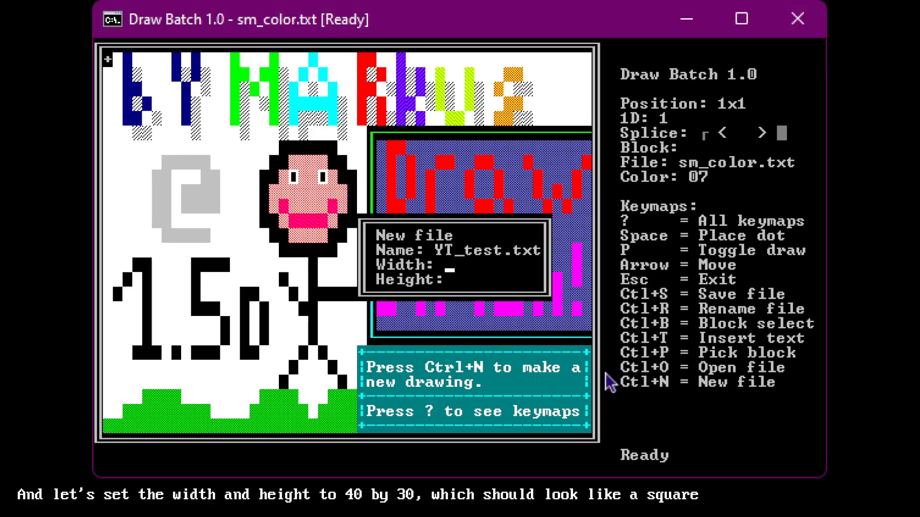
text(40)
key(Return)
text(30)
key(Return)
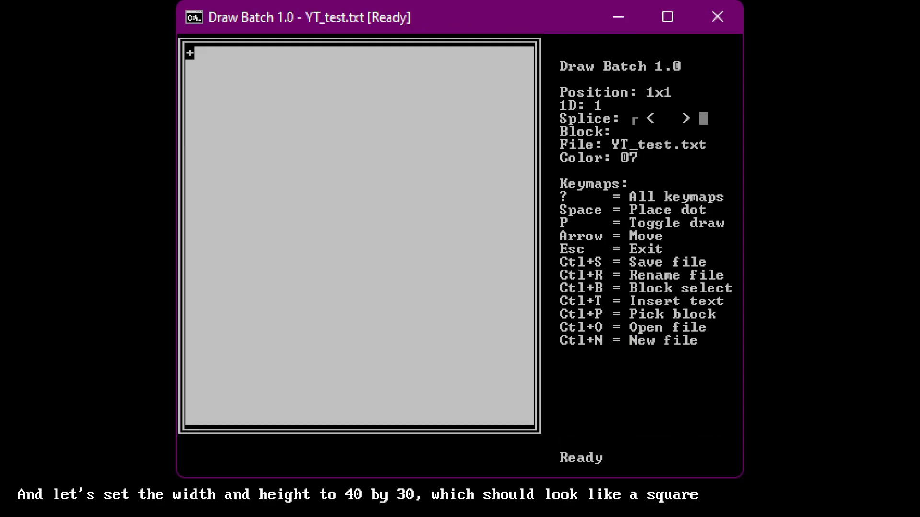
Move the drawing cursor to column 2, row 27, near the lower-left corner of the empty canvas
key(alt+Tab)
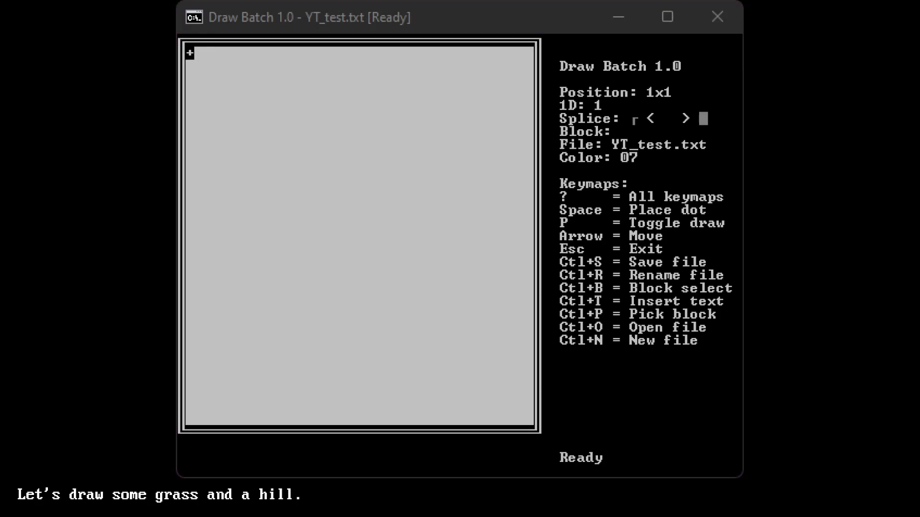
key(alt+Tab)
key(Down)
key(Down)
key(Down)
key(Down)
key(Down)
key(Down)
key(Down)
key(Down)
key(Down)
key(Down)
key(Down)
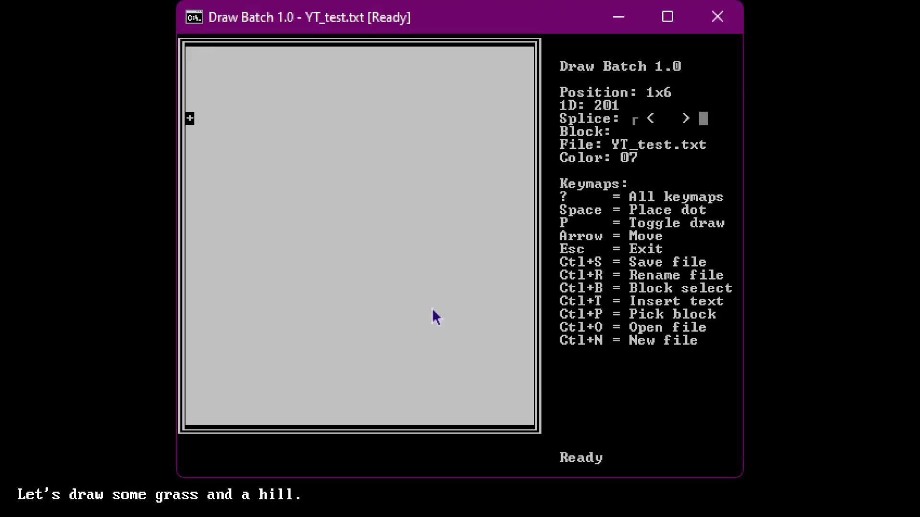
key(Down)
key(Down)
key(Down)
key(Down)
key(Down)
key(Down)
key(Down)
key(Down)
key(Down)
key(Down)
key(Down)
key(Down)
key(Down)
key(Down)
key(Down)
key(Right)
key(alt+Tab)
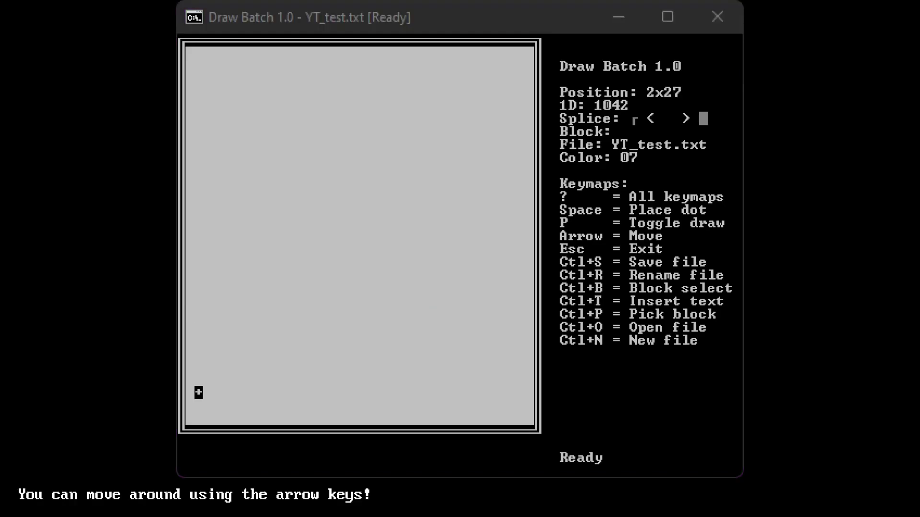
Place two stacked black dots in the canvas's first column, at rows 28 and 29
key(alt+Tab)
key(Down)
key(Left)
key(space)
key(Right)
key(Right)
key(Right)
key(Up)
key(Up)
key(Down)
key(Down)
key(Left)
key(Left)
key(Left)
key(Down)
key(space)
key(Right)
key(Right)
key(Up)
key(Up)
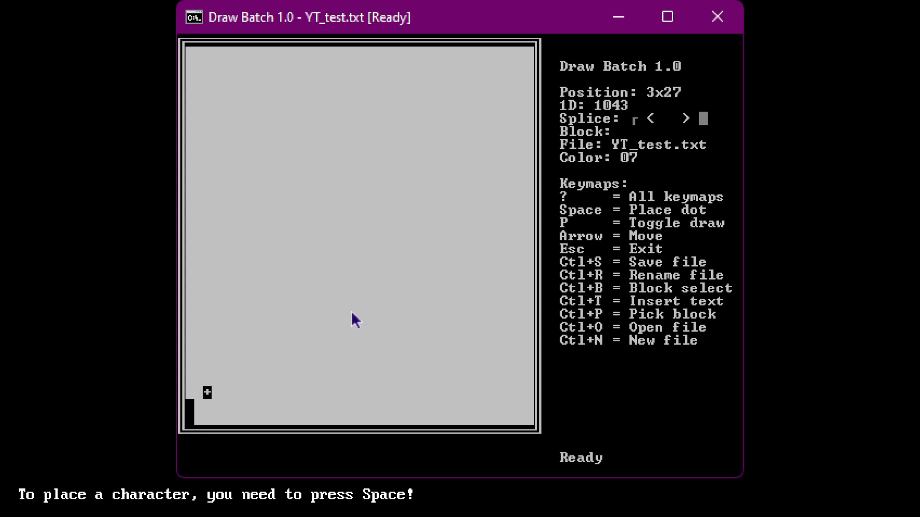
In draw mode from column 2, row 27, draw a stepped hill outline peaking at row 25 and descending to about column 16
key(Left)
key(p)
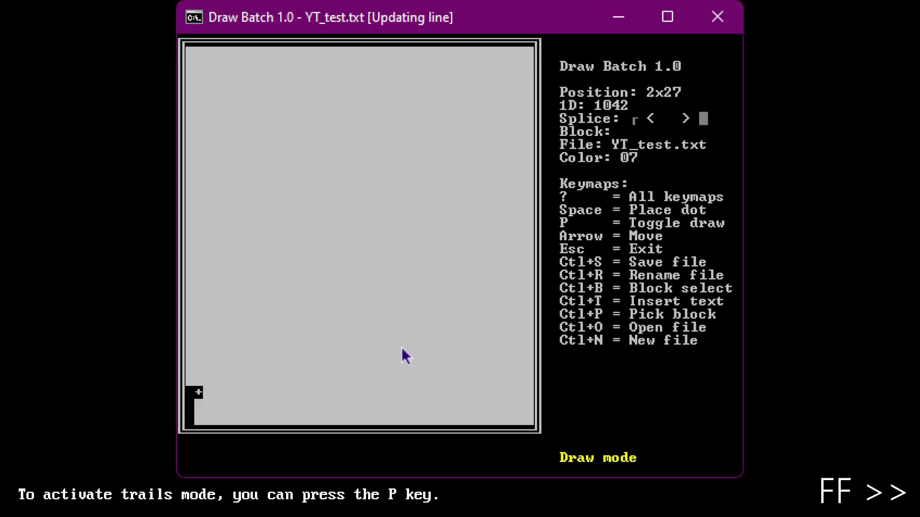
key(Down)
key(Right)
key(Right)
key(Right)
key(Right)
key(Up)
key(Right)
key(Up)
key(Right)
key(Right)
key(Right)
key(Right)
key(Up)
key(Right)
key(Right)
key(Down)
key(Right)
key(Down)
key(Right)
key(Down)
key(Right)
key(Down)
Fill the interior of the first hill solid black down to the ground by tracing back and forth beneath its outline
key(Left)
key(Left)
key(Left)
key(Up)
key(Up)
key(Left)
key(Down)
key(Down)
key(Left)
key(Left)
key(Left)
key(Left)
key(Up)
key(Right)
key(Up)
key(Right)
key(Down)
key(Right)
key(Right)
key(Right)
key(Up)
key(Right)
key(Down)
key(Down)
Extend the ground and outline a second, flat-topped hill at row 26, stepping down on its far side to about column 27
key(Right)
key(Right)
key(Right)
key(Right)
key(Right)
key(Up)
key(Up)
key(Up)
key(Right)
key(Right)
key(Right)
key(Right)
key(Right)
key(Down)
key(Down)
key(Right)
key(Right)
key(Right)
key(Down)
Fill the second hill solid black, including the gap inside it, and turn draw mode off
key(Left)
key(Left)
key(Left)
key(Left)
key(Left)
key(Left)
key(Left)
key(Up)
key(Up)
key(Right)
key(Right)
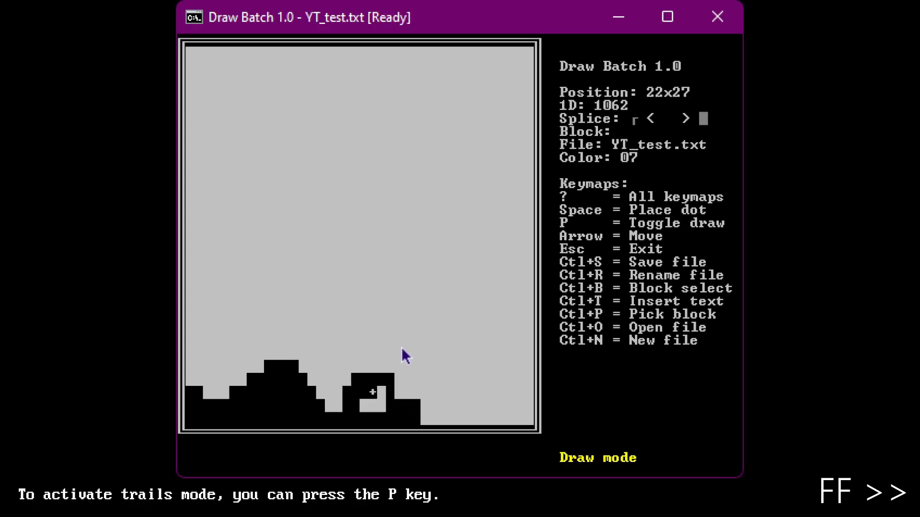
key(Right)
key(Down)
key(Left)
key(Left)
key(p)
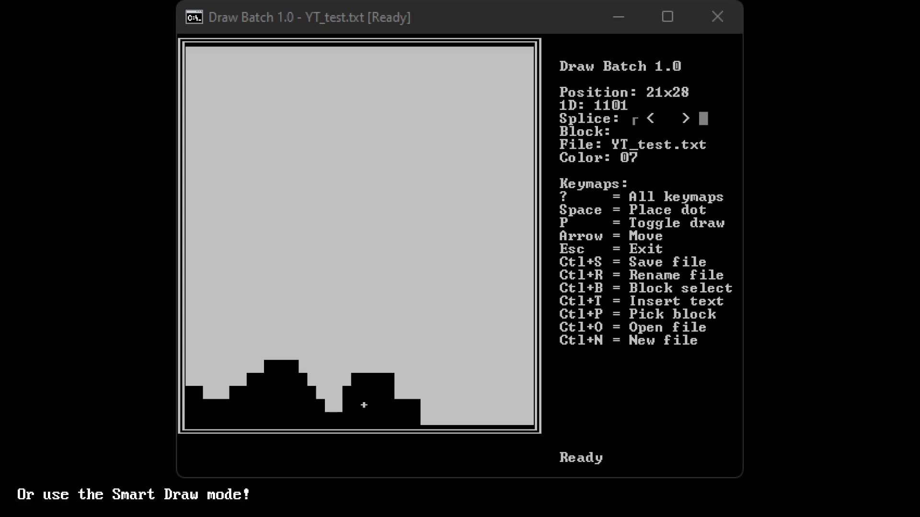
With Smart draw, start a double-line box at column 19, row 20, drawing its lower edge to column 23 and its right side up to row 16
click(535, 405)
key(Up)
key(Up)
key(Up)
key(Up)
key(Up)
key(Up)
key(Up)
key(Up)
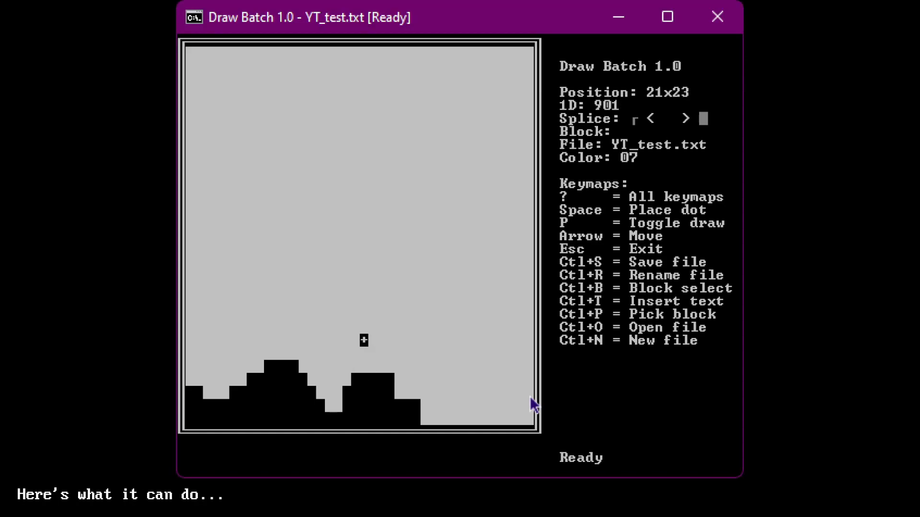
key(Left)
key(Left)
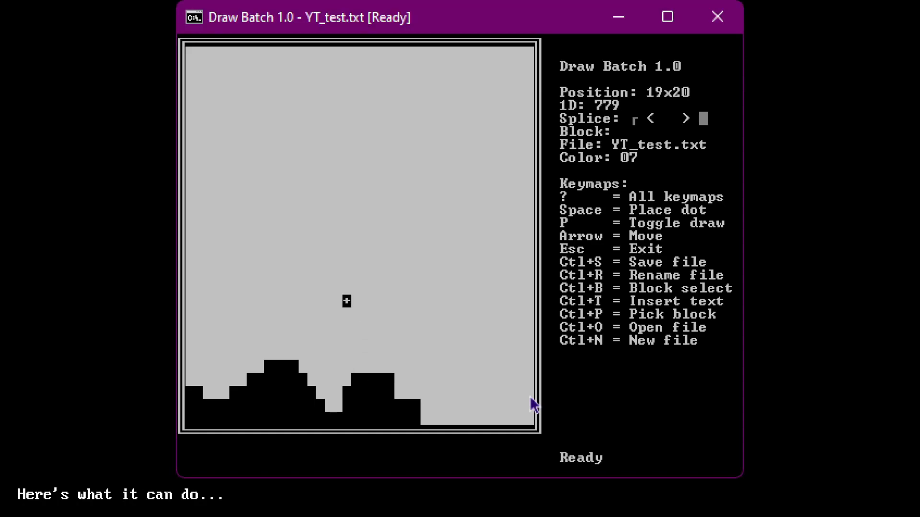
key(p)
key(Right)
key(Right)
key(Right)
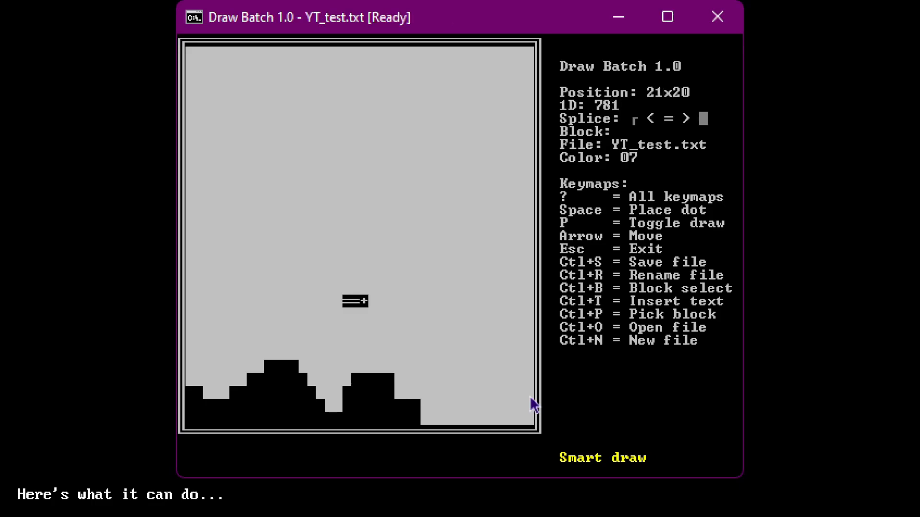
key(Right)
key(Up)
key(Up)
key(Up)
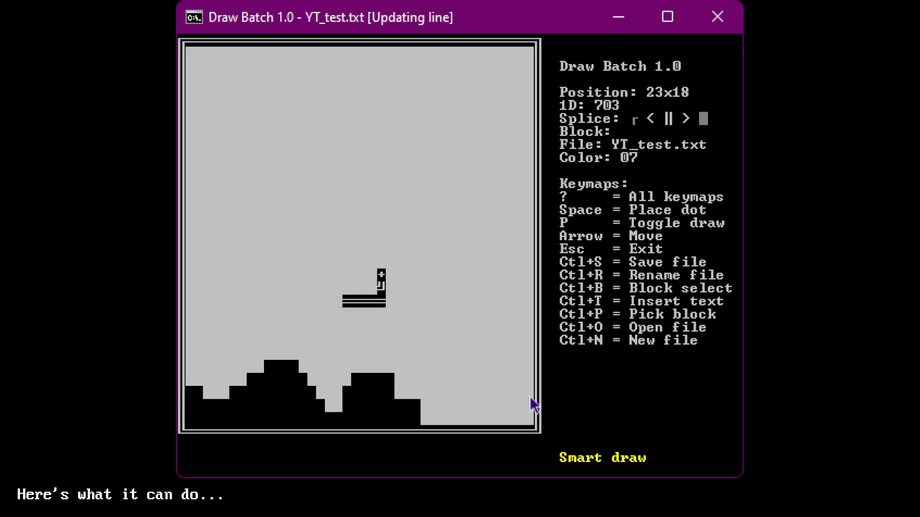
key(Up)
Draw the double-line box's upper edge along row 16 back to column 14
key(Left)
key(Left)
key(Left)
key(Left)
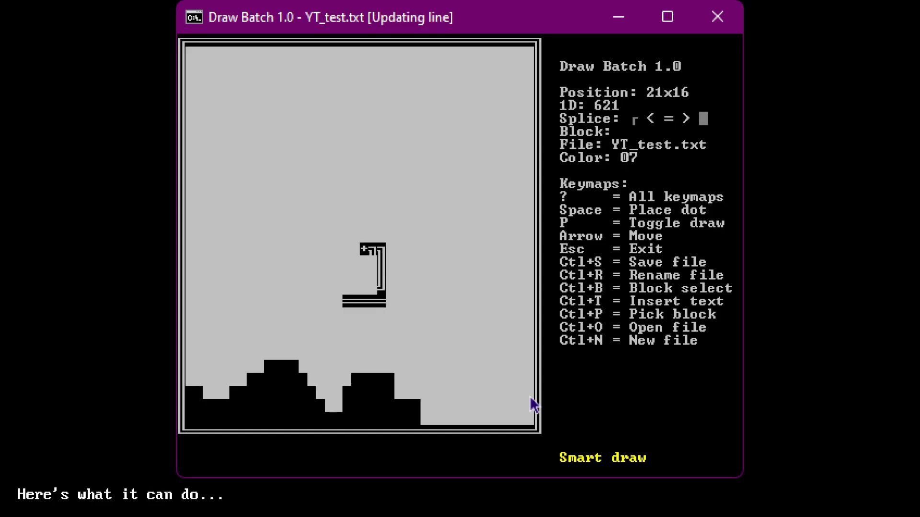
key(Left)
key(Left)
key(Left)
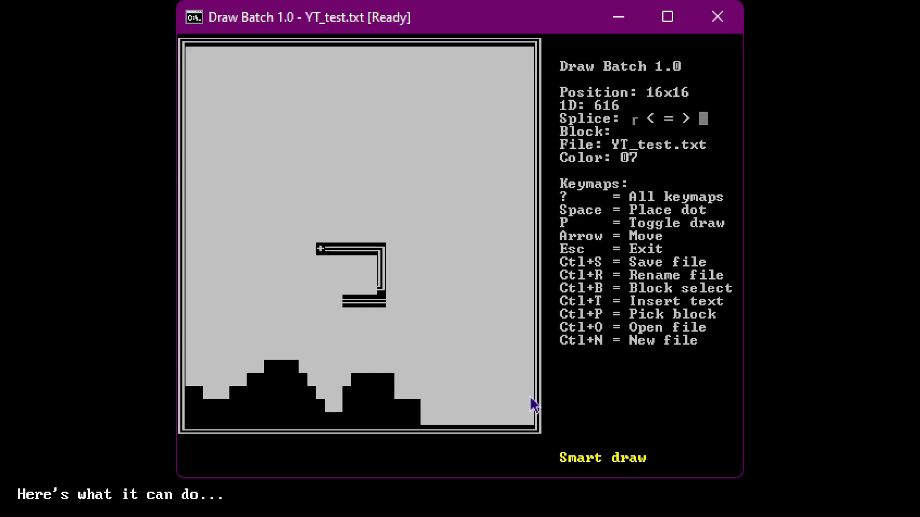
key(Left)
key(Left)
Draw the box's left side down to row 20, close the lower edge at column 19, and turn Smart draw off
key(Down)
key(Down)
key(Down)
key(Down)
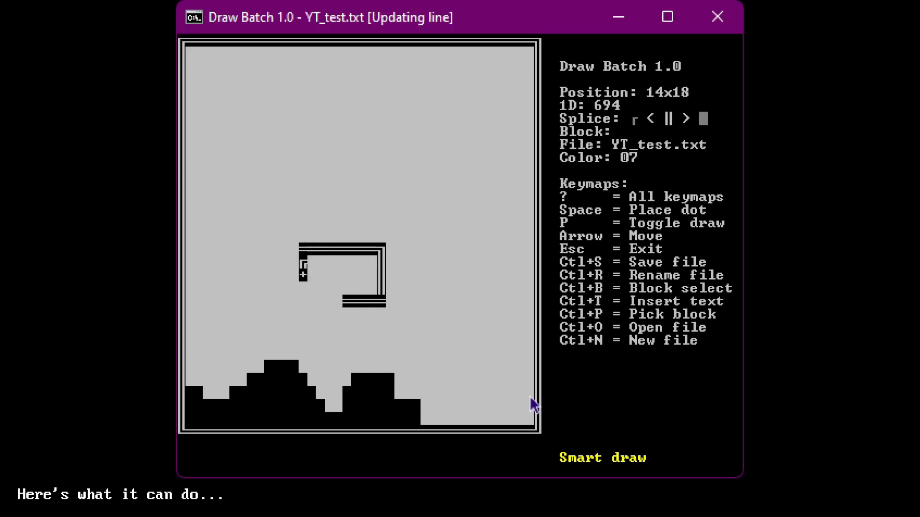
key(Right)
key(Right)
key(Right)
key(Right)
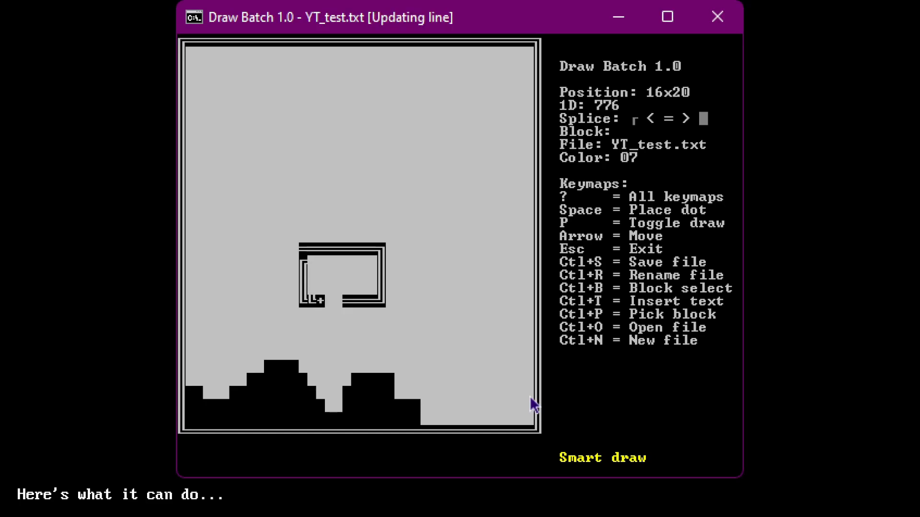
key(Right)
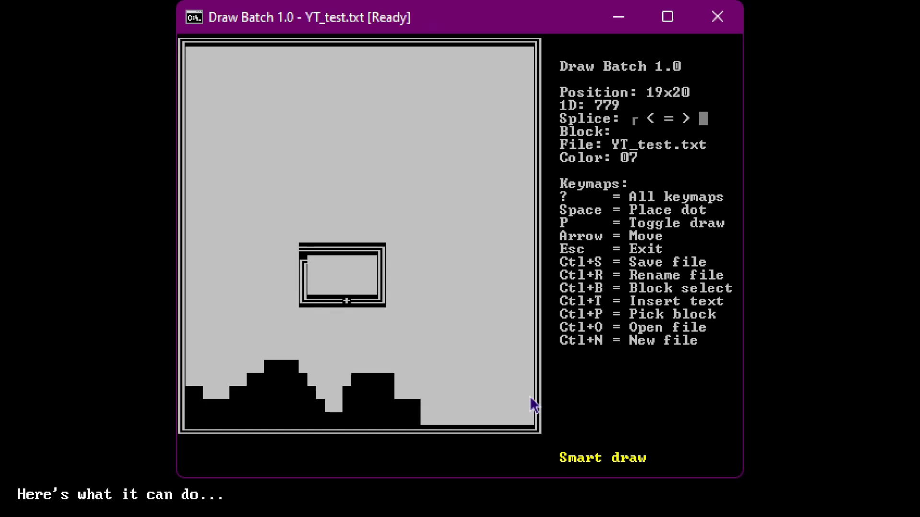
key(p)
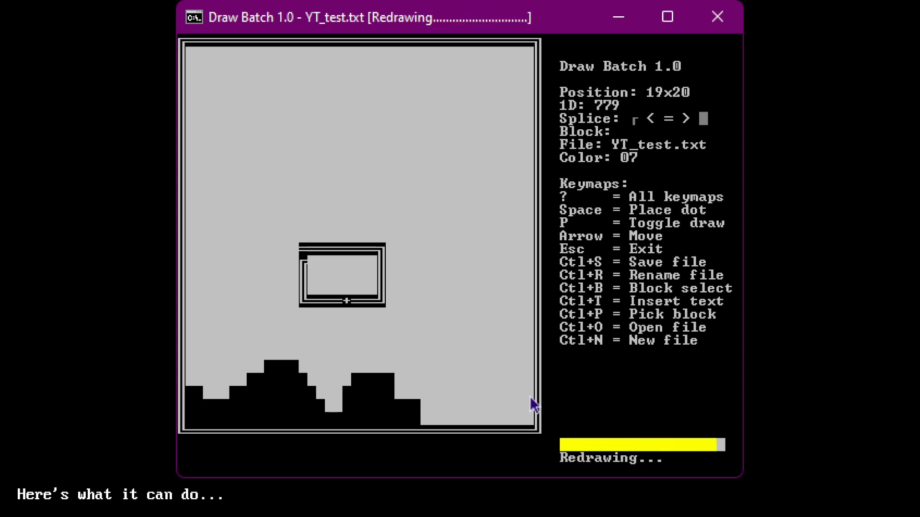
key(Right)
key(Down)
key(Down)
key(Up)
key(Up)
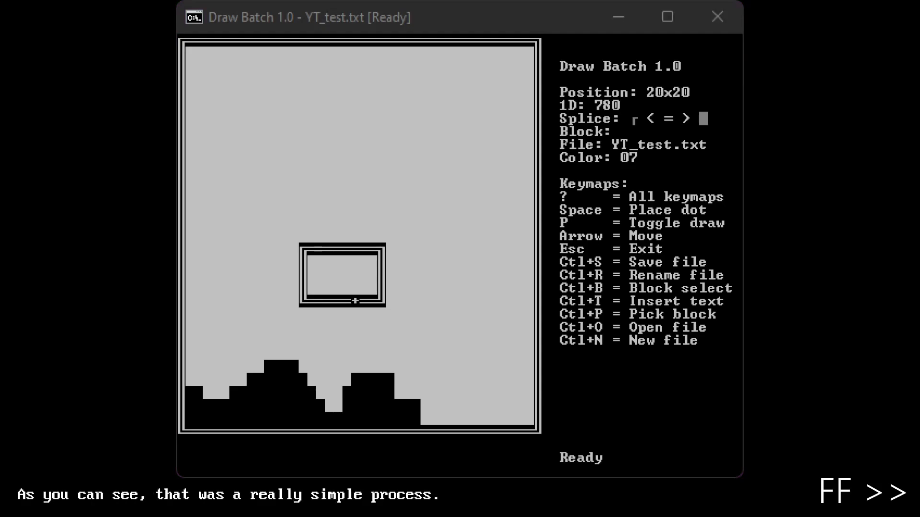
Place a single double-line character above the box at column 17, row 12
click(695, 391)
key(Up)
key(Up)
key(Up)
key(Up)
key(Up)
key(3)
key(Up)
key(Up)
key(Up)
key(Left)
key(Left)
key(Left)
key(space)
Switch to the dashed border style and draw a box's lower edge from column 17 to 21 on row 13, then its right side up to row 10
key(3)
key(Up)
key(Down)
key(Down)
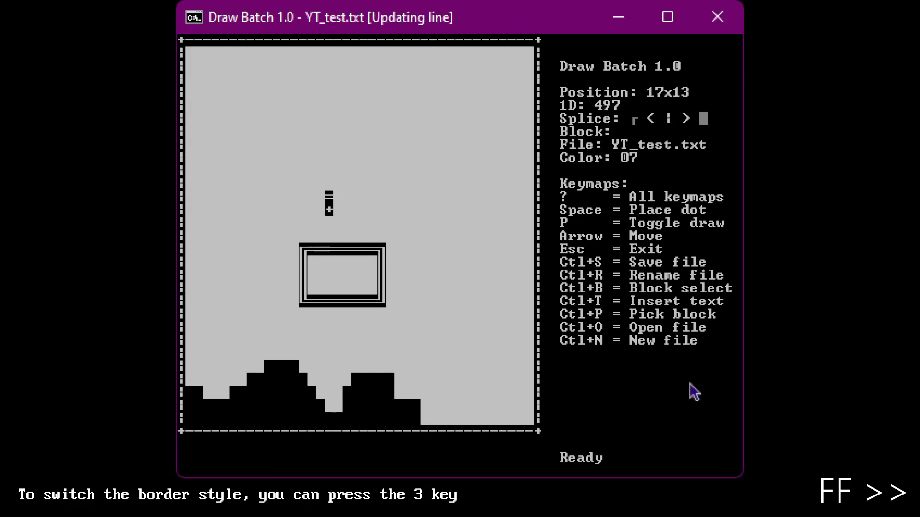
key(p)
key(Right)
key(Right)
key(Right)
key(Right)
key(Up)
key(Up)
key(Up)
Draw the dashed box's upper edge back to column 17, its left side down to row 13, and close the lower edge at column 20
key(Left)
key(Left)
key(Left)
key(Left)
key(Down)
key(Down)
key(Down)
key(Right)
key(Right)
key(Right)
key(p)
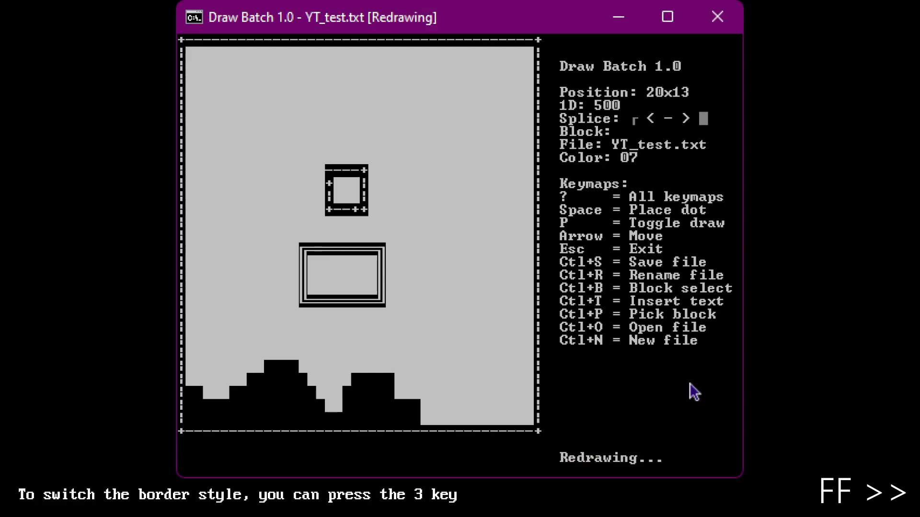
In the single-line border style, draw a box's left side from column 27, row 12 down to row 16 and its lower edge to column 31
key(Right)
key(Right)
key(Right)
key(Right)
key(Right)
key(Down)
key(Right)
key(Right)
key(Up)
key(Up)
key(p)
key(Down)
key(Down)
key(Down)
key(Down)
key(Right)
key(Right)
key(Right)
key(Right)
Draw the single-line box's right side up to row 11, its upper edge back to column 27, and its left side down to row 14
key(Up)
key(Up)
key(Up)
key(Up)
key(Up)
key(Left)
key(Left)
key(Left)
key(Left)
key(Down)
key(Down)
key(Down)
key(p)
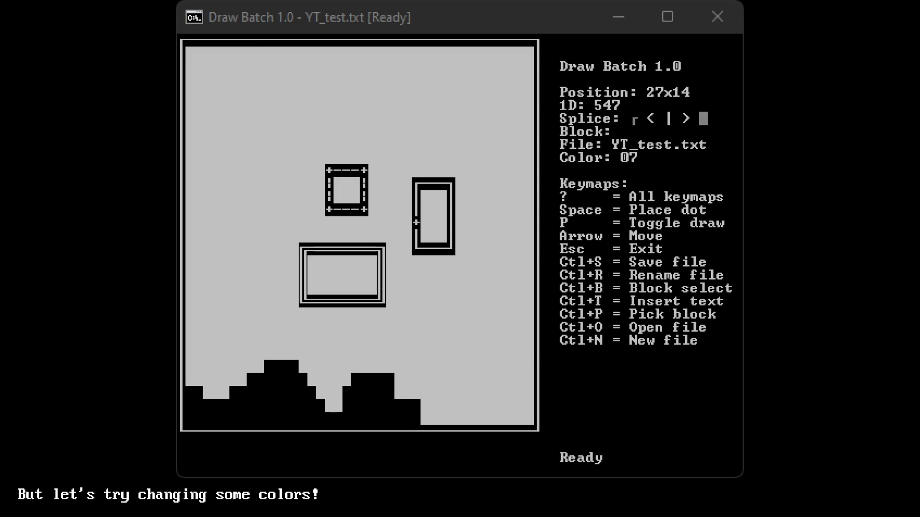
key(alt+Tab)
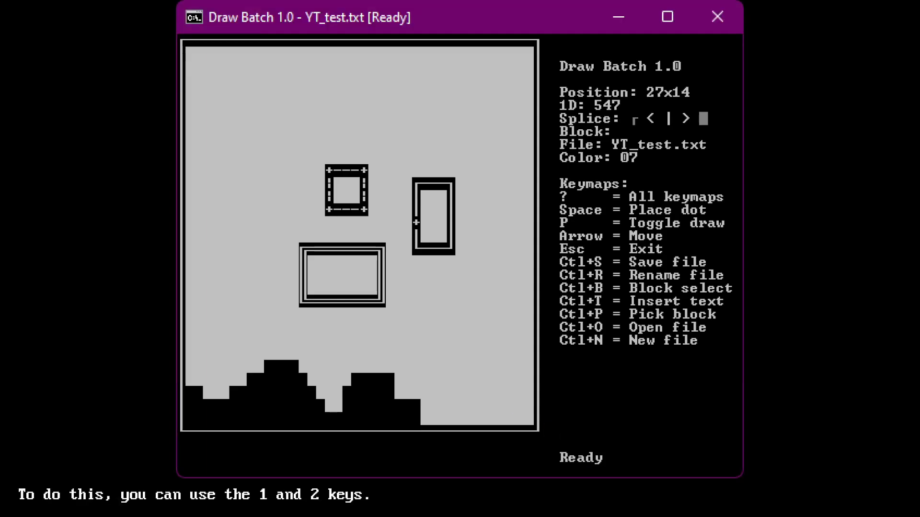
Move the marker to column 25, row 14 and set the drawing color to a3, with background a and foreground 3
key(Left)
key(Left)
key(1)
key(2)
key(2)
key(2)
key(2)
key(1)
key(2)
key(2)
key(2)
key(1)
key(1)
key(1)
key(1)
key(2)
key(2)
key(2)
key(2)
key(2)
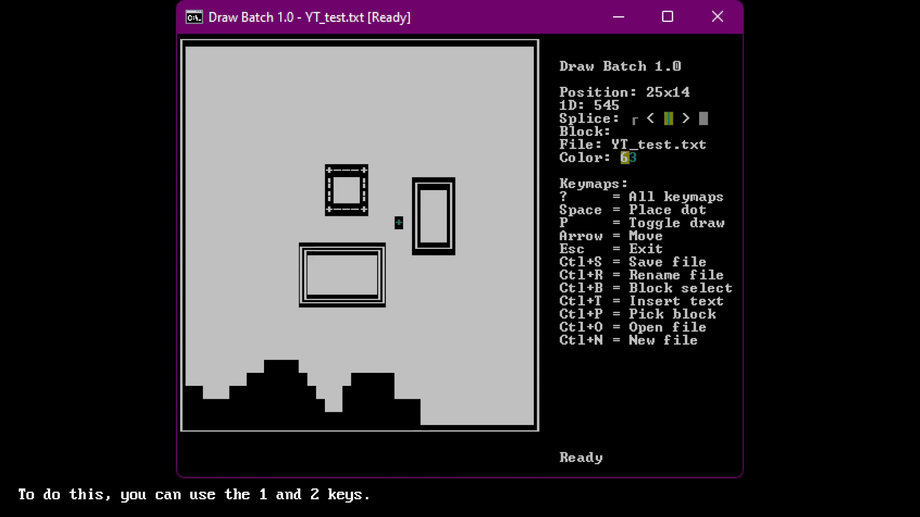
key(1)
key(1)
key(1)
key(1)
Place a single green vertical-line character at column 25, row 19
key(Down)
key(Down)
key(Down)
key(Down)
key(Down)
key(space)
key(Right)
key(Right)
key(Down)
key(Down)
key(Left)
key(Left)
Extend the green vertical line in column 25 up to row 14, and move the marker away to column 24, row 20
key(Up)
key(Up)
key(Up)
key(p)
key(Up)
key(Up)
key(p)
key(Up)
key(Up)
key(Down)
key(Down)
key(Down)
key(Down)
key(Down)
key(Down)
key(Down)
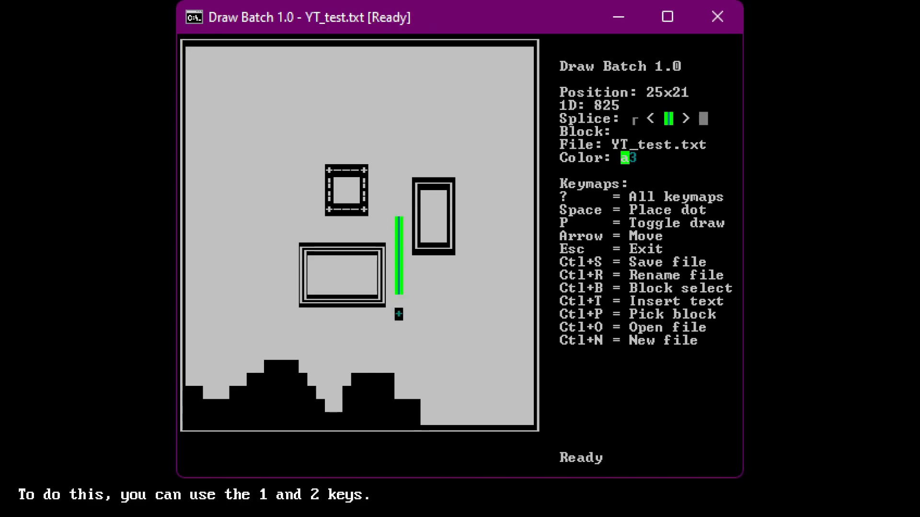
key(Left)
key(Up)
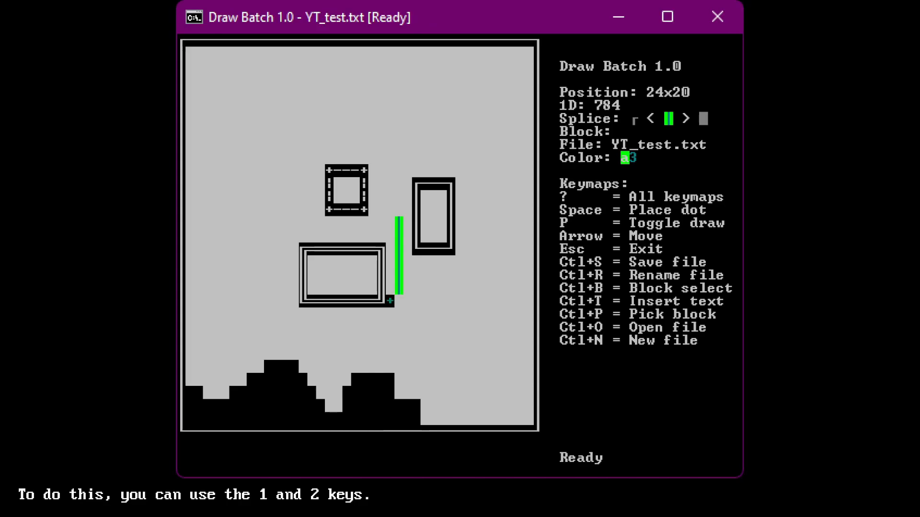
key(alt+Tab)
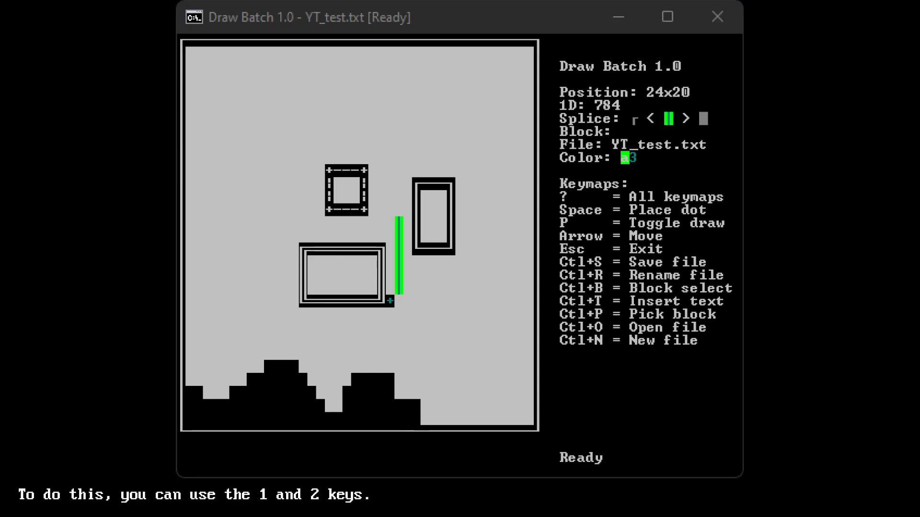
Pick the solid block in color 07 and draw over the green line in column 25 from row 19 up to row 14
click(579, 323)
key(Right)
key(Up)
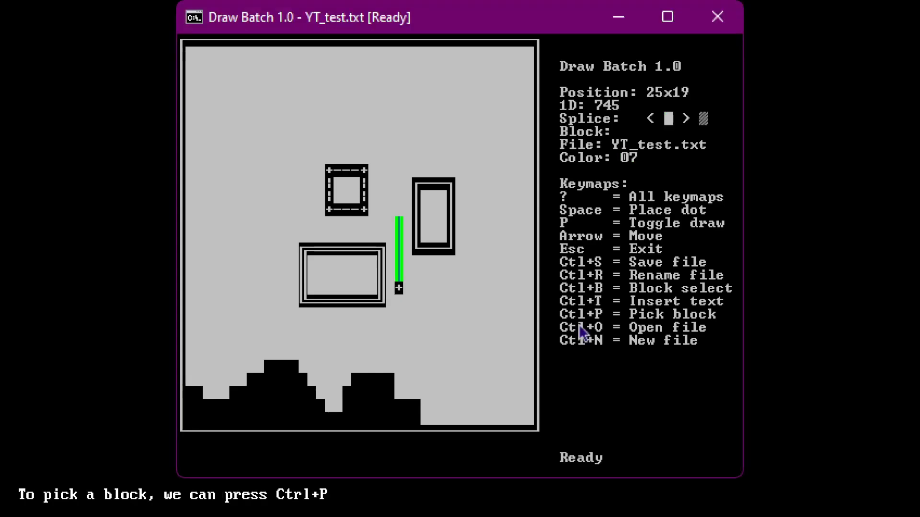
key(p)
key(Up)
key(Up)
key(Up)
key(Up)
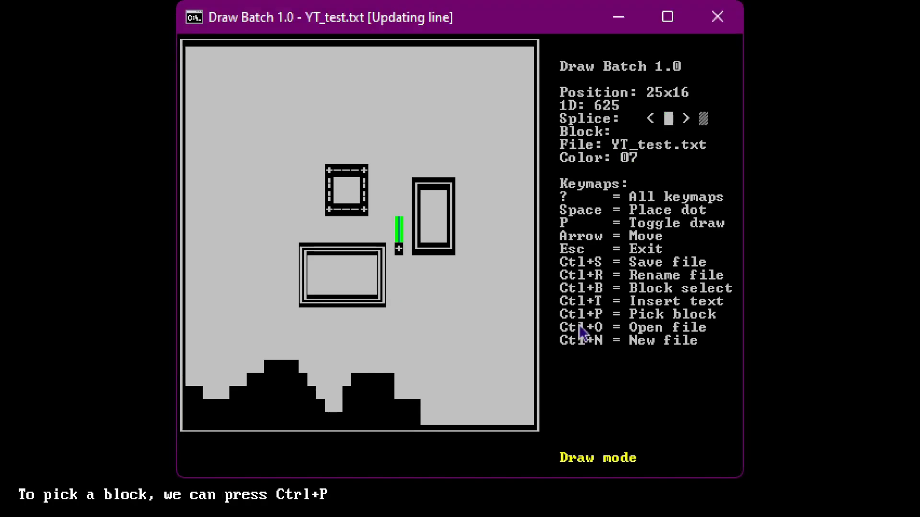
key(Up)
key(p)
Move the marker to column 24, row 21 and pick the block beneath it
key(Left)
key(Down)
key(Down)
key(Down)
key(Down)
key(Down)
key(Down)
key(Down)
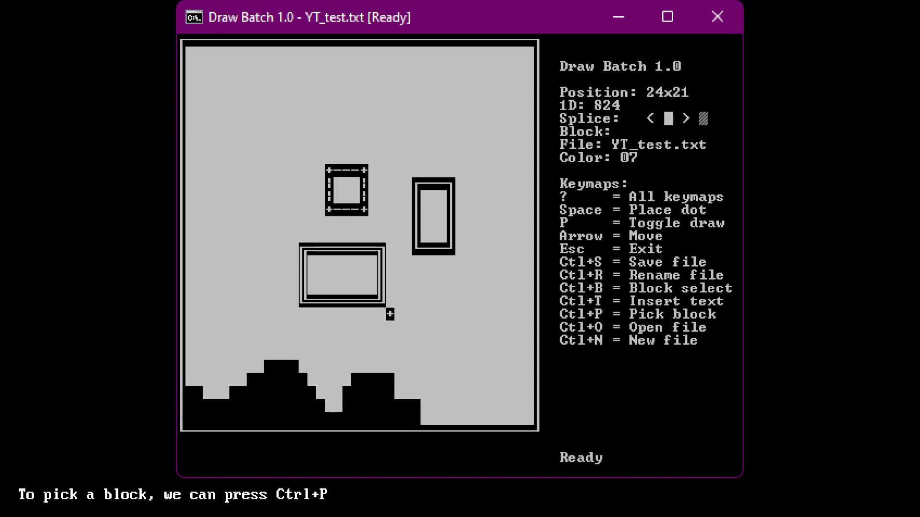
key(ctrl+p)
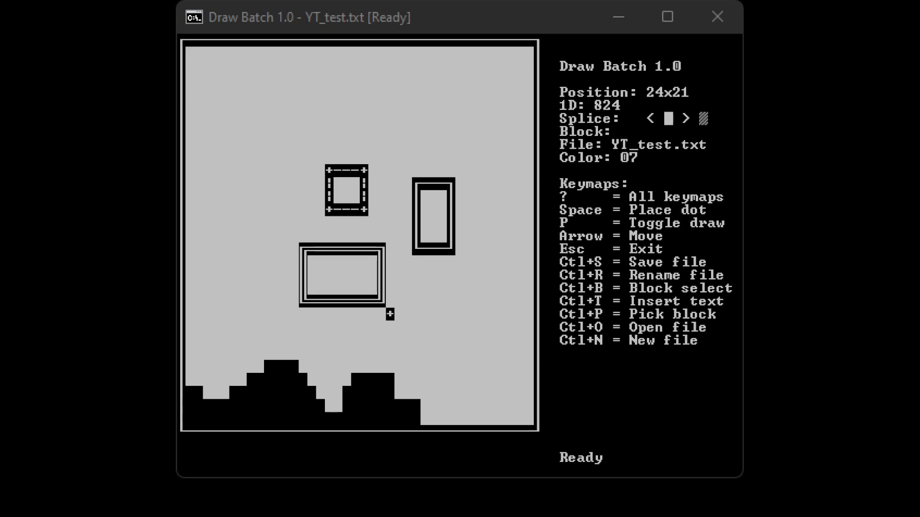
Display the full keymap list with descriptions, review it, and return to the canvas
click(414, 318)
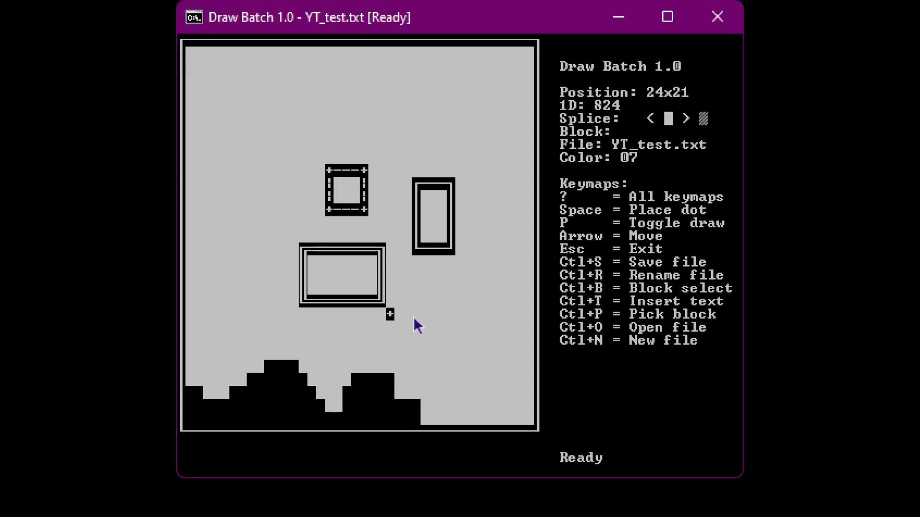
key(shift+slash)
click(790, 314)
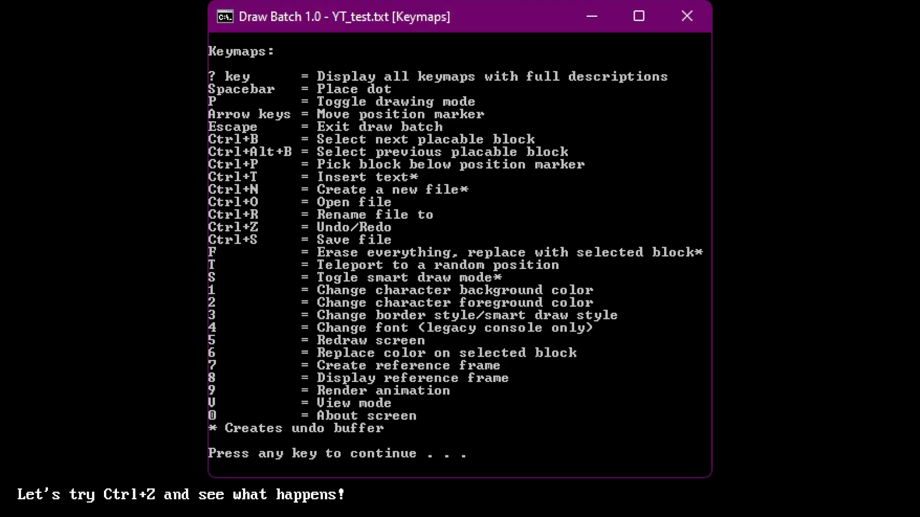
key(space)
Undo the erasing of the green line, and redo it
key(ctrl+z)
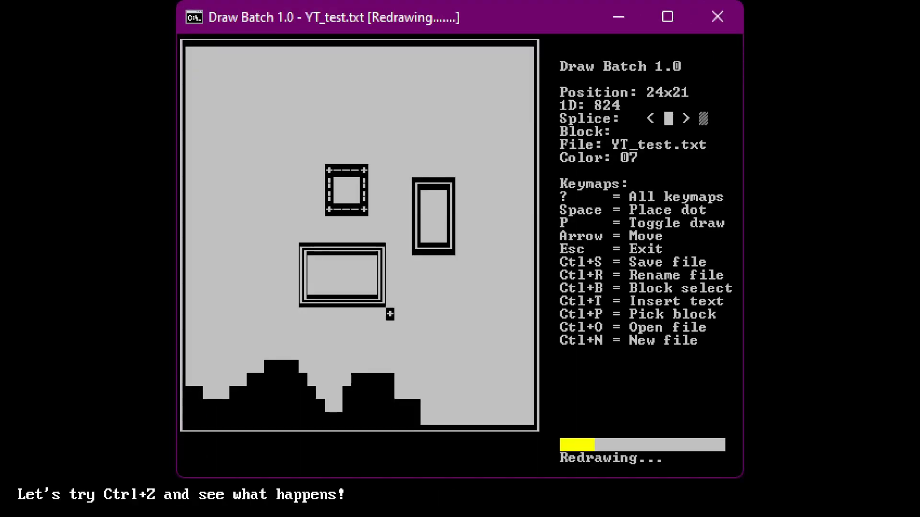
key(alt+Tab)
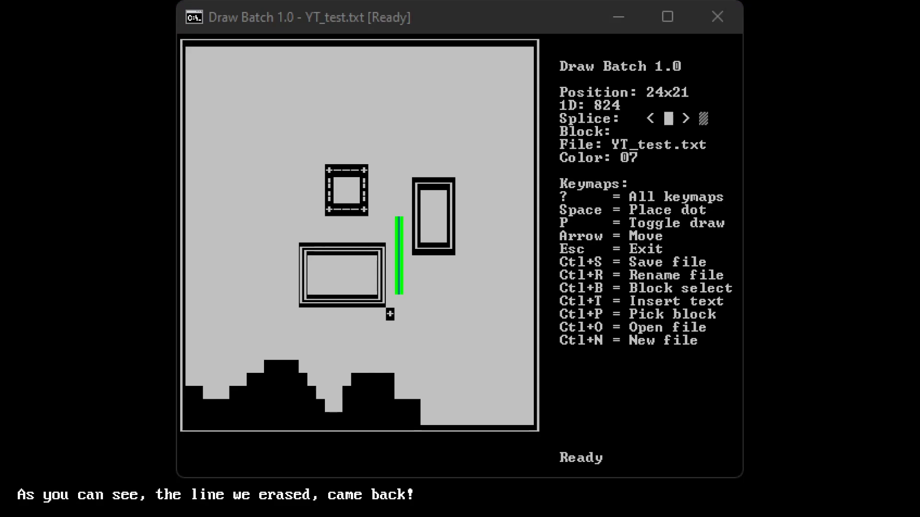
click(671, 461)
key(ctrl+z)
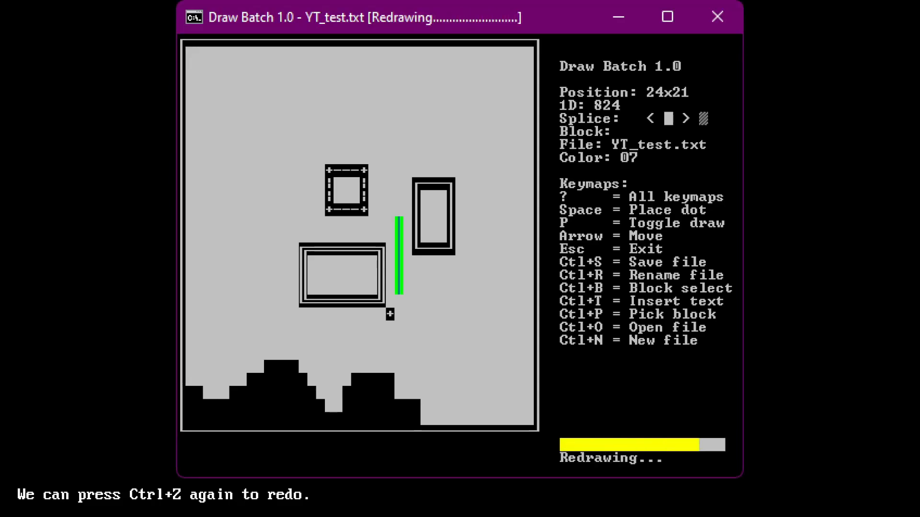
key(alt+Tab)
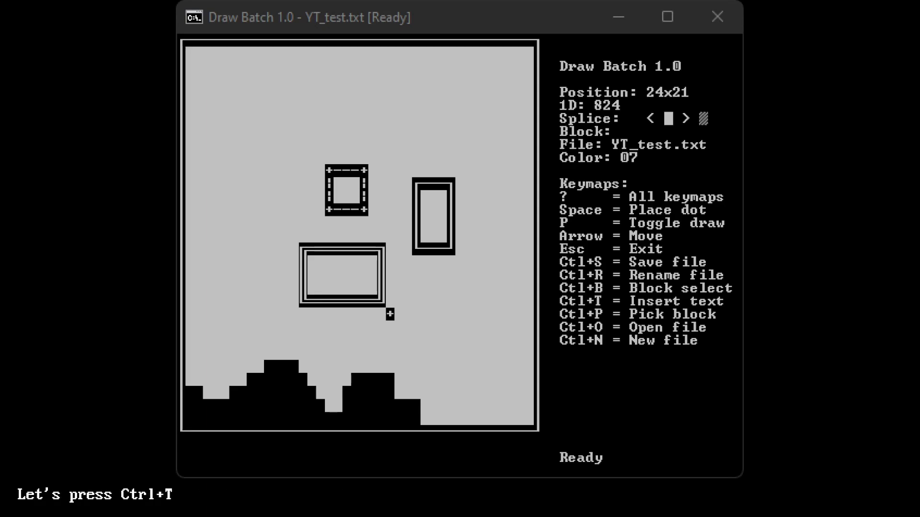
Move the marker straight down column 24 to row 29 at the base of the hills
click(679, 389)
key(Down)
key(Down)
key(Down)
key(Down)
key(Down)
key(Down)
key(Down)
key(Down)
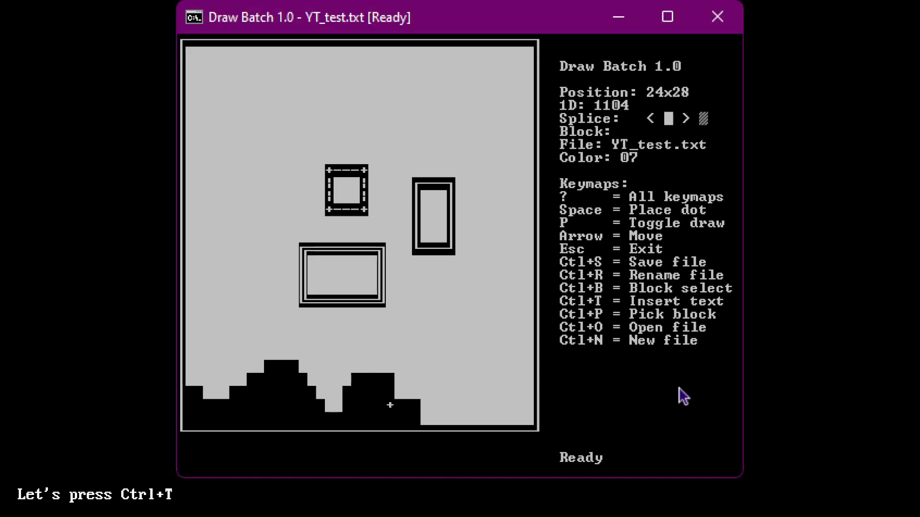
Set the drawing color to 8b and switch the active block to the single-line corner ┌
key(f)
key(b)
key(f)
key(f)
key(f)
key(b)
key(b)
key(b)
key(b)
key(b)
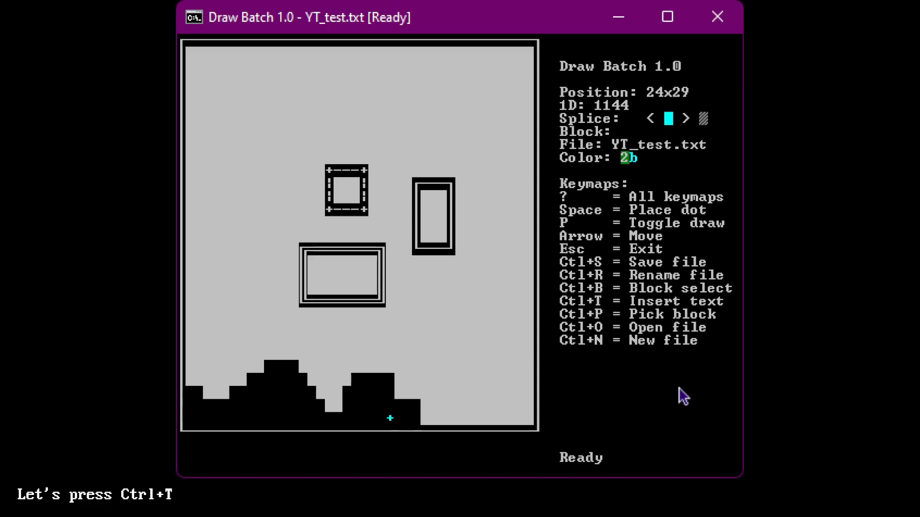
key(b)
key(b)
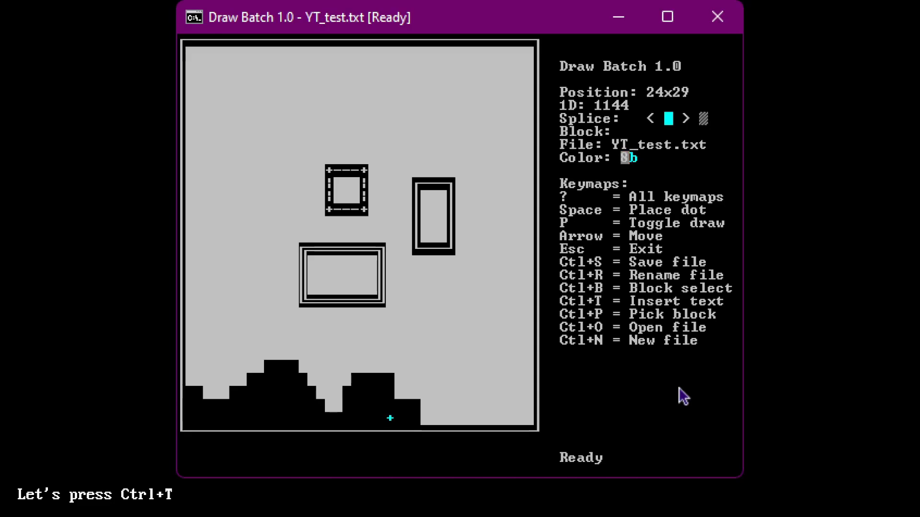
key(comma)
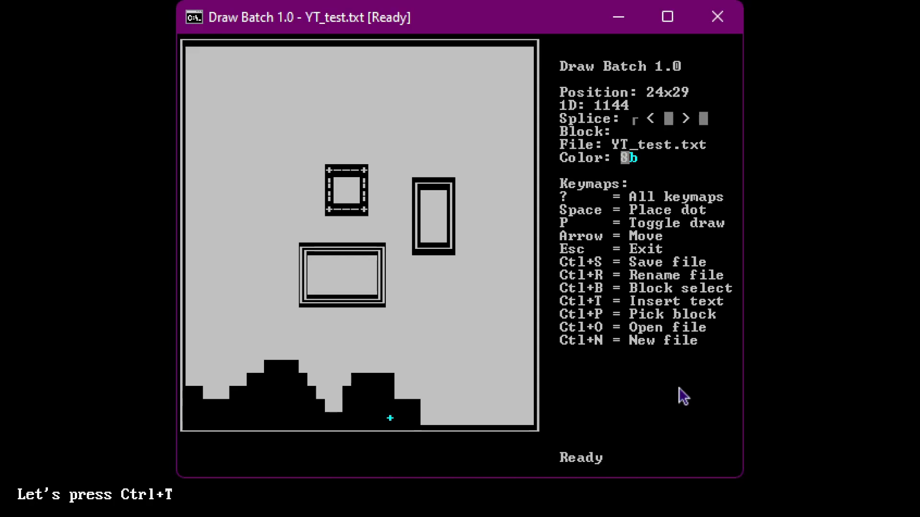
key(comma)
Move the marker to column 22, row 29 and open text insertion
key(Left)
key(Left)
key(Left)
key(Right)
key(ctrl+t)
text(This is)
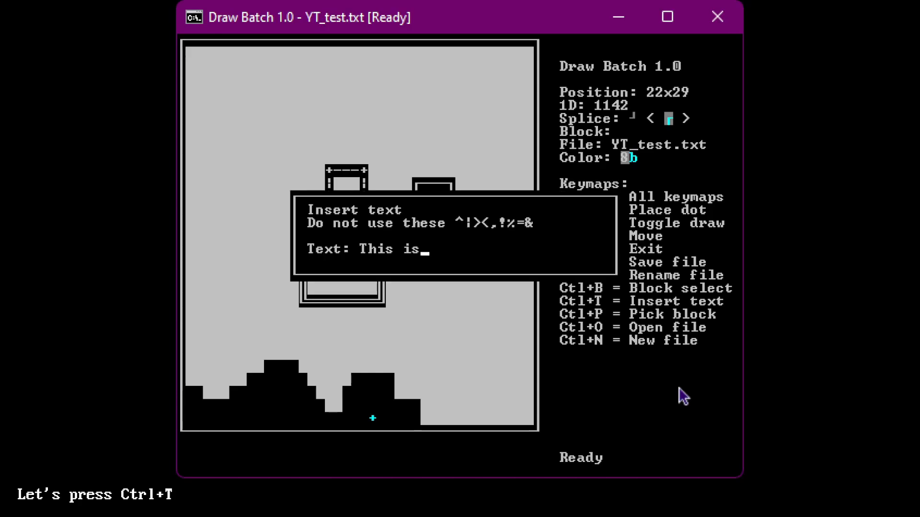
text( a piece of text)
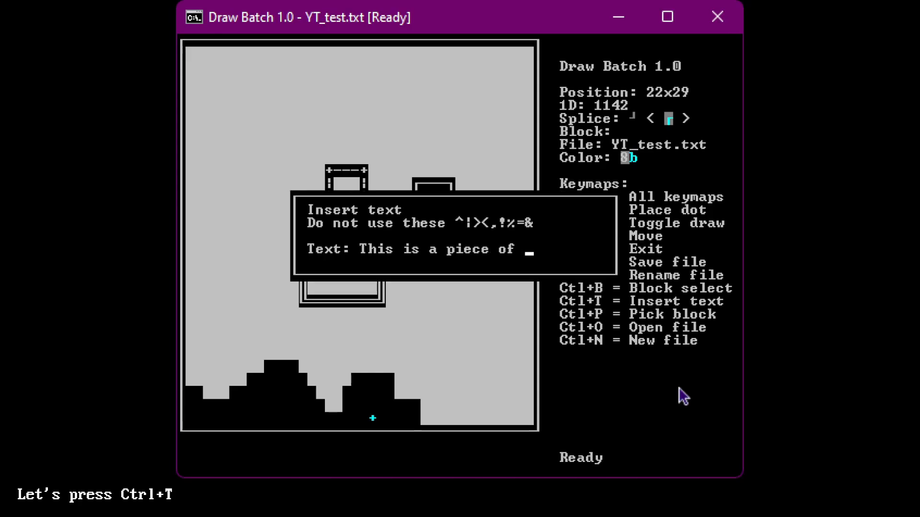
key(BackSpace)
key(BackSpace)
key(BackSpace)
key(BackSpace)
key(BackSpace)
key(BackSpace)
key(BackSpace)
key(BackSpace)
key(BackSpace)
key(BackSpace)
key(BackSpace)
key(BackSpace)
key(BackSpace)
key(BackSpace)
key(BackSpace)
key(BackSpace)
key(BackSpace)
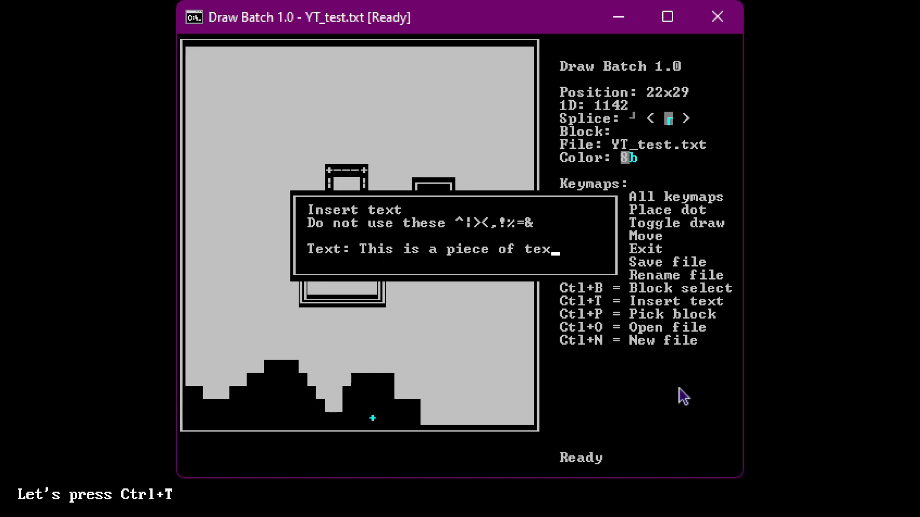
key(BackSpace)
key(BackSpace)
key(BackSpace)
key(BackSpace)
key(BackSpace)
key(BackSpace)
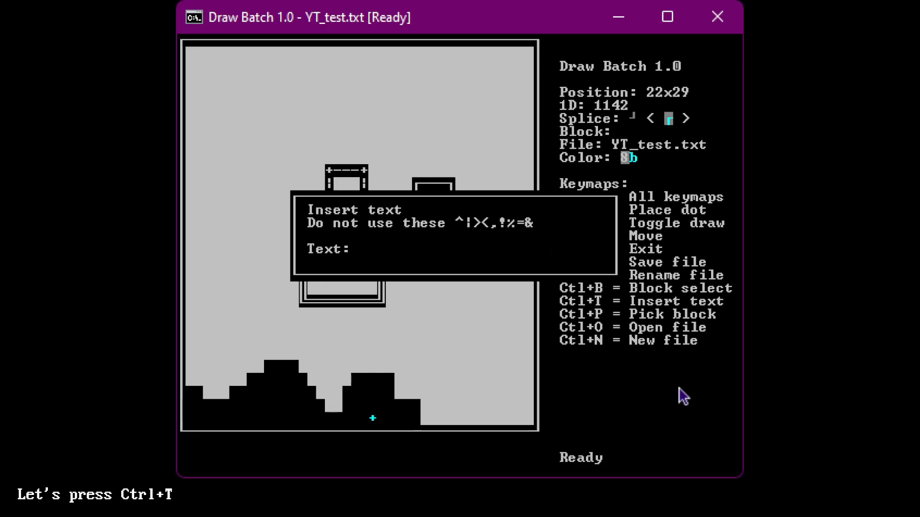
Insert the text "Hello" at column 22, row 29
text(Hello, world!)
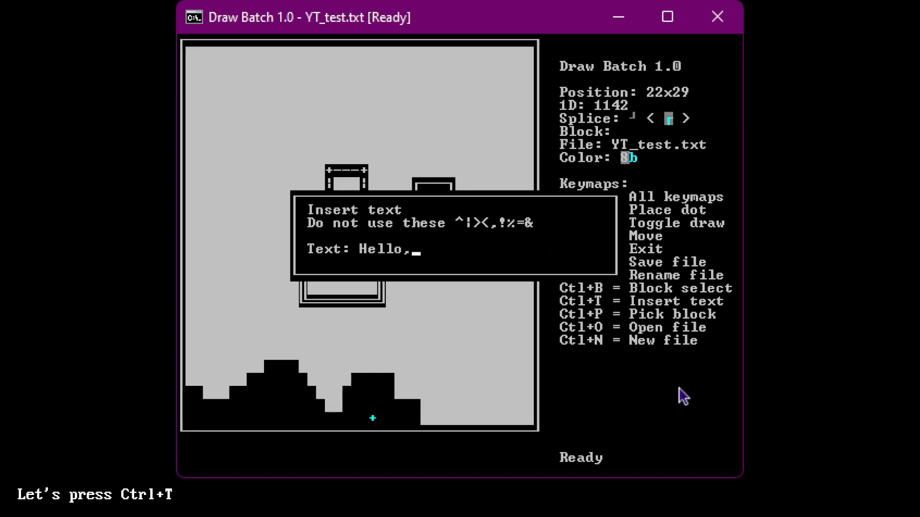
key(BackSpace)
key(BackSpace)
key(BackSpace)
key(BackSpace)
key(BackSpace)
key(BackSpace)
key(BackSpace)
key(BackSpace)
key(BackSpace)
text(o)
key(Return)
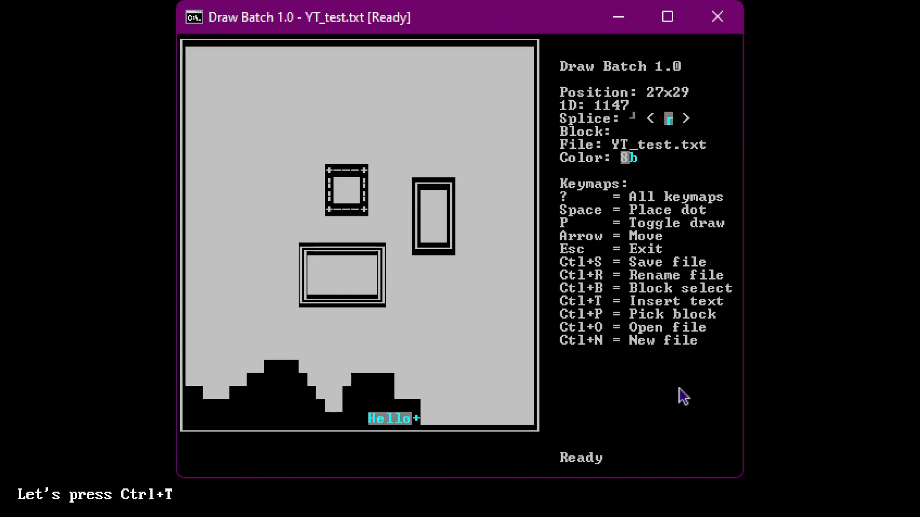
Insert the custom character ☺ at column 28, row 26, to the upper right of the Hello text
key(Up)
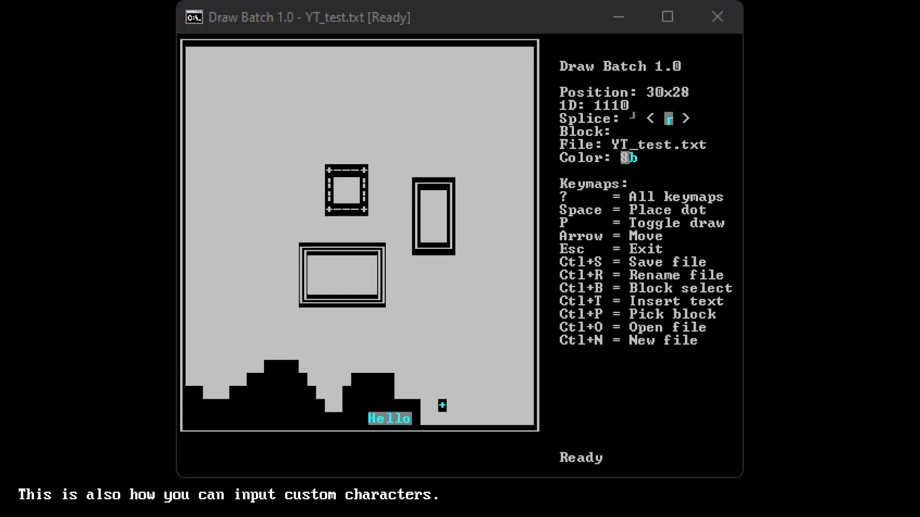
key(Left)
key(Left)
key(Up)
key(Up)
key(ctrl+t)
text(☺)
key(Return)
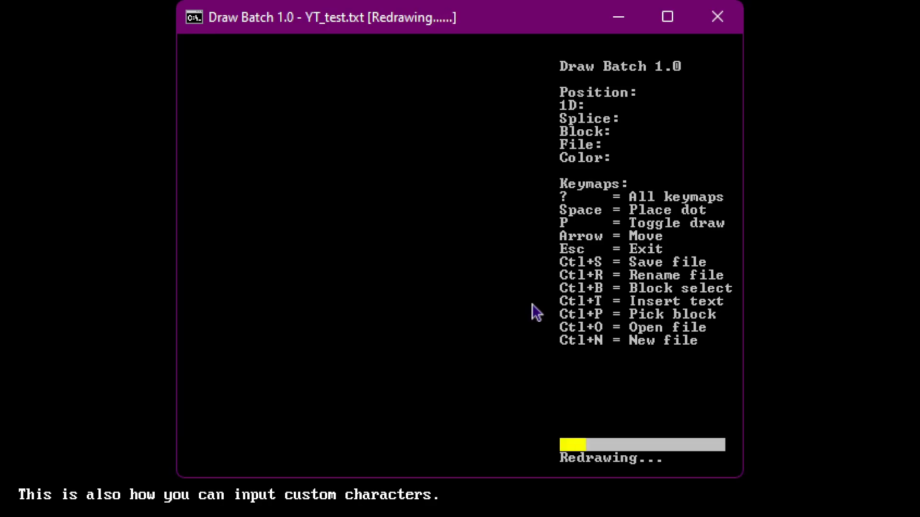
Pick the smiley block at column 28, row 26 and place copies at 26x23, 28x23, 27x22 and 27x24
key(Left)
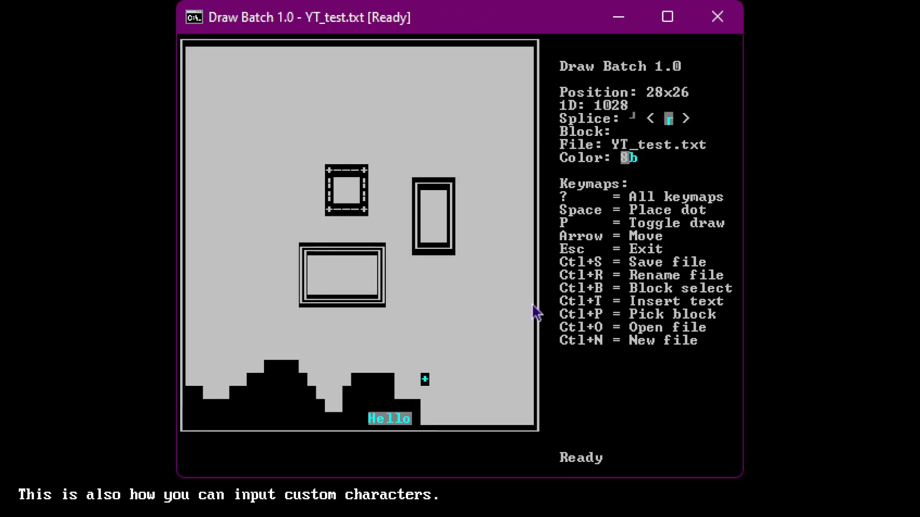
key(ctrl+p)
key(Left)
key(Left)
key(Up)
key(Up)
key(Up)
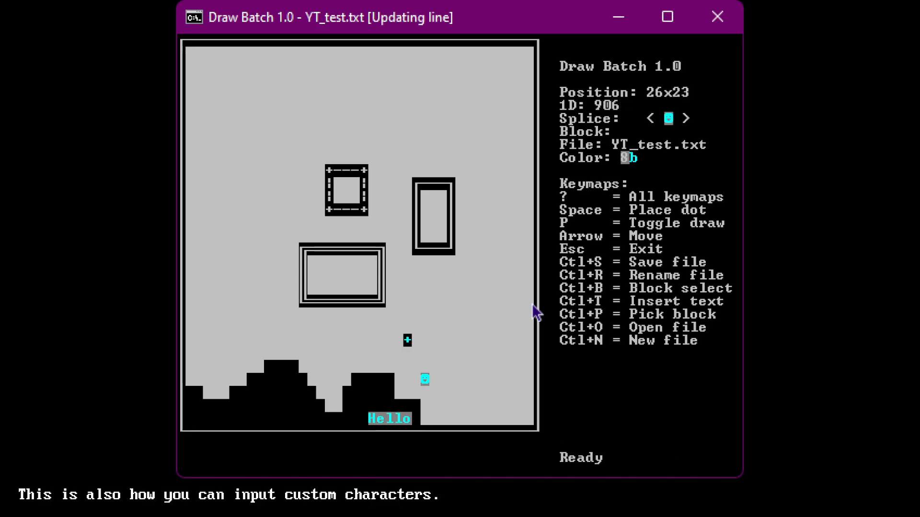
key(space)
key(Right)
key(Right)
key(space)
key(Up)
key(Left)
key(space)
key(Down)
key(Down)
key(space)
Pick the solid block in color 07 from the canvas at column 25, row 24
key(Right)
key(Right)
key(Left)
key(Left)
key(Left)
key(Left)
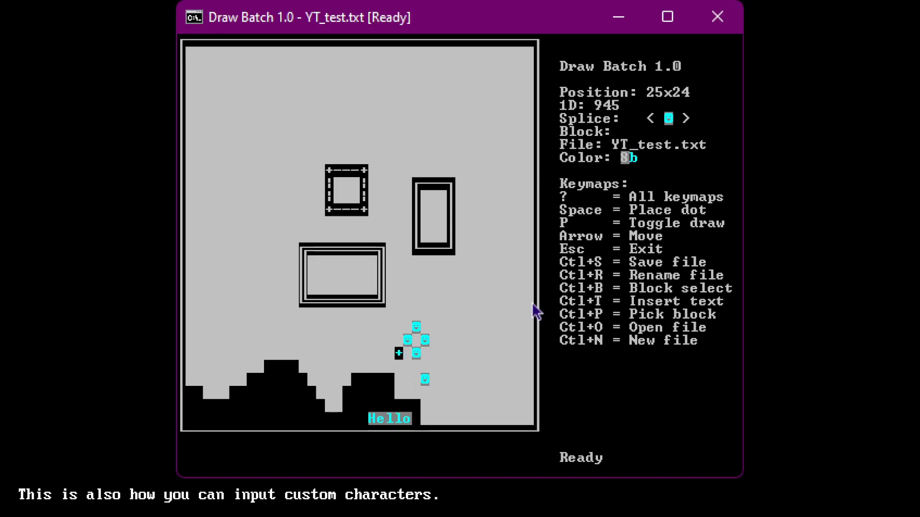
key(ctrl+p)
Draw over all five smileys with the solid block, continuing down column 28 to row 29
key(Right)
key(Right)
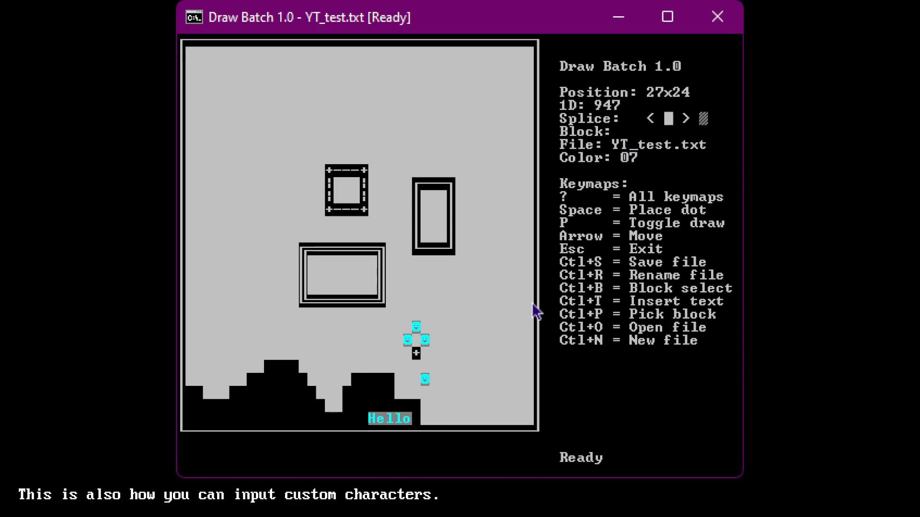
key(p)
key(Up)
key(Left)
key(Up)
key(Right)
key(Right)
key(Down)
key(Down)
key(Down)
key(Down)
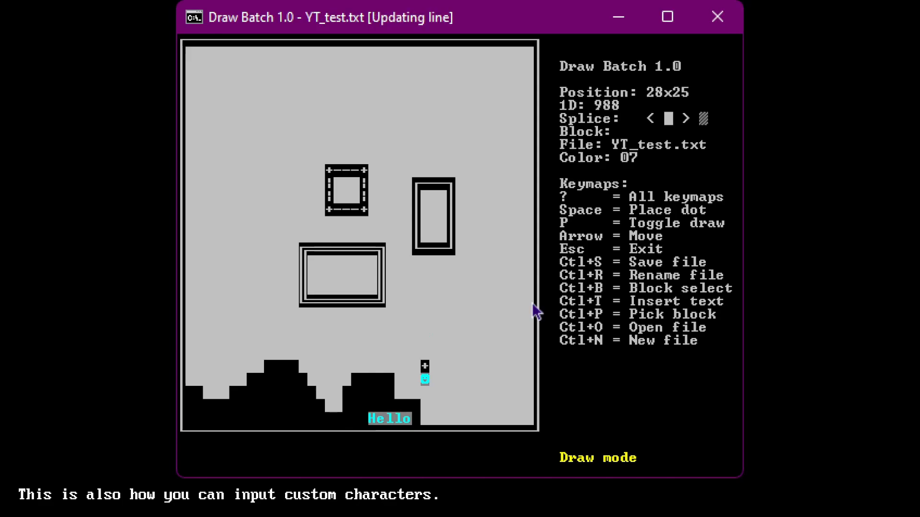
key(Down)
key(Down)
key(Down)
Draw over the Hello text along row 29 back to column 22, and end draw mode
key(Left)
key(Left)
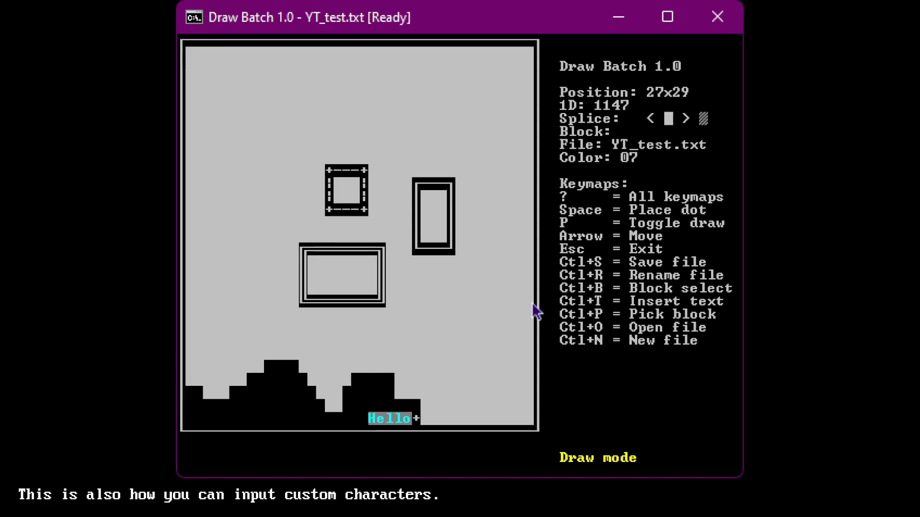
key(Left)
key(Left)
key(Left)
key(Left)
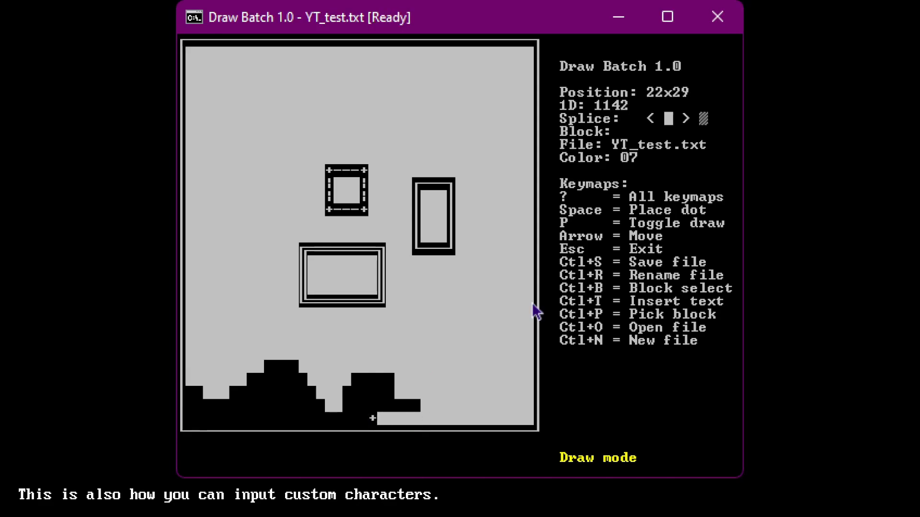
key(p)
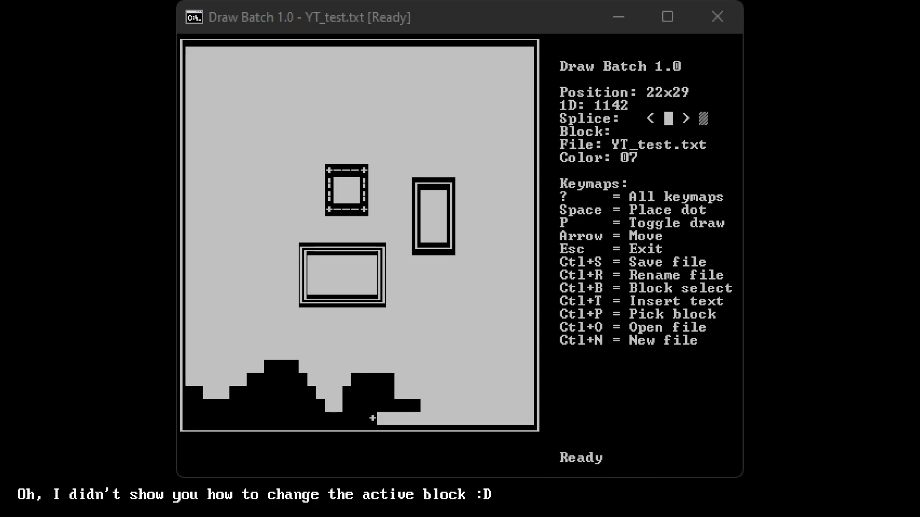
Cycle through the available blocks and make the medium shaded block ▒ active
key(ctrl+b)
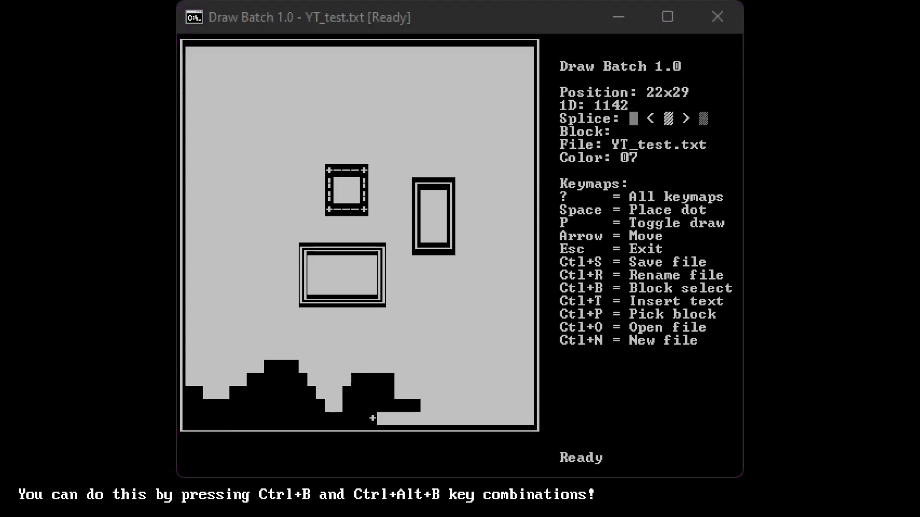
key(alt+Tab)
click(610, 366)
key(Escape)
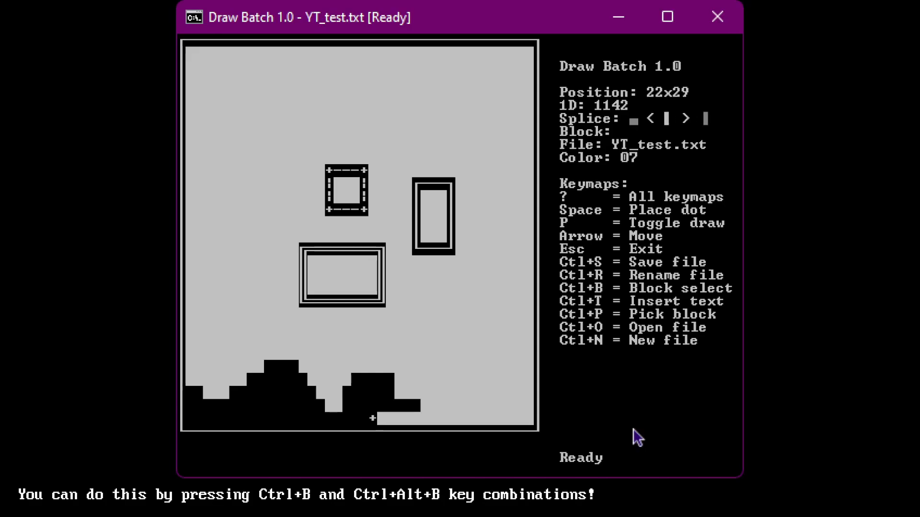
key(alt+Tab)
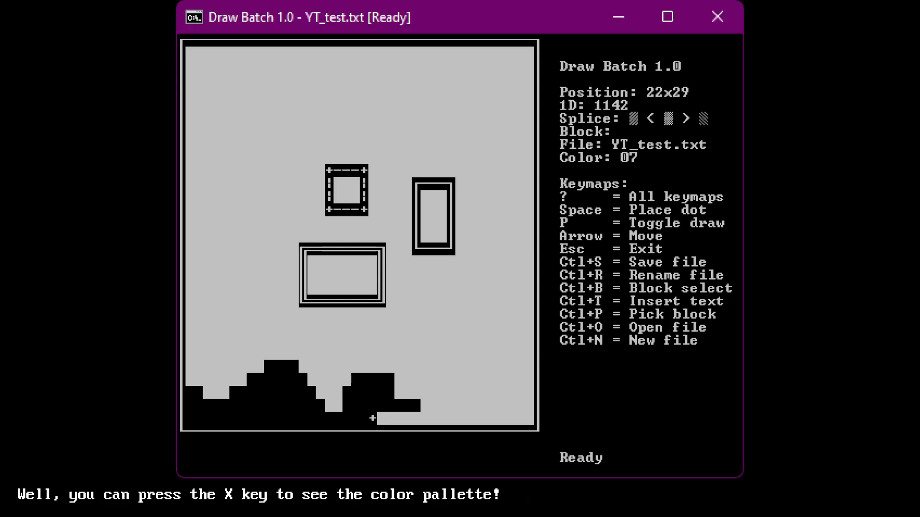
Consult the color index and set the drawing color to a2 for the grass
key(x)
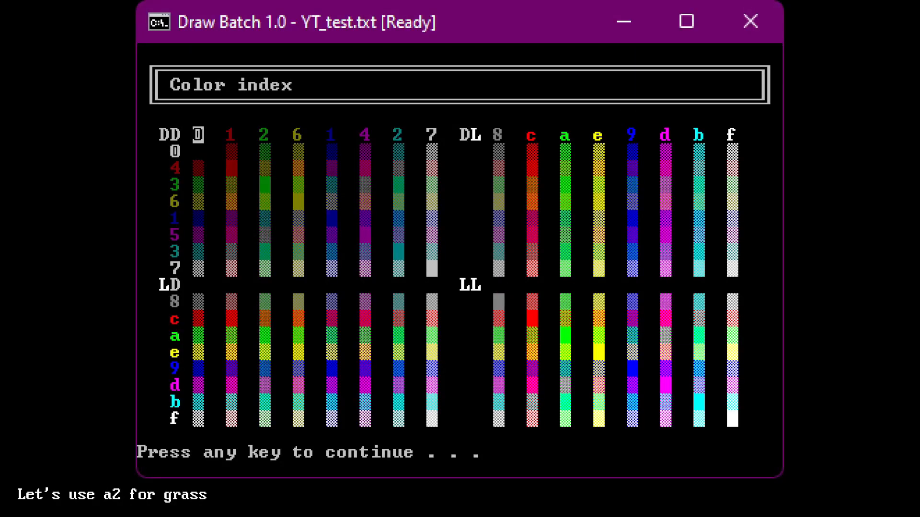
key(Return)
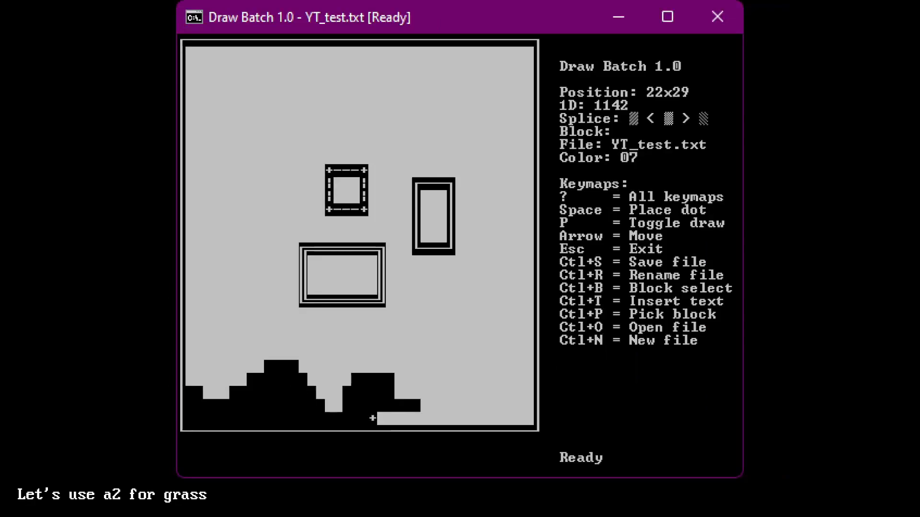
key(b)
key(b)
key(b)
key(b)
key(b)
key(b)
key(b)
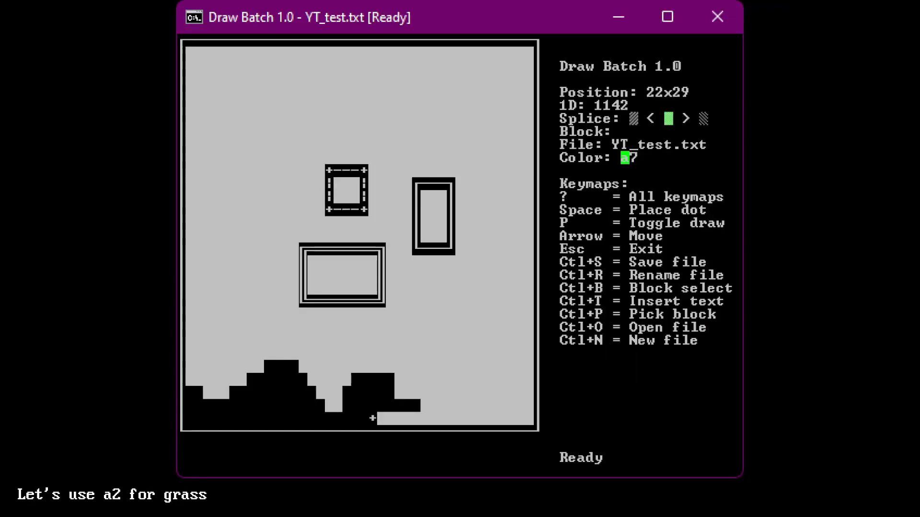
key(f)
key(f)
key(f)
key(f)
key(f)
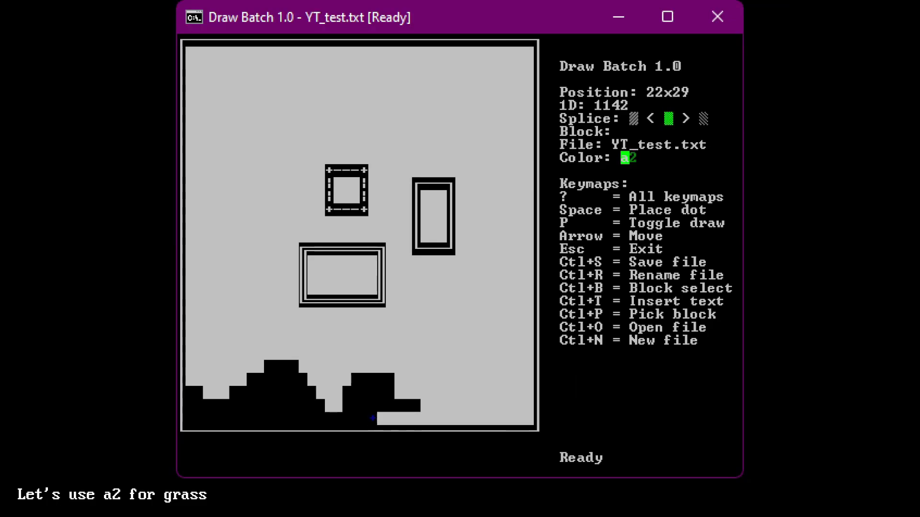
Enable draw mode at the canvas's left edge and cover the low ground left of the first hill with grass on rows 27 to 29
key(Left)
key(Left)
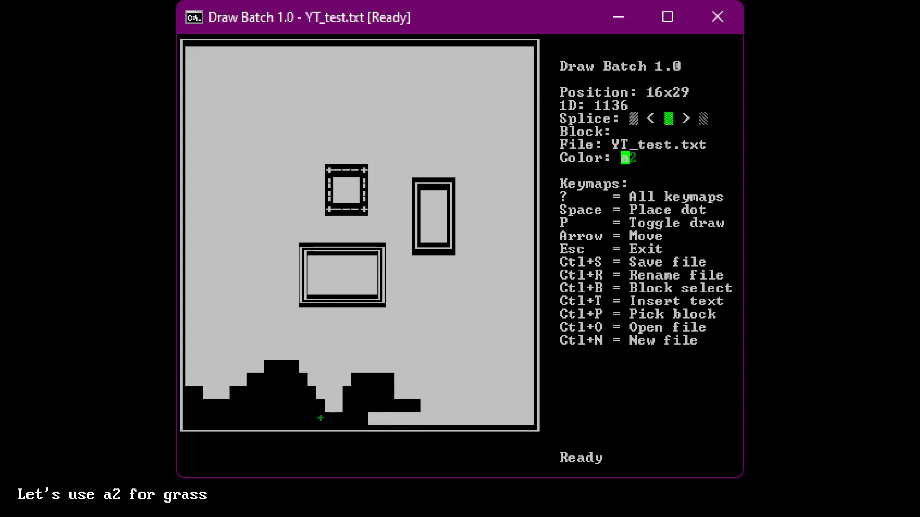
key(Left)
key(Left)
key(Left)
key(Left)
key(Left)
key(Left)
key(Left)
key(Left)
key(Left)
key(p)
key(Up)
key(Up)
key(Right)
key(Down)
key(Down)
key(Right)
key(Up)
key(Right)
key(Down)
key(Right)
key(Up)
key(Right)
Trace the first hill's left slope, its summit on row 25 and its right slope with grass, down to row 28
key(Up)
key(Right)
key(Right)
key(Up)
key(Right)
key(Right)
key(Up)
key(Right)
key(Right)
key(Right)
key(Down)
key(Right)
key(Down)
key(Right)
key(Down)
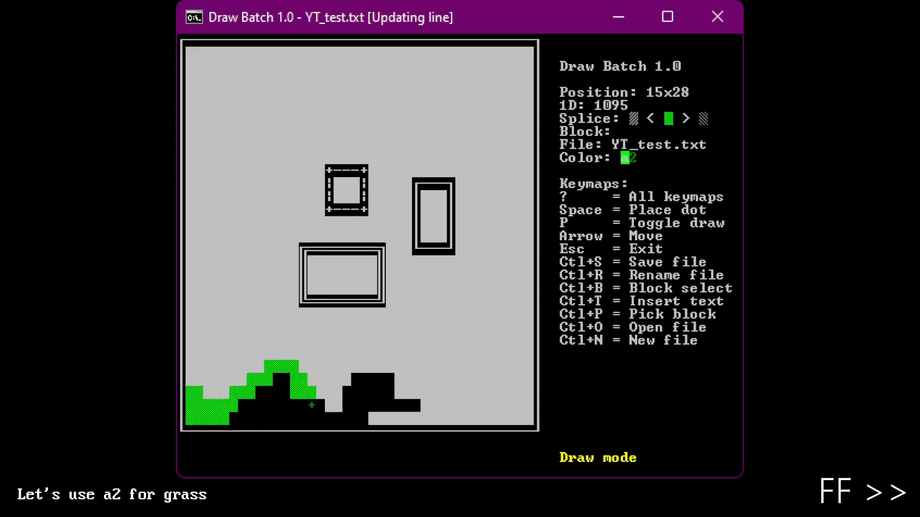
Fill the black interior of the first hill with grass, sweeping back along row 29 and through the rows above
key(Right)
key(Down)
key(Left)
key(Left)
key(Left)
key(Left)
key(Left)
key(Left)
key(Left)
key(Left)
key(Left)
key(Left)
key(Left)
key(Left)
key(Up)
key(Right)
key(Right)
key(Right)
key(Right)
key(Right)
key(Up)
key(Up)
key(Right)
key(Right)
key(Right)
key(Down)
key(Down)
key(Right)
key(Right)
key(Left)
key(Left)
key(Left)
key(Left)
Extend the grass through the valley after the first hill and trace the second hill's left side and top on row 26
key(Up)
key(Right)
key(Right)
key(Right)
key(Right)
key(Right)
key(Down)
key(Right)
key(Right)
key(Down)
key(Right)
key(Right)
key(Up)
key(Right)
key(Left)
key(Up)
key(Up)
key(Right)
key(Right)
key(Right)
key(Right)
key(Right)
key(Down)
key(Left)
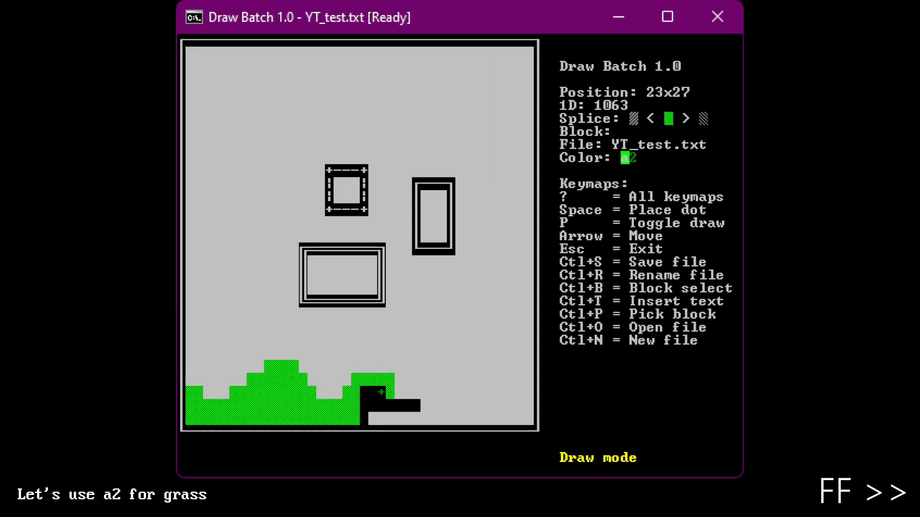
Fill the second hill's interior and right slope with grass, continuing along row 29 to column 31
key(Down)
key(Left)
key(Left)
key(Down)
key(Right)
key(Right)
key(Right)
key(Up)
key(Right)
key(Up)
key(Down)
key(Down)
key(Right)
key(Right)
key(Right)
key(Right)
key(Right)
key(Right)
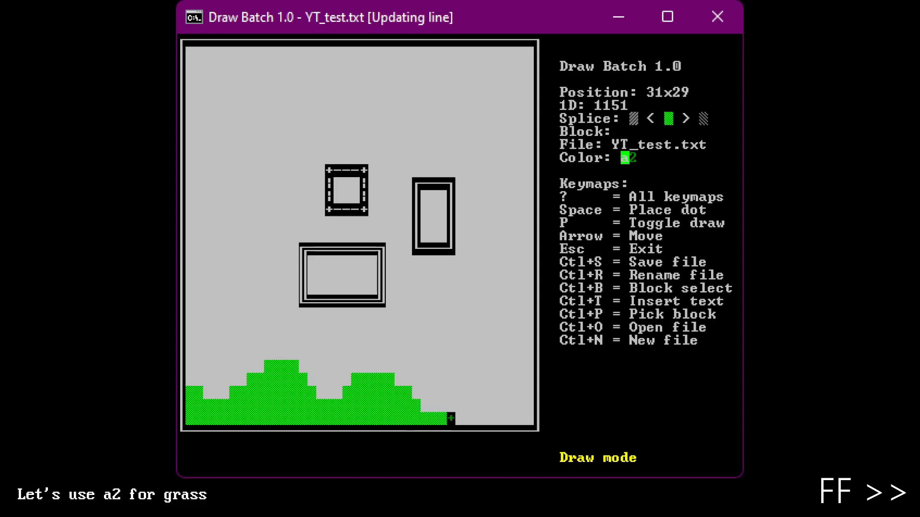
Draw and fill a third grass hill from about column 30 to column 36, peaking on row 26
key(Left)
key(Left)
key(Left)
key(Up)
key(Right)
key(Right)
key(Right)
key(Up)
key(Right)
key(Right)
key(Up)
key(Right)
key(Right)
key(Down)
key(Down)
key(Down)
key(Left)
key(Left)
key(Up)
key(Up)
key(Down)
key(Down)
key(Right)
key(Right)
key(Right)
key(Right)
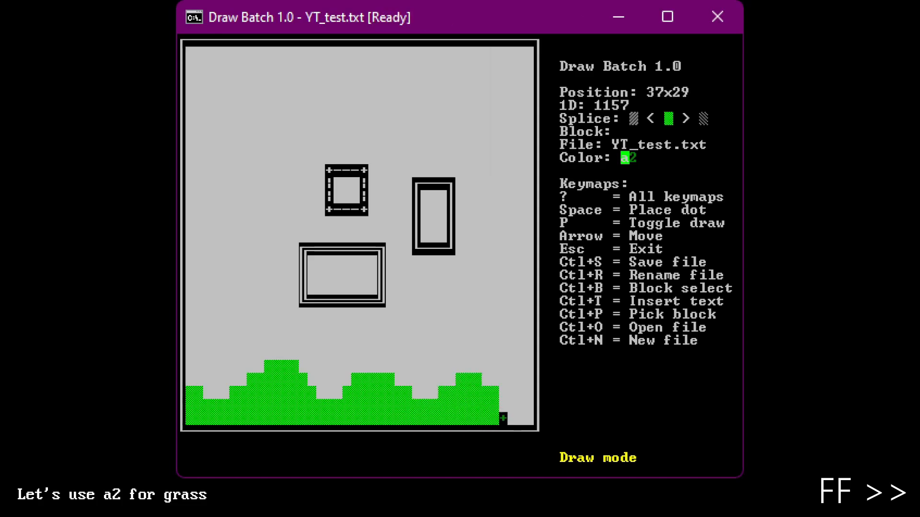
Continue the grass to the canvas's right edge, raise it to row 26 there, and end draw mode
key(Right)
key(Right)
key(Right)
key(Up)
key(Up)
key(Left)
key(Left)
key(p)
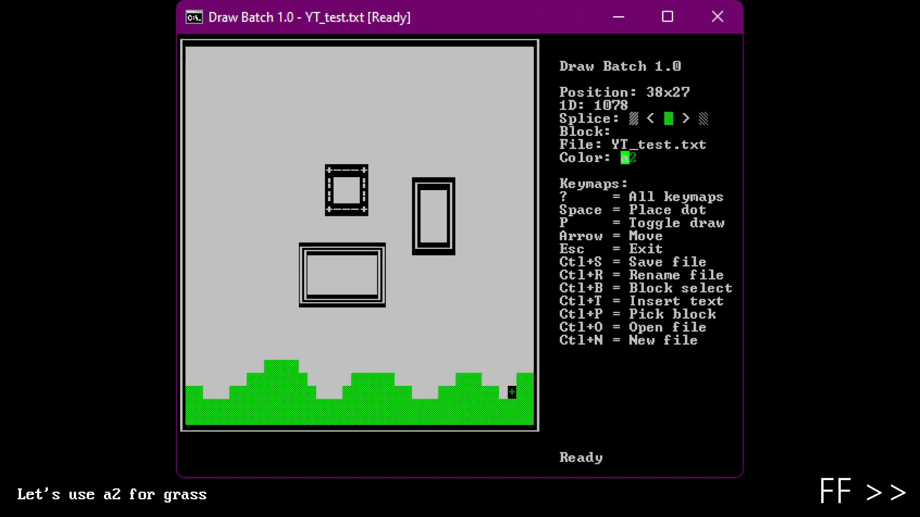
Move the cursor to position 29x25, consult the color index, and set the drawing color to b9 for the sky
key(Left)
key(Left)
key(Left)
key(Left)
key(Left)
key(Left)
key(Left)
key(Left)
key(Left)
key(Up)
key(Up)
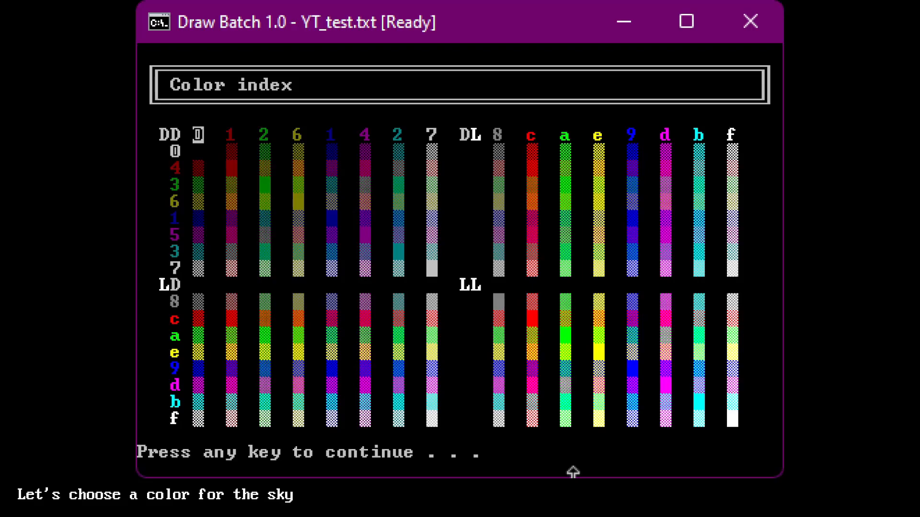
key(Return)
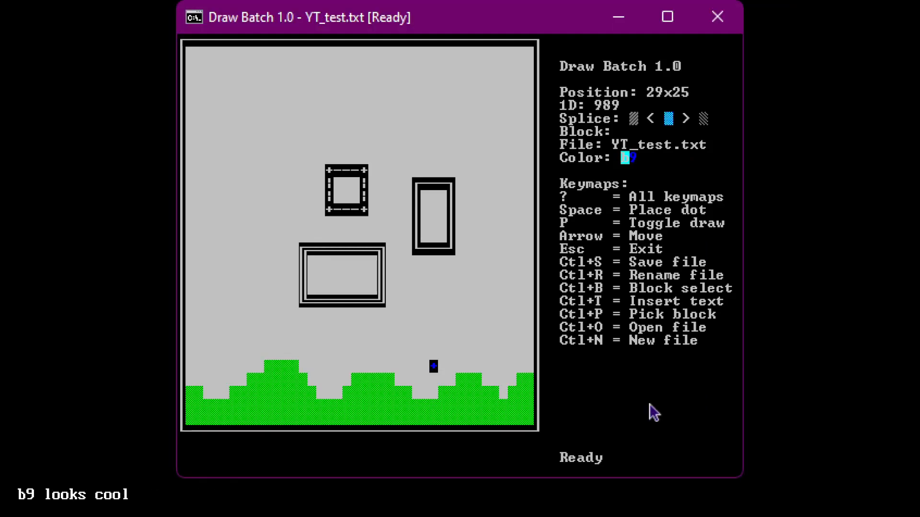
Fill the whole canvas with the sky color b9
key(f)
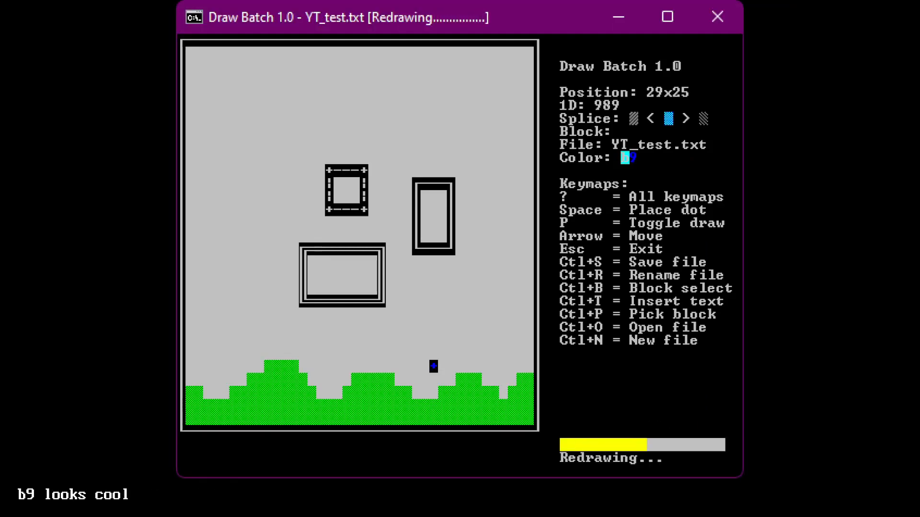
key(alt+Tab)
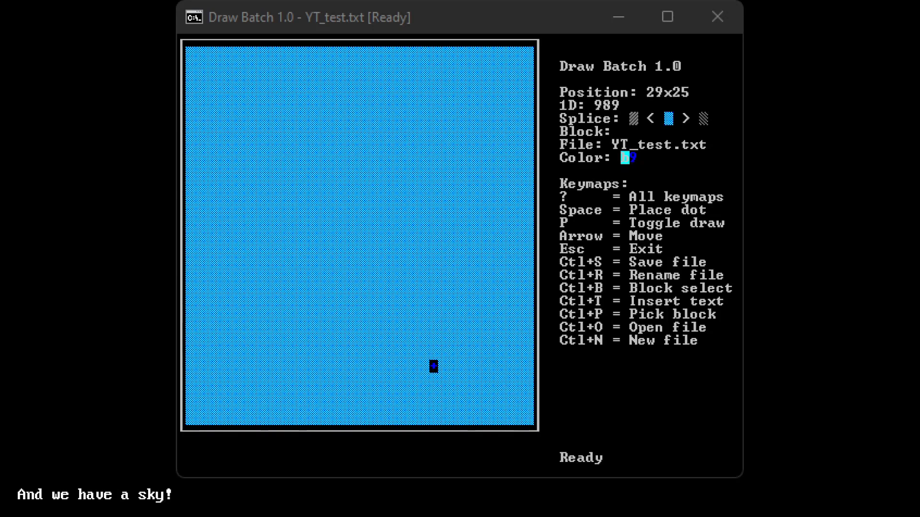
click(570, 324)
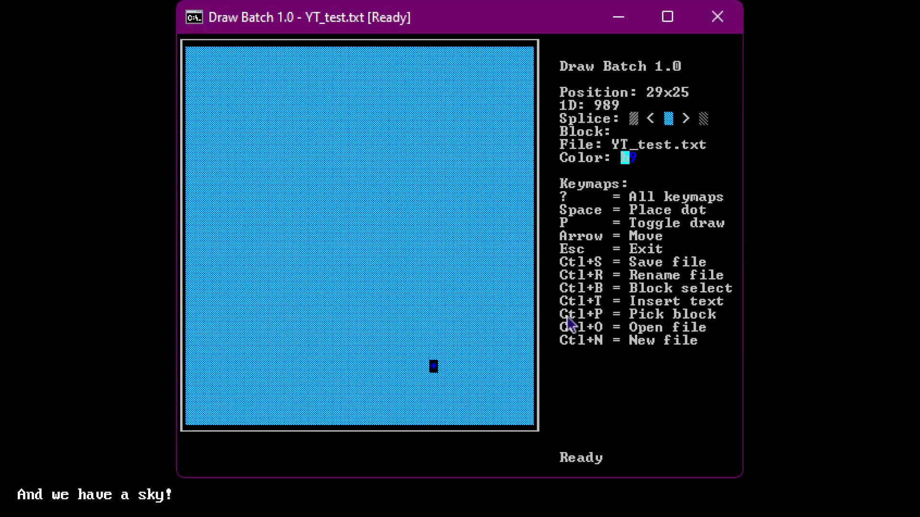
Set the drawing color to a2 for the grass, move the cursor to the canvas's right edge on row 25, and start draw mode
text(a2)
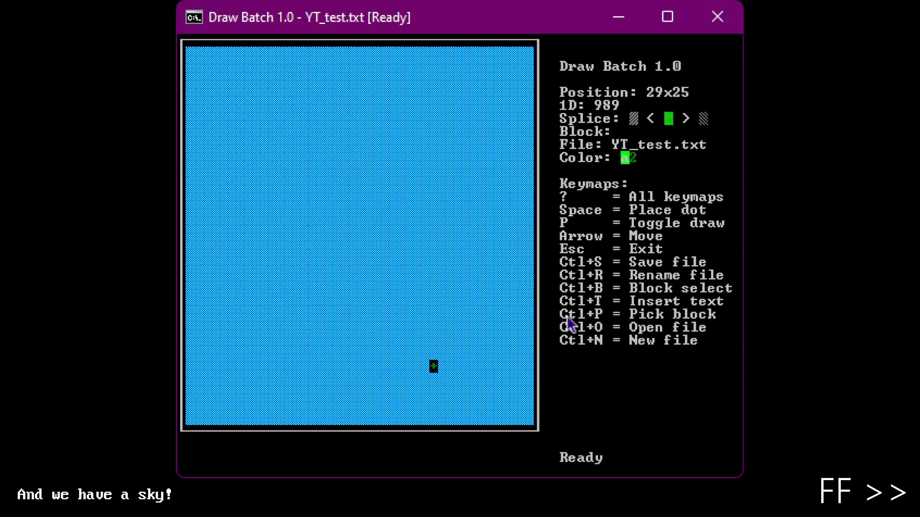
key(Right)
key(Right)
key(Right)
key(Right)
key(Right)
key(Right)
key(Right)
key(Right)
key(Right)
key(Right)
key(Right)
key(p)
Draw grass down the right edge from row 25 to row 29, and fill the neighboring columns from row 26 downward
key(Down)
key(Down)
key(Down)
key(Down)
key(Left)
key(Up)
key(Up)
key(Up)
key(Left)
key(Down)
key(Down)
key(Down)
key(Up)
Continue the grass leftward from the right edge to about column 26, forming a small hill at columns 27 to 29
key(Left)
key(Left)
key(Left)
key(Left)
key(Left)
key(Left)
key(Left)
key(Left)
key(Left)
key(Left)
key(Left)
key(Left)
key(Up)
key(Down)
key(Down)
Draw the low valley between the hills and the large hill's stepped right slope, rising from row 29 to row 25
key(Left)
key(Left)
key(Left)
key(Left)
key(Left)
key(Left)
key(Up)
key(Left)
key(Up)
key(Left)
key(Left)
key(Up)
key(Left)
key(Left)
key(Left)
key(Up)
Draw the large hill's flat top along row 25 and its left slope down to the canvas's left edge on row 29
key(Left)
key(Left)
key(Left)
key(Left)
key(Left)
key(Down)
key(Left)
key(Left)
key(Left)
key(Left)
key(Down)
key(Left)
key(Left)
key(Left)
key(Left)
key(Down)
key(Down)
Fill the lower left interior of the large hill with grass on rows 28 and 29, up to about column 8
key(Right)
key(Up)
key(Right)
key(Down)
key(Right)
key(Up)
key(Right)
key(Right)
key(Down)
key(Left)
key(Right)
key(Right)
key(Right)
key(Up)
Fill the upper interior of the large hill with grass on rows 26 and 27, up to about column 16
key(Left)
key(Up)
key(Left)
key(Right)
key(Right)
key(Right)
key(Right)
key(Up)
key(Right)
key(Right)
key(Right)
key(Down)
key(Right)
key(Right)
key(Right)
Fill the remaining gaps in the large hill's lower right interior with grass and end draw mode
key(Down)
key(Left)
key(Down)
key(Left)
key(Left)
key(Up)
key(Left)
key(Left)
key(Up)
key(Left)
key(Right)
key(Down)
key(Right)
key(p)
Move the cursor to position 34x26, just above the grass between the two hills near the right edge
key(Right)
key(Right)
key(Right)
key(Right)
key(Right)
key(Right)
key(Up)
key(Up)
key(Up)
key(Right)
key(Right)
key(Right)
key(Right)
key(Right)
key(Right)
key(Right)
key(Right)
key(Right)
key(Right)
key(Right)
key(Right)
key(Right)
key(Right)
key(Right)
key(Right)
key(Down)
key(Down)
key(Up)
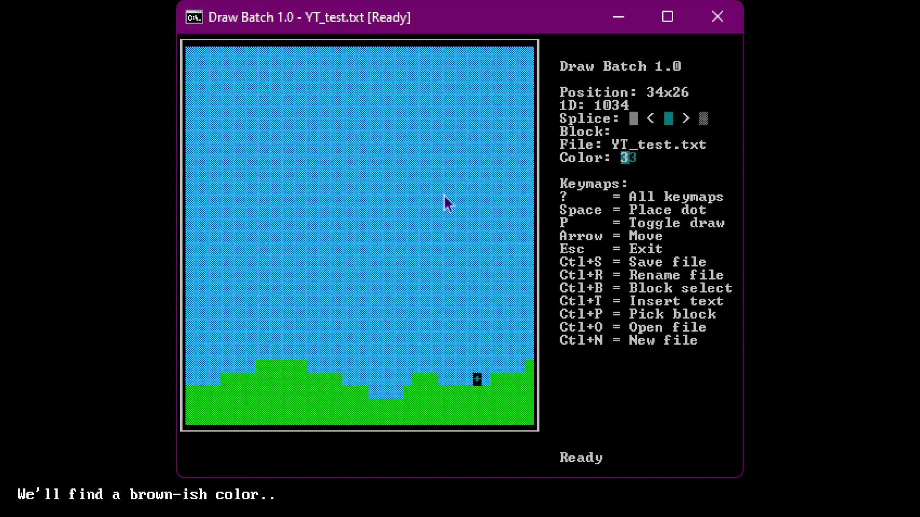
Set the drawing color to 24 for a brown hatched block, consulting the color index
key(c)
key(c)
key(c)
key(c)
key(c)
key(c)
key(c)
key(i)
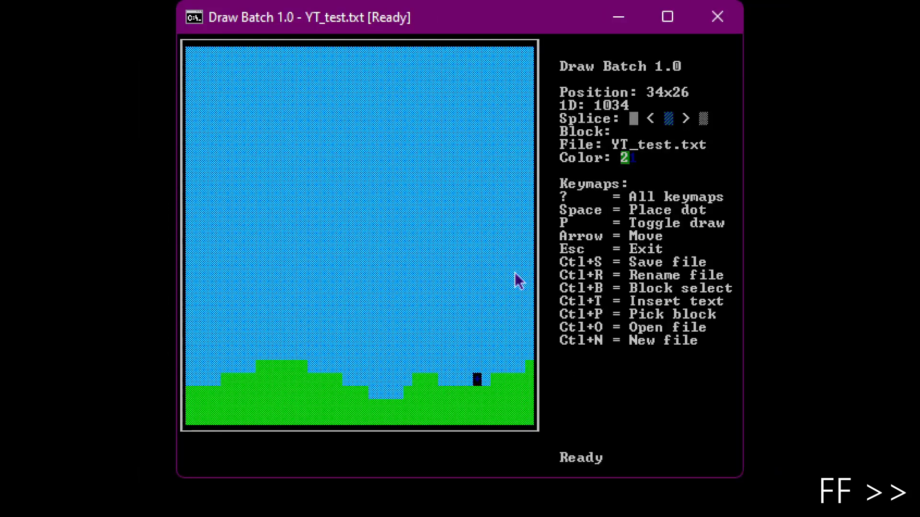
key(c)
key(c)
key(c)
Draw a brown tree trunk three columns wide on the grass between the hills, from row 26 up to row 15
key(p)
key(Left)
key(Up)
key(Up)
key(Up)
key(Up)
key(Up)
key(Up)
key(Up)
key(Up)
key(Up)
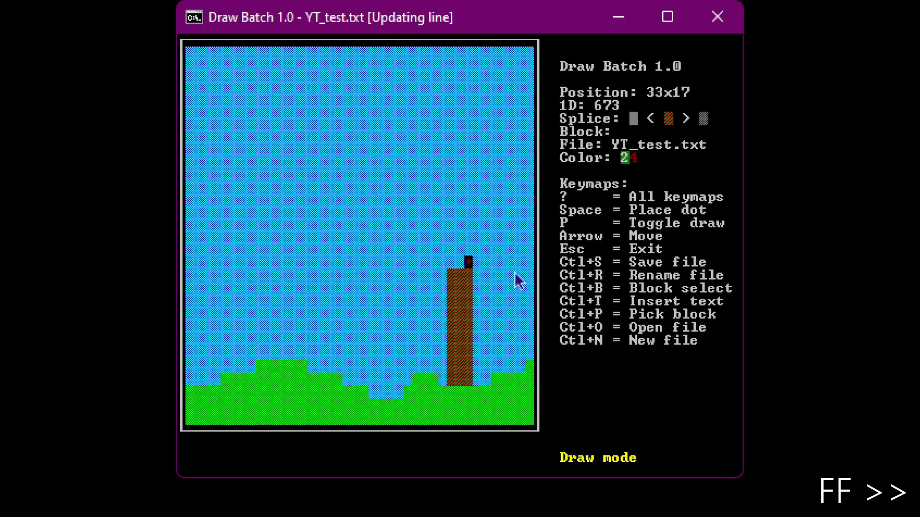
key(Up)
key(Up)
key(p)
Move the cursor to 28x17 beside the trunk and set the drawing color to dark green hatching, consulting the color index
key(Down)
key(Down)
key(Left)
key(Left)
key(Left)
key(i)
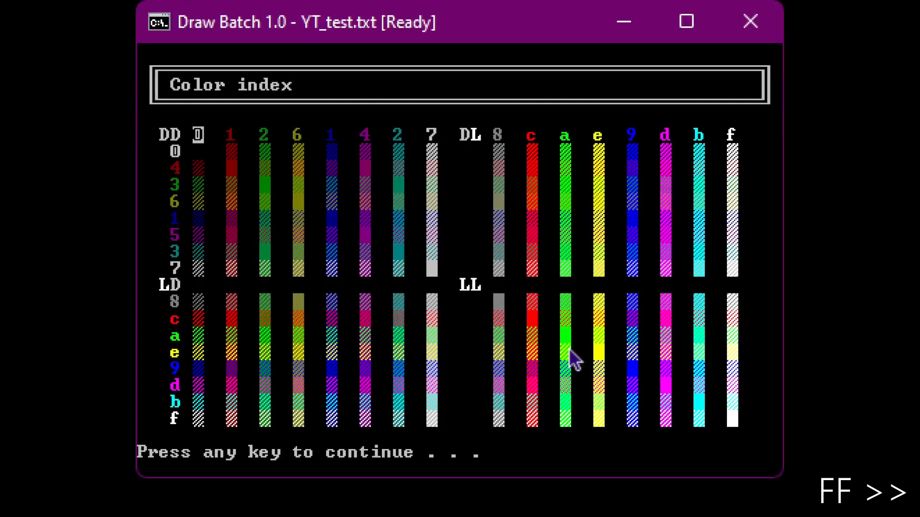
key(Return)
key(c)
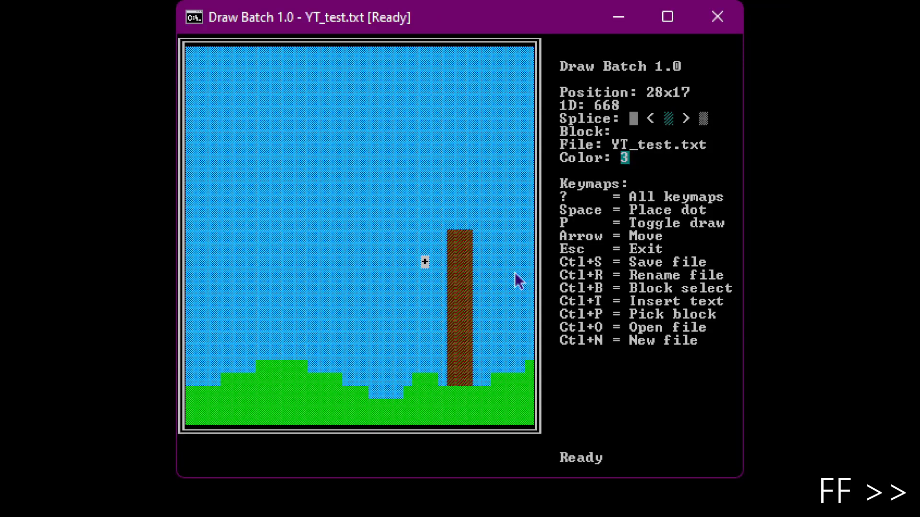
key(c)
key(c)
key(c)
Draw the tree crown's base in dark green across the trunk top on rows 15 and 16, from about column 26 to 38
key(Up)
key(Right)
key(Right)
key(p)
key(Left)
key(Left)
key(Left)
key(Left)
key(Up)
key(Right)
key(Right)
key(Right)
key(Right)
key(Right)
key(Right)
key(Right)
key(Right)
key(Right)
key(Right)
key(Right)
key(Down)
key(Left)
key(Left)
key(Left)
key(Left)
key(Right)
key(Right)
key(Right)
key(Right)
key(Right)
key(Up)
key(Left)
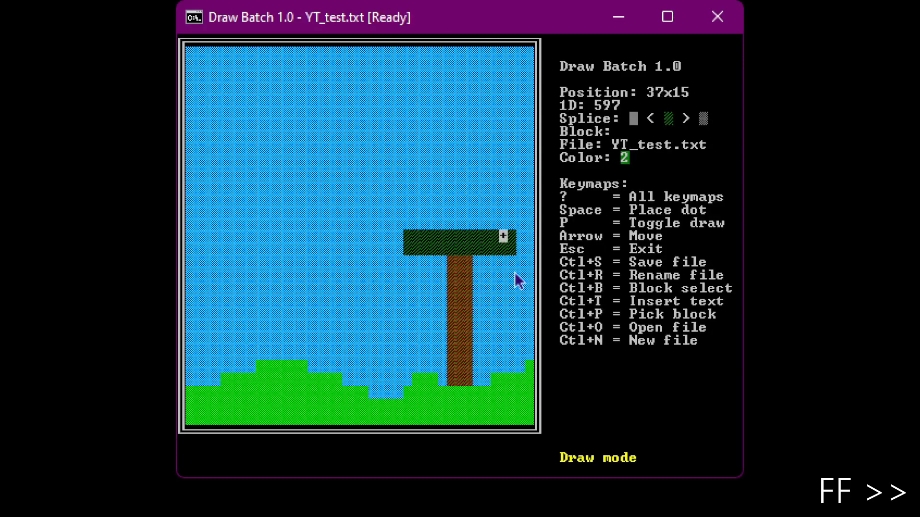
Add a slightly narrower crown layer in dark green on rows 13 and 14, from about column 27 to 37
key(Up)
key(Left)
key(Left)
key(Left)
key(Left)
key(Left)
key(Left)
key(Left)
key(Left)
key(Left)
key(Up)
key(Right)
key(Right)
key(Right)
key(Right)
key(Right)
key(Right)
key(Right)
key(Right)
key(Right)
key(Left)
key(Left)
Top the crown with a dark green row 12 from about column 29 to 35 and end draw mode
key(Up)
key(Left)
key(Left)
key(Left)
key(Left)
key(Left)
key(Left)
key(Down)
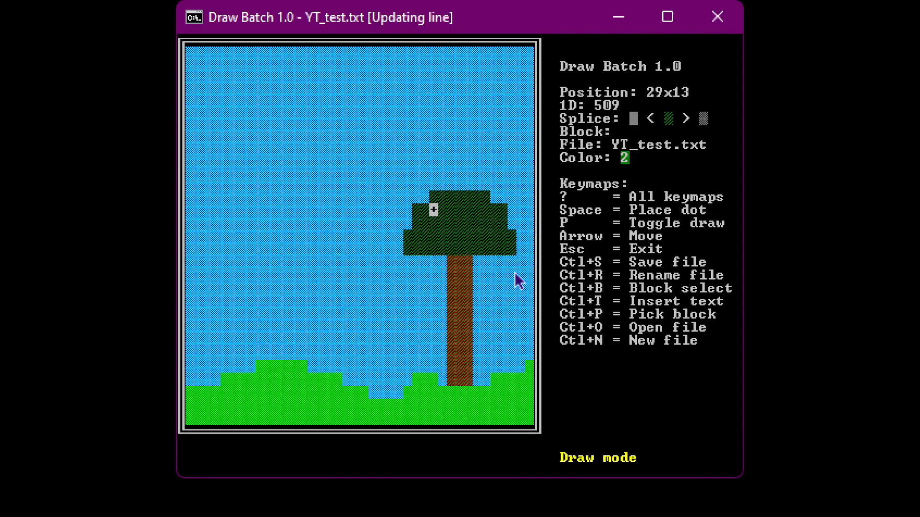
key(p)
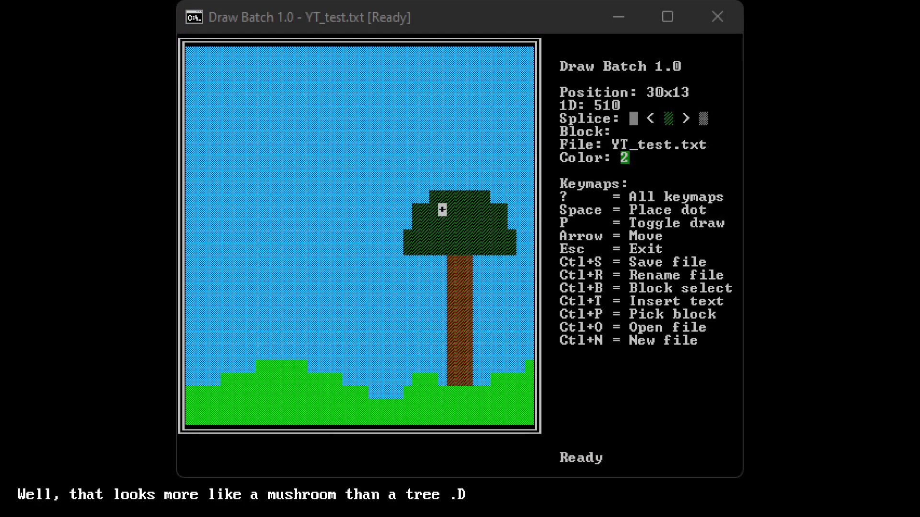
Pick the sky block below the crown and erase the left end of the crown's base on rows 15 and 16
click(489, 338)
key(Down)
key(Down)
key(Down)
key(Down)
key(Left)
key(Left)
key(ctrl+p)
key(Left)
key(Left)
key(Up)
key(Up)
key(p)
key(Right)
key(Right)
key(Down)
key(Left)
key(Left)
key(p)
Trim the crown's right side with the sky block, starting at the base on row 16 and working up past the wider layer
key(Right)
key(Right)
key(Right)
key(Right)
key(Right)
key(Right)
key(Right)
key(Right)
key(Right)
key(Right)
key(Right)
key(Right)
key(p)
key(Up)
key(Left)
key(Down)
key(Left)
key(Right)
key(Right)
key(Up)
key(Up)
key(Left)
key(Up)
key(Up)
Carry the sky block across above the crown and trim the outer cells along its left side
key(Up)
key(Left)
key(Left)
key(Left)
key(Left)
key(Left)
key(Left)
key(Left)
key(Left)
key(Left)
key(Left)
key(Left)
key(Down)
key(Right)
key(Down)
key(Down)
key(Right)
key(Up)
Pick the dark green hatching from the crown and redraw the cells at its left edge
key(p)
key(Right)
key(ctrl+p)
key(Left)
key(p)
key(Down)
key(Down)
key(p)
key(Left)
Extend the crown upward in dark green with row 11 from column 29 to 35 and row 10 from about column 30 to 34
key(Right)
key(Right)
key(Up)
key(Up)
key(Up)
key(Up)
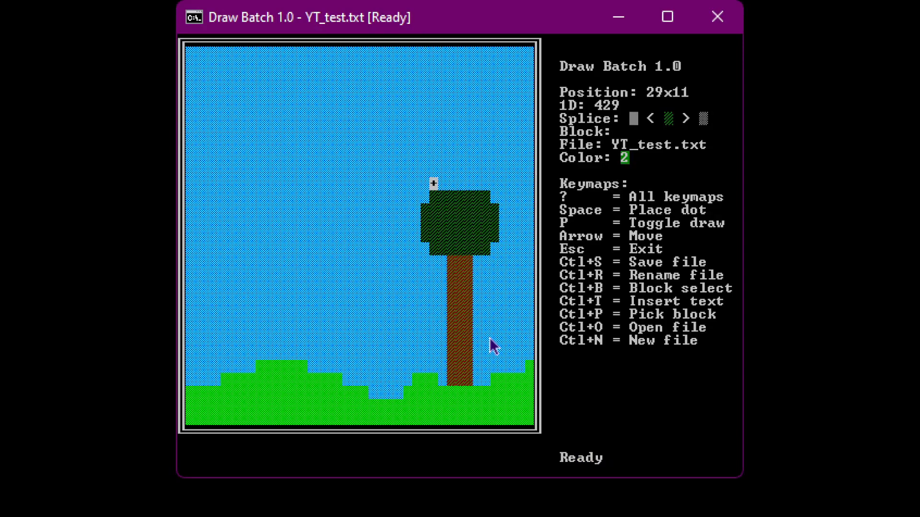
key(p)
key(Right)
key(Right)
key(Right)
key(Right)
key(Down)
key(Up)
key(Right)
key(Left)
key(Left)
key(Left)
key(Left)
key(Up)
key(Right)
key(Right)
key(Right)
key(Right)
Round off the crown's underside with a dark green row 17 from about column 30 to 34 and end draw mode
key(Down)
key(Down)
key(Down)
key(Down)
key(Down)
key(Down)
key(Down)
key(Left)
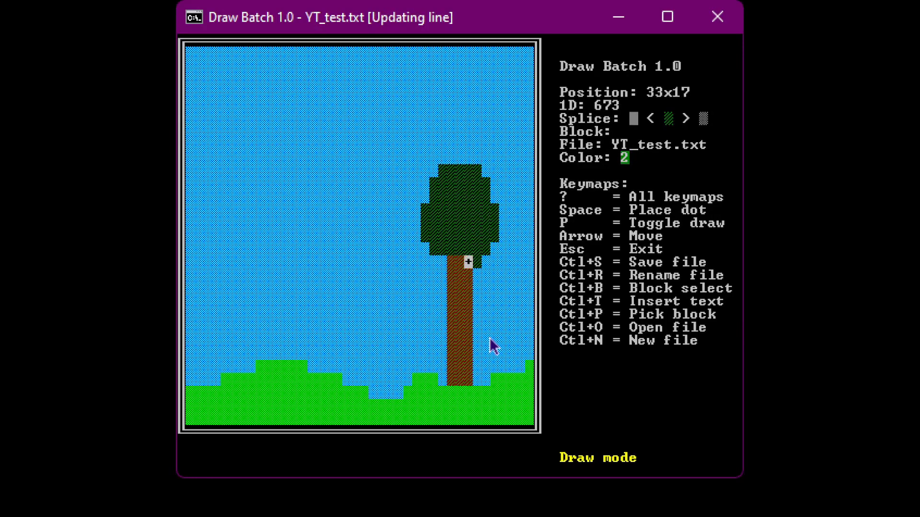
key(Left)
key(Left)
key(Left)
key(Right)
key(Right)
key(p)
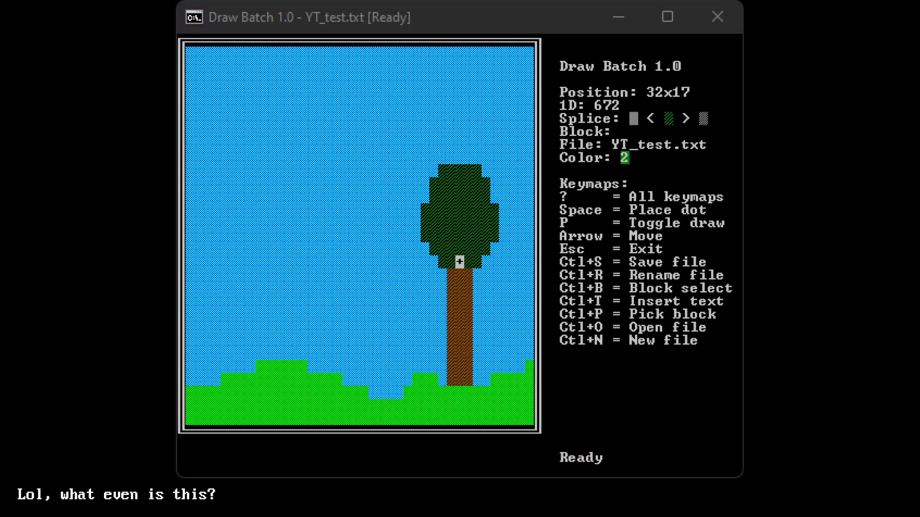
Look up the color index and set the drawing color to 47 for the bricks
click(339, 269)
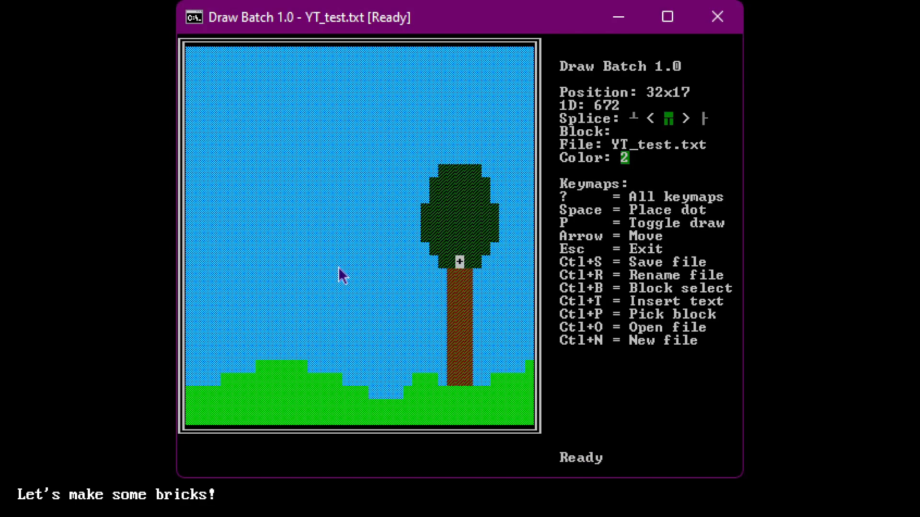
key(c)
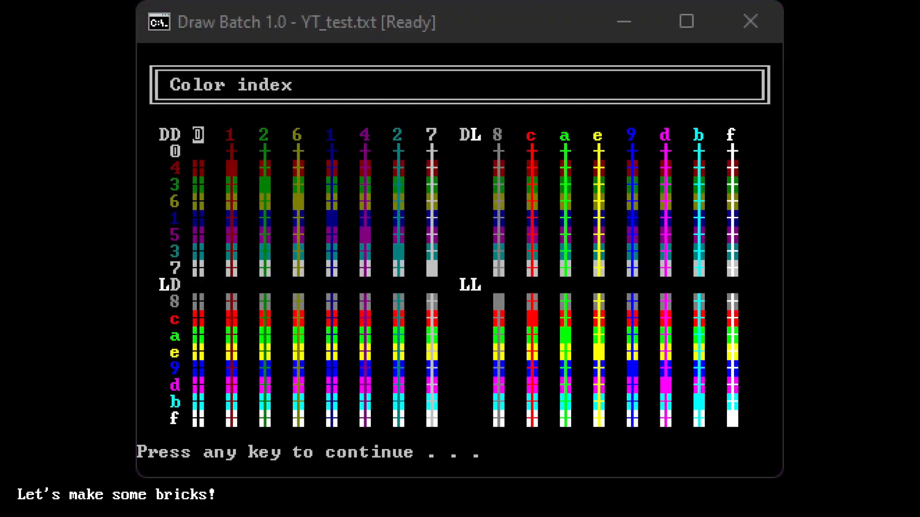
key(space)
text(47)
Lay the lower brick rows on the grass hill away from the tree, between columns 9 and 17 down to row 25, using draw mode
key(Left)
key(Left)
key(Left)
key(Left)
key(Left)
key(Left)
key(Left)
key(Down)
key(Left)
key(Left)
key(Left)
key(Left)
key(Left)
key(Left)
key(Down)
key(Down)
key(Down)
key(Left)
key(Left)
key(Left)
key(Down)
key(Down)
key(Down)
key(Right)
key(Down)
key(p)
key(Left)
key(Left)
key(Left)
key(Up)
key(Right)
key(Right)
key(Up)
key(Left)
key(Left)
key(Left)
key(Left)
key(Down)
key(Down)
key(Left)
key(Left)
key(Left)
key(Up)
key(Up)
key(Right)
key(Right)
key(Up)
Build the brick wall's upper rows up to row 21 across columns 9 to 17 and end draw mode
key(Left)
key(Right)
key(Right)
key(Right)
key(Right)
key(Right)
key(Right)
key(Right)
key(Up)
key(Left)
key(Left)
key(Left)
key(Left)
key(Left)
key(Left)
key(Left)
key(Left)
key(p)
Place the cursor at column 8, row 20, diagonally above the brick wall's corner, and change the drawing color to gray 8
key(Down)
key(Down)
key(Right)
key(Right)
key(Right)
key(Right)
key(Right)
key(Right)
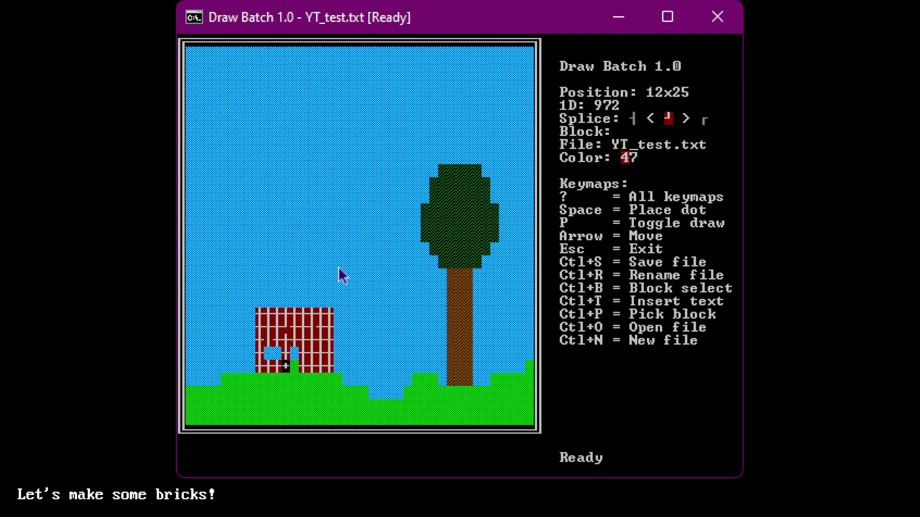
key(Up)
key(Up)
key(Up)
key(Up)
key(Left)
key(Left)
key(Left)
key(Left)
key(Left)
key(Up)
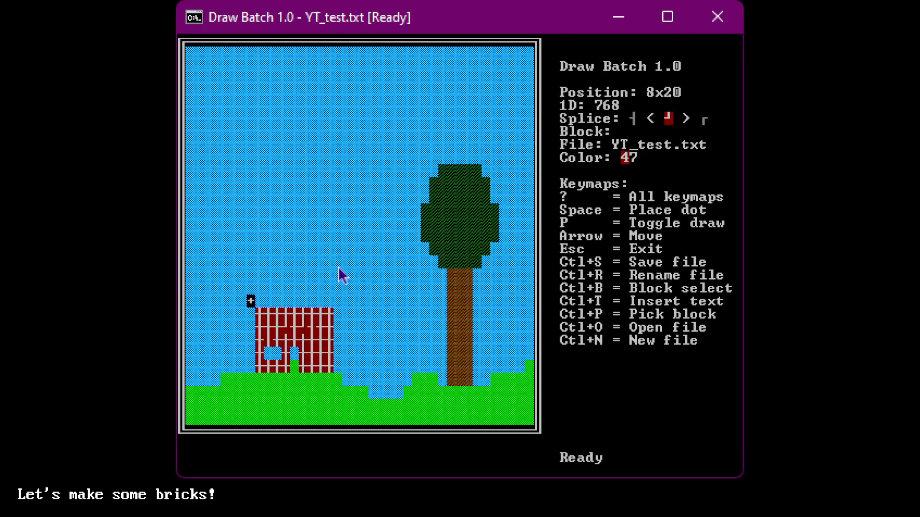
key(b)
key(b)
key(b)
key(f)
key(f)
key(f)
key(f)
key(p)
key(Right)
key(Right)
key(Right)
key(Right)
key(Right)
key(Right)
key(Right)
key(p)
Switch to the solid block and draw a gray top edge along row 20 from column 8 to 18
key(b)
key(Left)
key(Left)
key(Left)
key(Left)
key(Left)
key(Left)
key(Left)
key(p)
key(Right)
key(Right)
key(Right)
key(Right)
key(Right)
key(Right)
key(Right)
key(Right)
key(Right)
key(Right)
Continue the gray frame down column 18 to row 26 and back beneath the bricks to column 7
key(Down)
key(Down)
key(Down)
key(Down)
key(Down)
key(Down)
key(Left)
key(Left)
key(Left)
key(Left)
key(Left)
key(Left)
key(Left)
key(Left)
key(Left)
key(Left)
key(Left)
Close the gray frame up column 8 from row 25 to row 21 and end draw mode
key(Up)
key(Right)
key(Up)
key(Up)
key(Up)
key(Up)
key(p)
key(Left)
key(Down)
key(Down)
key(Down)
key(Down)
key(Down)
key(Down)
key(Down)
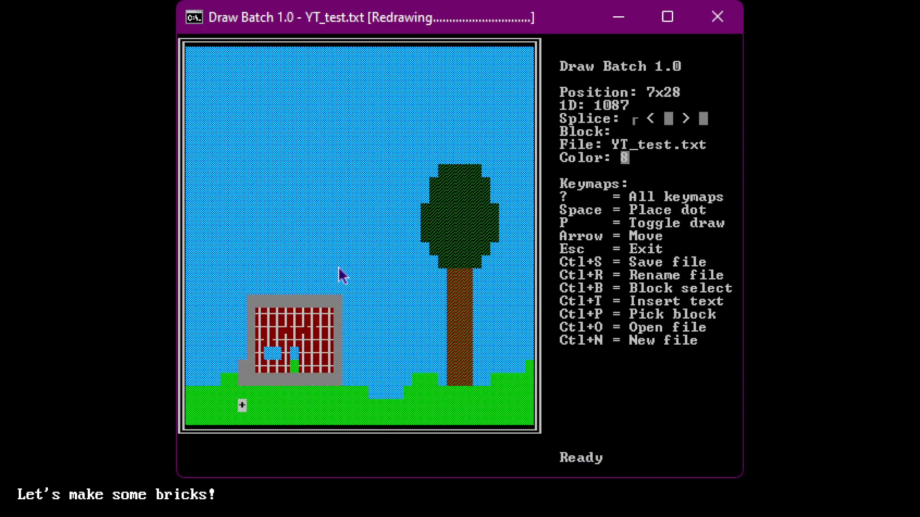
key(Up)
key(Up)
key(Up)
key(Up)
key(Up)
key(Up)
key(Up)
key(Right)
Pick the block at column 8, row 21 and draw it above the bricks along row 20 across seven columns
key(ctrl+p)
key(Up)
key(p)
key(Right)
key(Right)
key(Right)
key(Right)
key(Right)
key(Right)
key(Right)
key(p)
key(Down)
key(ctrl+p)
Consult the color index, switch to the cross block in color 9f, and move the cursor to the brick wall's window opening at column 10
key(Right)
key(Right)
key(Right)
key(Down)
key(Down)
key(Left)
key(Left)
key(Left)
key(Left)
key(Down)
key(Down)
key(c)
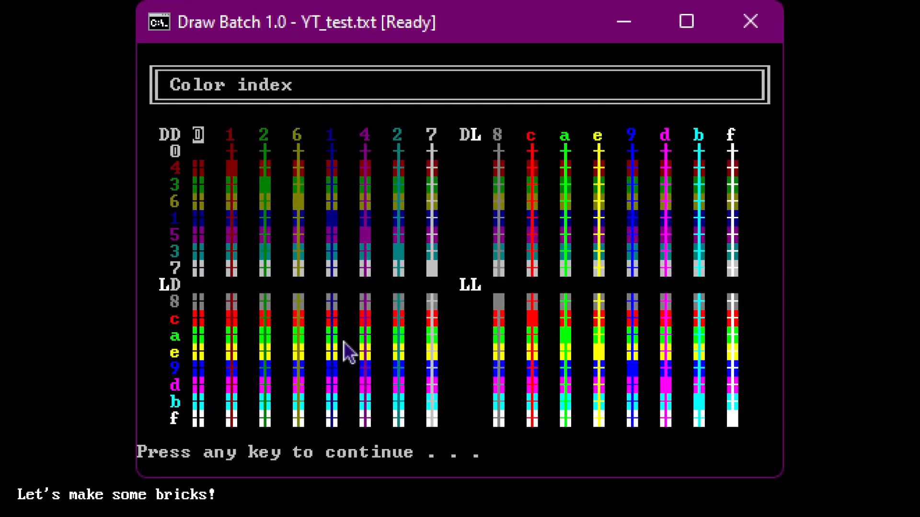
key(space)
key(Left)
key(Left)
key(Left)
key(Up)
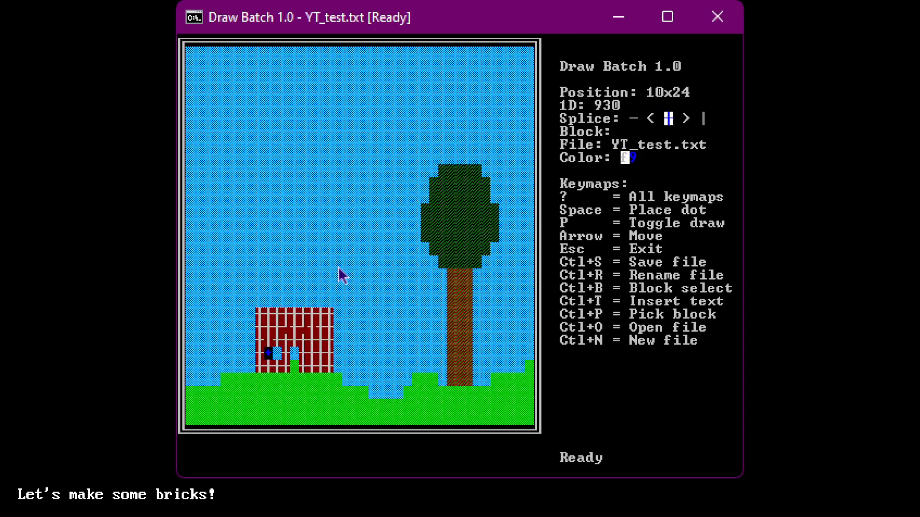
key(f)
Place two pairs of blue cross blocks as windows in the brick wall, at columns 10–11 and 15–16
key(space)
key(Right)
key(space)
key(Right)
key(Right)
key(Right)
key(Right)
key(space)
key(Right)
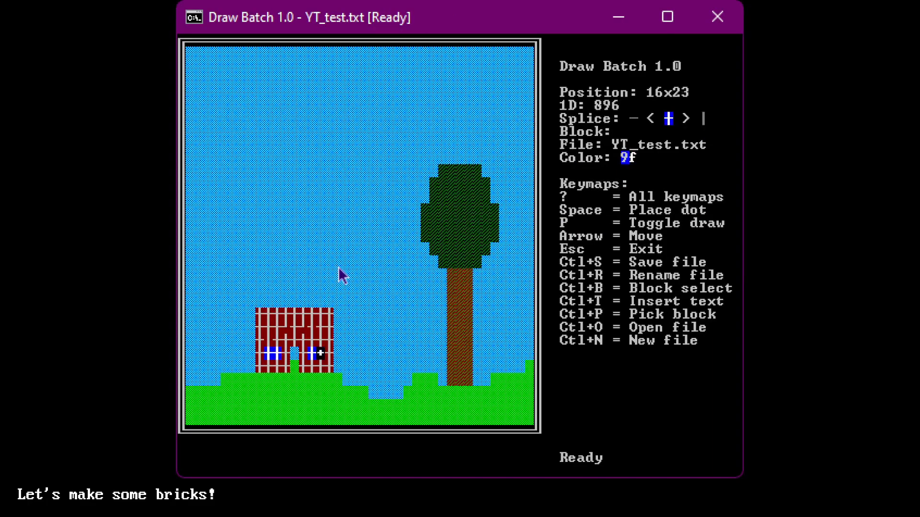
key(space)
Repaint both wall windows in color 98 and move the cursor to the doorway at column 13, row 25
key(Left)
key(Left)
key(Left)
key(Left)
key(Left)
key(Left)
key(Down)
key(Right)
key(Right)
key(Right)
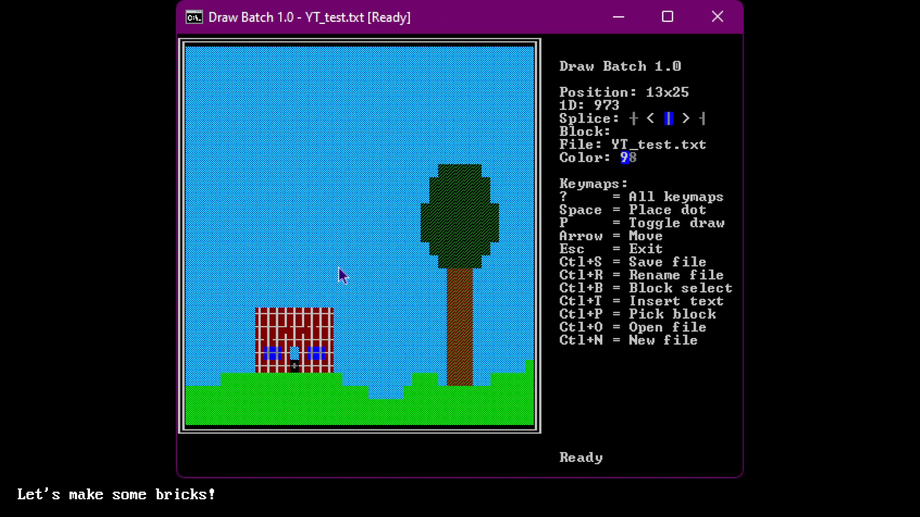
Take the block from the tree trunk at column 31, row 25, and fill the house's doorway at column 13, rows 24–25, in color 24
key(Right)
key(Right)
key(Right)
key(Right)
key(Right)
key(Right)
key(Right)
key(Right)
key(Right)
key(Right)
key(Right)
key(Right)
key(Right)
key(Right)
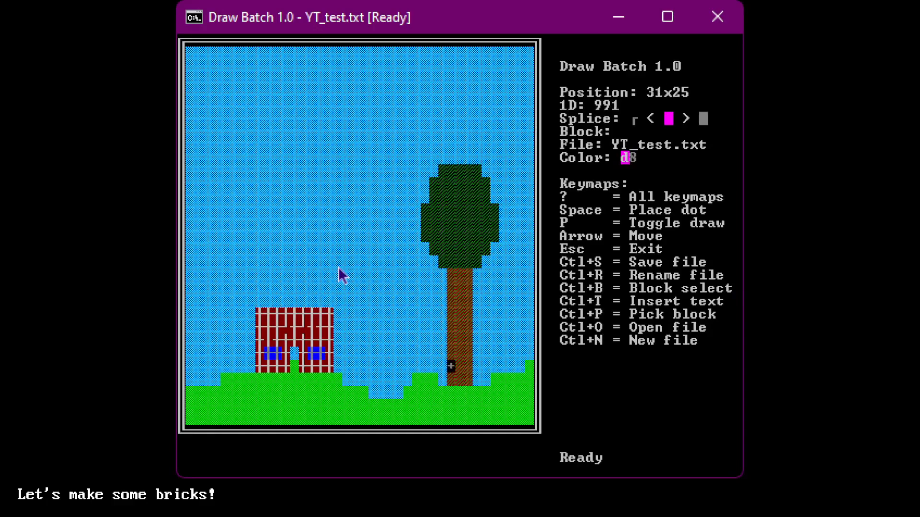
key(Left)
key(Left)
key(Left)
key(Left)
key(Left)
key(Left)
key(Left)
key(Left)
key(Left)
key(Left)
key(Left)
key(Left)
key(Left)
key(Left)
key(Left)
key(Left)
key(Left)
key(Left)
key(space)
key(Up)
key(space)
Set the color to 47 and draw the roof's lowest row along row 20 from column 18 to column 8
key(Right)
key(Right)
key(Right)
key(Right)
key(Up)
key(Up)
key(Up)
key(Up)
key(Right)
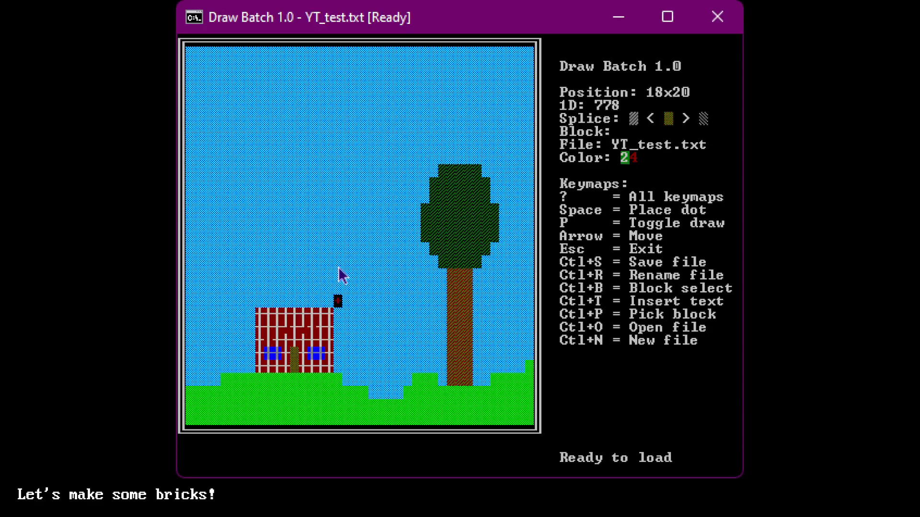
key(i)
key(space)
key(4)
key(6)
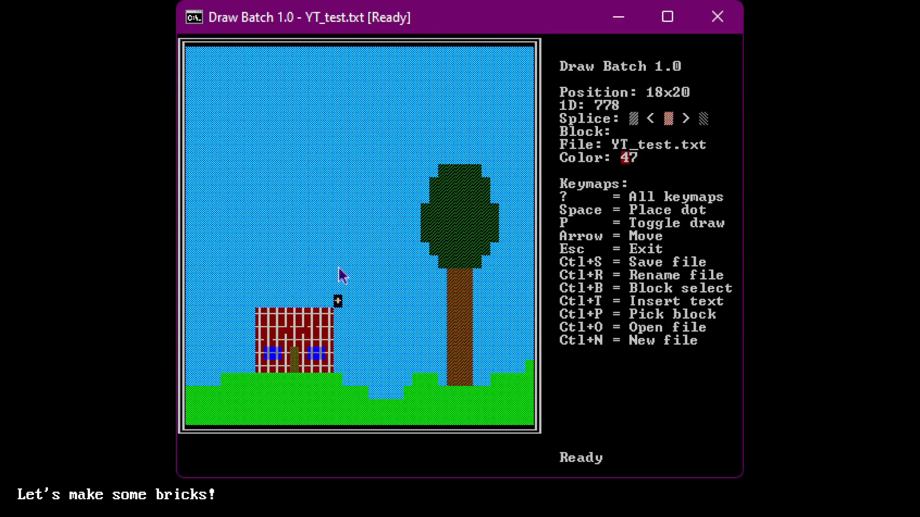
key(4)
key(7)
key(p)
key(Left)
key(Left)
key(Left)
key(Left)
key(Left)
key(Left)
key(Left)
key(Left)
key(Left)
Draw the second roof row along row 19 across the width of the house
key(Up)
key(Right)
key(Right)
key(Right)
key(Right)
key(Right)
key(Right)
key(Right)
key(Right)
key(Right)
Draw the top roof row along row 18 above the second row, ending draw mode when it is complete
key(Up)
key(Left)
key(Left)
key(Left)
key(Left)
key(Left)
key(Left)
key(Left)
key(Left)
key(Right)
key(Right)
key(Right)
key(Right)
key(Right)
key(Right)
key(Right)
key(Right)
key(p)
Pick the sky block beside the roof and repaint the excess cells at the roof's edge to taper its upper rows
key(Right)
key(ctrl+p)
key(Left)
key(space)
key(Left)
key(space)
key(Right)
key(Right)
key(Down)
key(Down)
key(Up)
key(Left)
key(space)
Pick the brick block at column 17, row 24 and build a chimney on the roof at column 15, rows 18 to 16
key(Left)
key(Down)
key(Down)
key(Down)
key(Down)
key(Down)
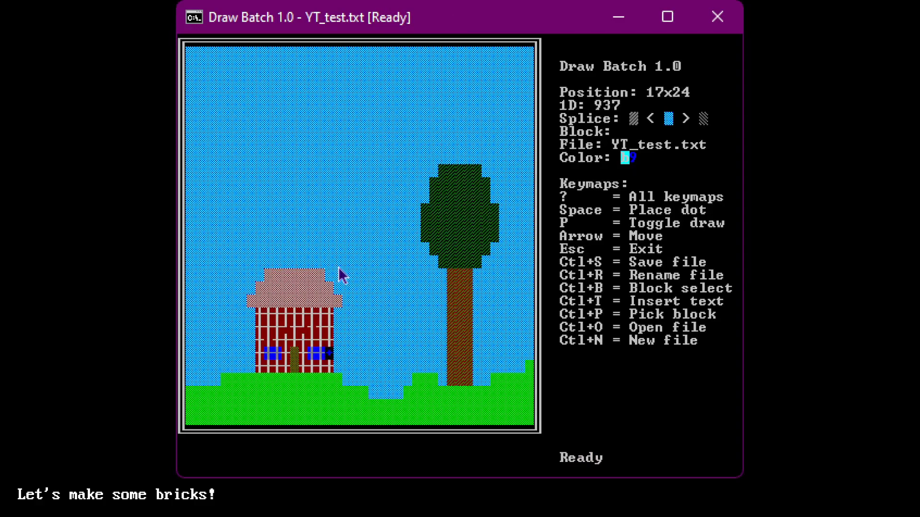
key(ctrl+p)
key(Up)
key(Up)
key(Up)
key(Up)
key(Up)
key(Left)
key(space)
key(Up)
key(space)
key(Up)
key(space)
key(Right)
key(Right)
key(Right)
key(Right)
key(Down)
key(Down)
key(Down)
key(Down)
key(Down)
key(Down)
key(Up)
key(Up)
key(Up)
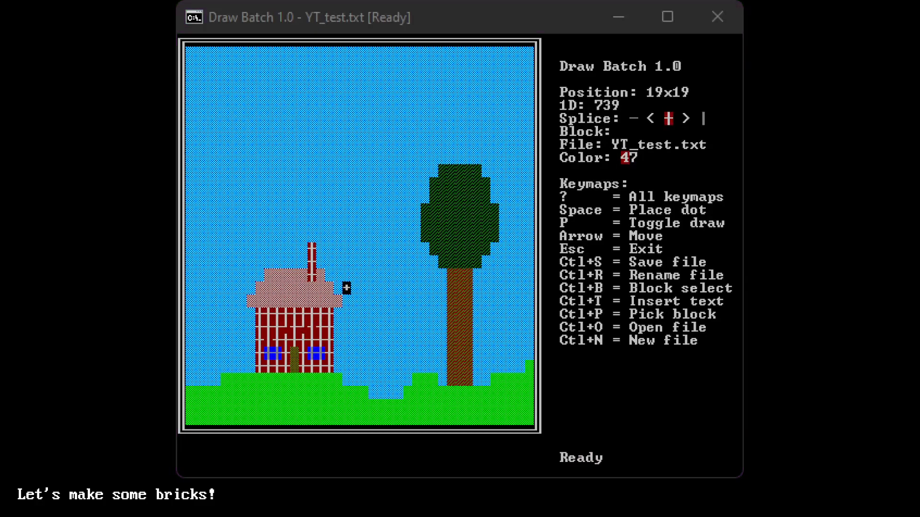
Move to open sky above the house at 8x13 and switch the brush to the shaded cloud block in color bf
click(521, 422)
key(Up)
key(Up)
key(Up)
key(Up)
key(Left)
key(Left)
key(Left)
key(Left)
key(Left)
key(Left)
key(Left)
key(Left)
key(Left)
key(Left)
key(Left)
key(Up)
key(Up)
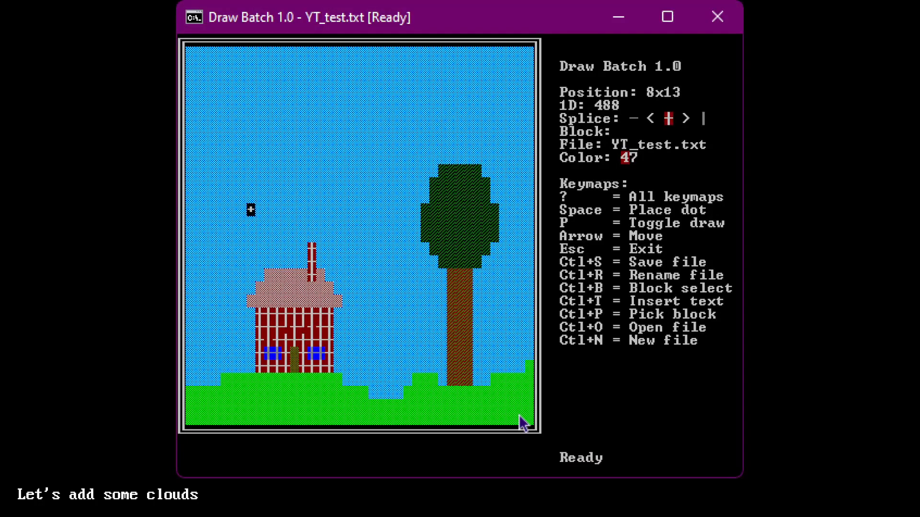
key(ctrl+p)
Draw the base of the first cloud along row 11 from column 5 to column 11
key(Up)
key(Up)
key(Left)
key(Left)
key(Left)
key(p)
key(Right)
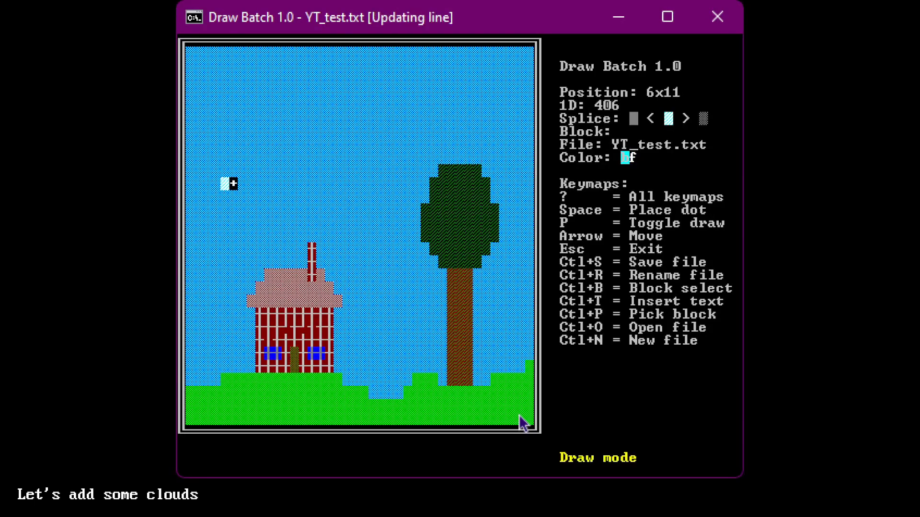
key(Right)
key(Right)
key(Right)
key(Right)
key(Right)
Add the first cloud's upper row on row 10 from column 10 back to column 6, ending draw mode
key(Left)
key(Up)
key(Left)
key(Left)
key(Left)
key(Left)
key(p)
Draw the base of a second cloud above the chimney along row 8 from column 14 to column 20
key(Up)
key(Up)
key(Right)
key(Right)
key(Right)
key(Right)
key(Right)
key(Right)
key(Right)
key(Right)
key(p)
key(Right)
key(Right)
key(Right)
key(Right)
key(Right)
key(Right)
Add the second cloud's upper row on row 7 from column 19 back to column 15, ending draw mode
key(Left)
key(Up)
key(Left)
key(Left)
key(Left)
key(Left)
key(p)
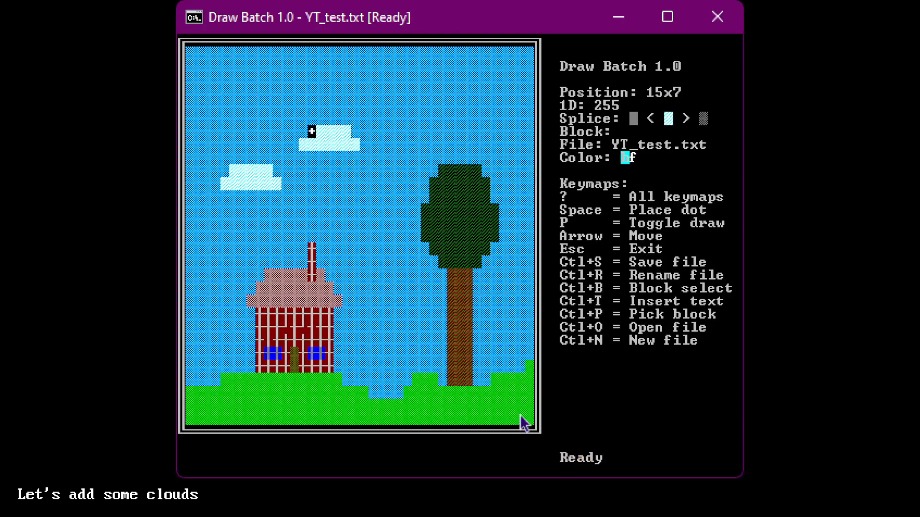
Draw the base of a third cloud between the house and tree along row 14 from column 18 to column 23
key(Up)
key(Left)
key(p)
key(Right)
key(Right)
key(Right)
key(Right)
key(Right)
Add the third cloud's upper row on row 13 from column 22 back to column 19, ending draw mode
key(Left)
key(Up)
key(Left)
key(Left)
key(Left)
key(p)
Draw the upper row of a fourth cloud above the tree on row 5, from column 31 back to column 29
key(Up)
key(Up)
key(Up)
key(Up)
key(Up)
key(Right)
key(Right)
key(Right)
key(Right)
key(Right)
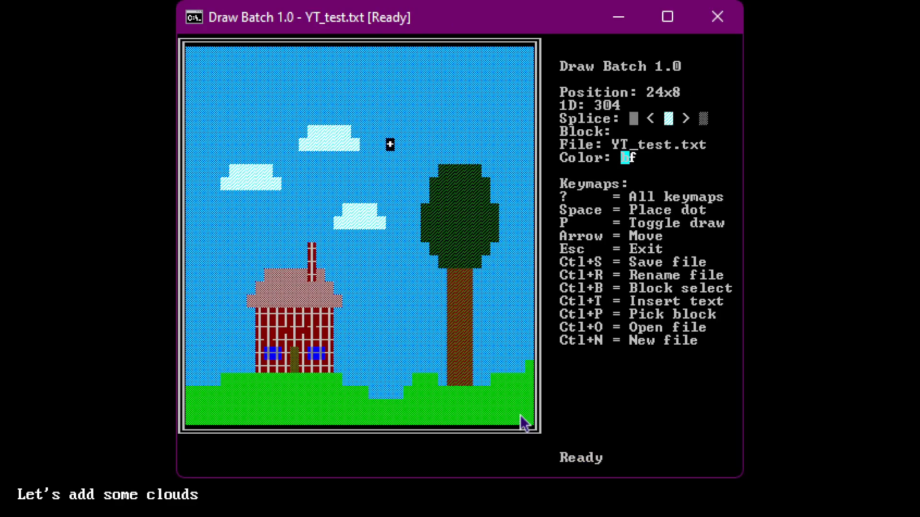
key(Right)
key(Right)
key(Right)
key(Right)
key(Right)
key(Right)
key(Up)
key(Up)
key(Right)
key(Up)
key(p)
key(Left)
key(Left)
Add the fourth cloud's base along row 6 across columns 28 to 32, ending draw mode
key(Down)
key(Left)
key(Right)
key(Right)
key(Right)
key(Right)
key(p)
Draw a small three-cell cloud beside the treetop on row 10, columns 37 to 39
key(Right)
key(Right)
key(Right)
key(Right)
key(Down)
key(p)
key(Left)
key(Left)
key(p)
Draw another three-cell cloud just above the treetop on row 8, columns 33 to 35
key(Left)
key(Up)
key(Left)
key(Up)
key(p)
key(Left)
key(Left)
key(p)
Draw the base of a new cloud in the sky's upper-left corner, along row 4 from column 8 back to column 2
key(Left)
key(Left)
key(Left)
key(Left)
key(Left)
key(Left)
key(Left)
key(Left)
key(Left)
key(Left)
key(Left)
key(Left)
key(Left)
key(Up)
key(p)
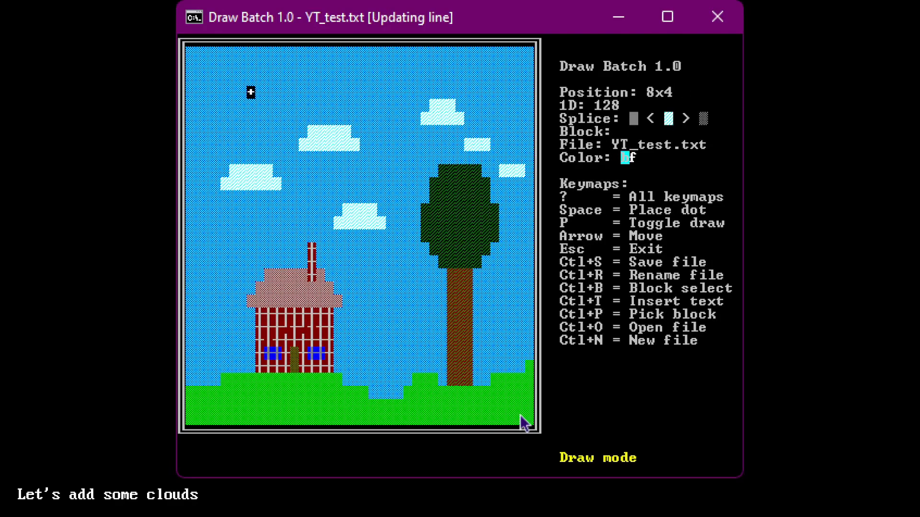
key(Left)
key(Left)
key(Left)
key(Left)
key(Left)
key(Left)
Stack the corner cloud's upper layers on row 3, columns 3 to 7, and row 2, columns 4 to 6, ending draw mode
key(Right)
key(Up)
key(Right)
key(Right)
key(Right)
key(Right)
key(Left)
key(Up)
key(Left)
key(Left)
key(p)
Draw the base of another cloud beside the house's roof, along row 18 from column 7 back to column 2
key(Down)
key(Down)
key(Down)
key(Down)
key(Down)
key(Down)
key(Down)
key(Down)
key(Down)
key(Down)
key(Down)
key(Down)
key(Down)
key(Down)
key(Down)
key(Down)
key(Right)
key(Right)
key(Right)
key(p)
key(Left)
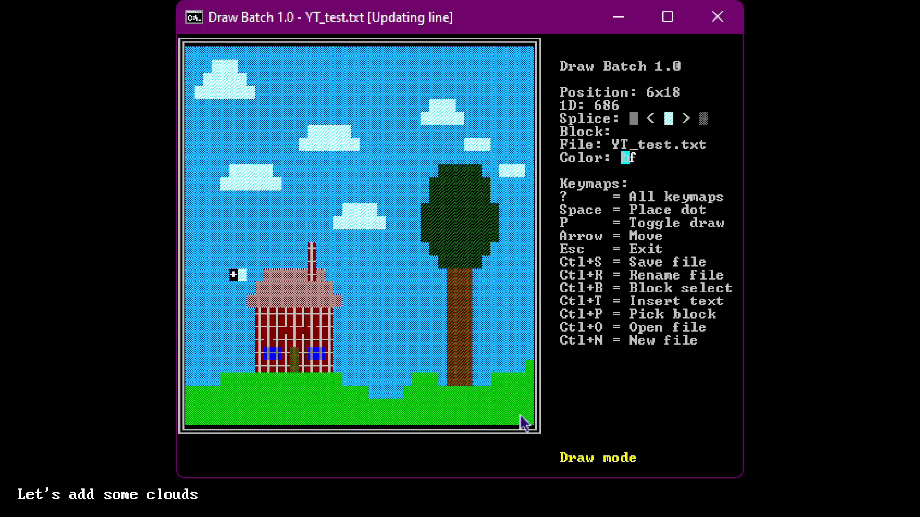
key(Left)
key(Left)
key(Left)
key(Left)
Add the roofside cloud's upper layers on row 17, columns 3 to 6, and row 16, columns 4 to 5, ending draw mode
key(Right)
key(Up)
key(Right)
key(Right)
key(Right)
key(Left)
key(Up)
key(Left)
key(p)
Pick up the dark green hatched block from the tree's foliage as the current drawing block
key(Down)
key(Down)
key(Down)
key(Down)
key(Down)
key(Down)
key(Down)
key(Down)
key(Right)
key(Right)
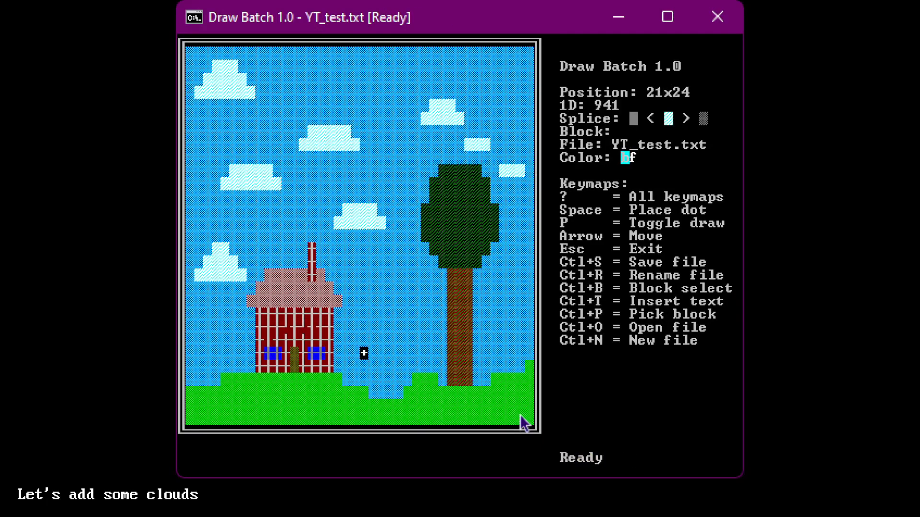
key(Right)
key(Right)
key(Right)
key(Up)
key(Up)
key(Up)
key(Up)
key(Up)
key(Up)
key(Up)
key(Up)
key(Right)
key(ctrl+p)
Draw the base of a bush in the dip of the grass between house and tree, along row 27 from column 25 back to column 22
key(Down)
key(Down)
key(Down)
key(Down)
key(Down)
key(Down)
key(Down)
key(Down)
key(Down)
key(Down)
key(Left)
key(Left)
key(Left)
key(Left)
key(Left)
key(Down)
key(p)
key(Left)
key(Left)
key(p)
Add the bush's upper layer on row 26, columns 23 to 24, ending draw mode
key(Up)
key(Right)
key(p)
key(Left)
key(Down)
key(Left)
key(p)
Draw a bush at the canvas's left edge beside the house, on row 26, columns 1 to 4, with its top on row 25, columns 2 to 3
key(Up)
key(Left)
key(Left)
key(Left)
key(Left)
key(Left)
key(Left)
key(Left)
key(Left)
key(Left)
key(Left)
key(Left)
key(Left)
key(Left)
key(Left)
key(Left)
key(Left)
key(Left)
key(Up)
key(Up)
key(Left)
key(Left)
key(Left)
key(Down)
key(Down)
key(p)
key(Right)
key(Right)
key(Left)
key(Up)
key(Left)
key(Down)
key(Left)
key(p)
Draw an adjoining bush up to the house wall, on row 26, columns 5 to 8, with its top on row 25, columns 6 to 7
key(Right)
key(Right)
key(Right)
key(Right)
key(Right)
key(Up)
key(Down)
key(Left)
key(p)
key(Right)
key(Up)
key(Down)
key(Right)
key(Up)
key(Down)
key(Right)
key(p)
Position the cursor in the sky between the house and the tree at 20x22 and set the color to 9f
key(Up)
key(Right)
key(Right)
key(Right)
key(Right)
key(Right)
key(Right)
key(Right)
key(Right)
key(Right)
key(Right)
key(Right)
key(Down)
key(Right)
key(Right)
key(Right)
key(Right)
key(Up)
key(Up)
key(Up)
key(Up)
key(Up)
key(Left)
key(Left)
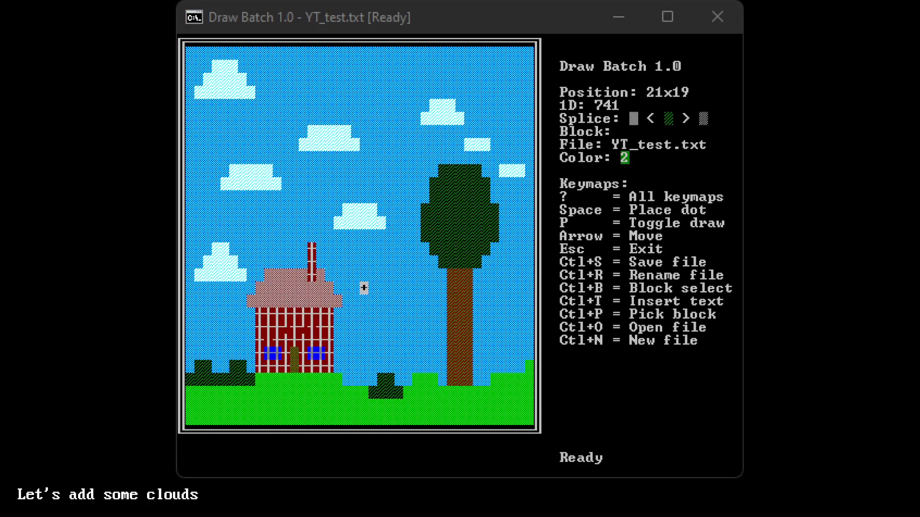
click(543, 281)
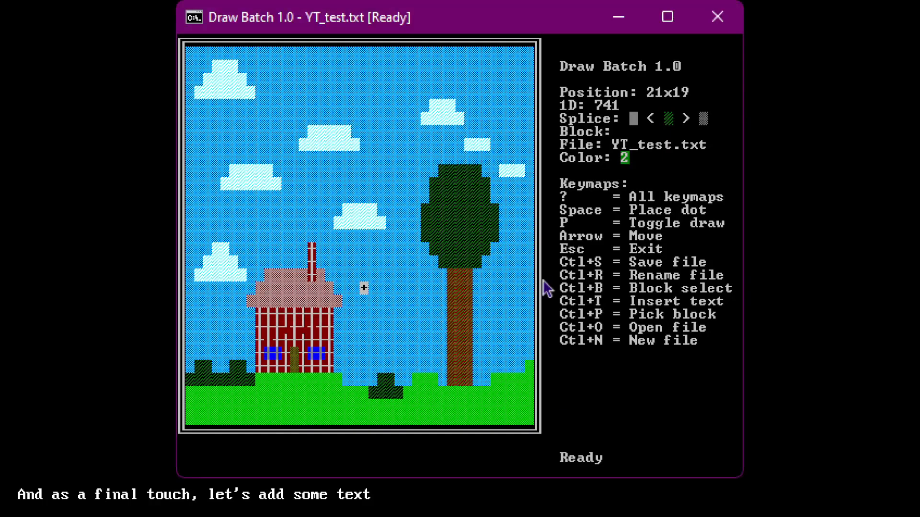
key(Left)
key(Down)
key(Down)
key(Down)
text(cbf)
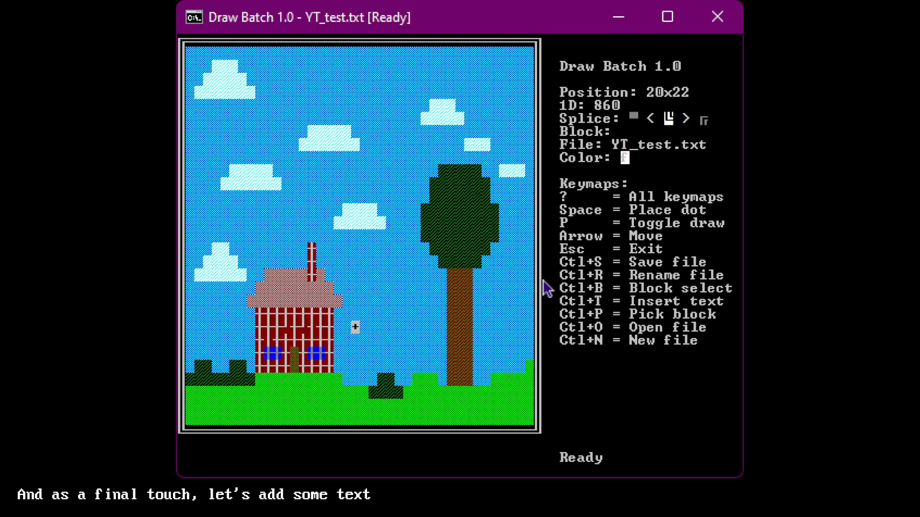
key(f)
Insert the text YouTube on row 21 from column 20 and the text test on row 22 from column 24
key(Up)
key(ctrl+t)
text(YouTube)
key(Return)
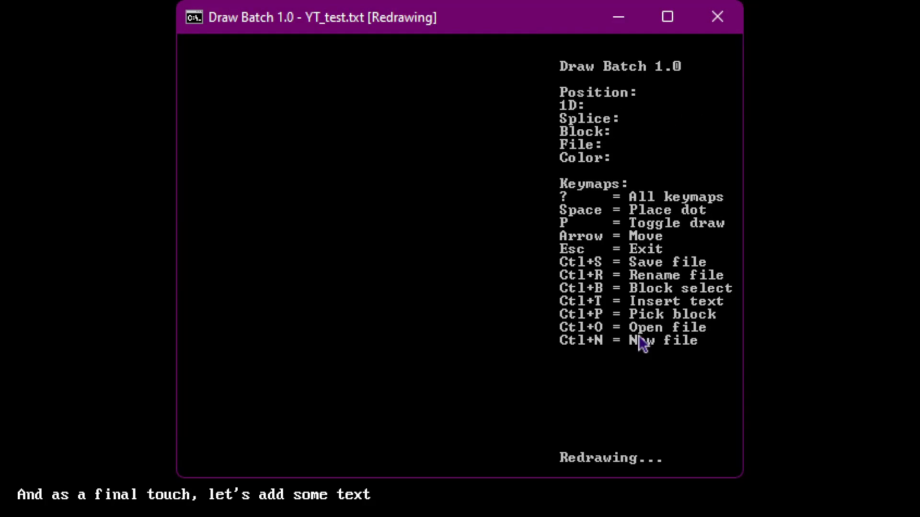
key(Left)
key(Left)
key(Left)
key(Down)
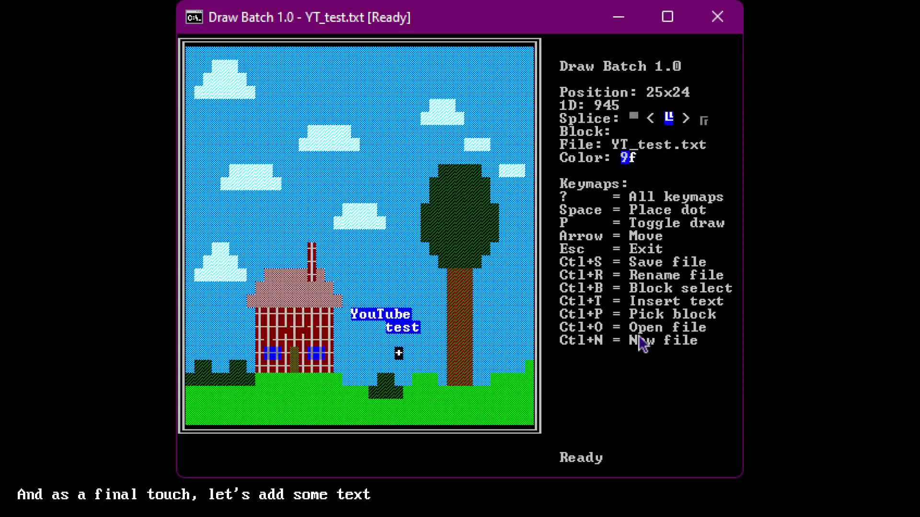
Insert a byline with the author's name on row 24 from column 21, and move the cursor to 30x22
key(Left)
key(Left)
key(Left)
key(ctrl+t)
key(Return)
key(Right)
key(Right)
key(Right)
key(Right)
key(Right)
key(Left)
key(Left)
key(Left)
key(Left)
key(Left)
key(Left)
key(Left)
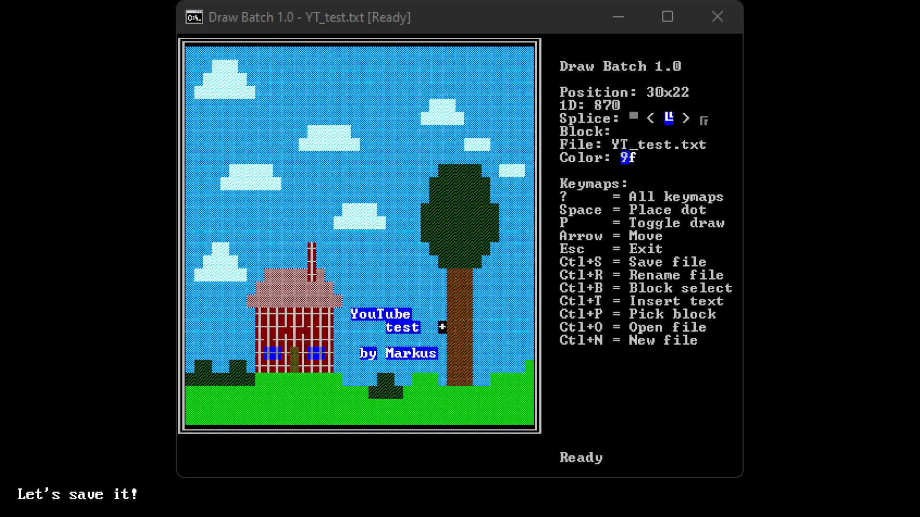
Save the finished landscape drawing to YT_test.txt
key(alt+Tab)
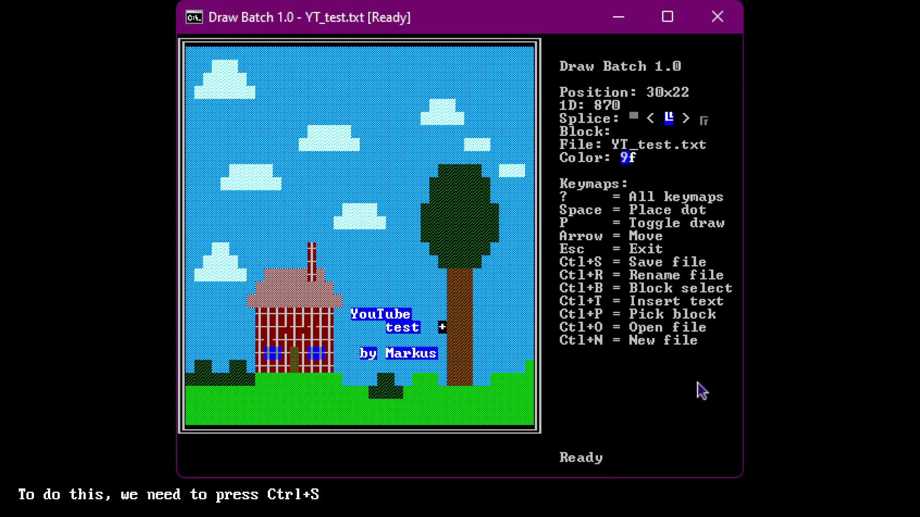
key(ctrl+s)
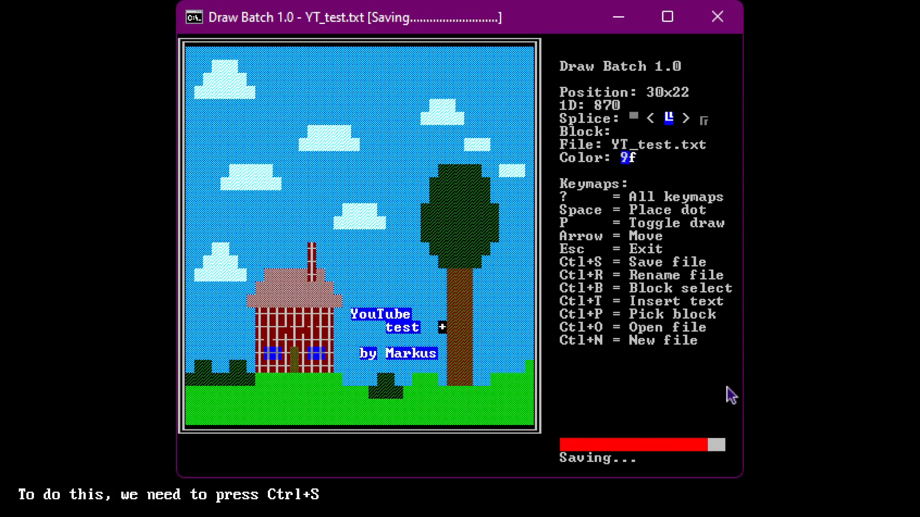
key(alt+Tab)
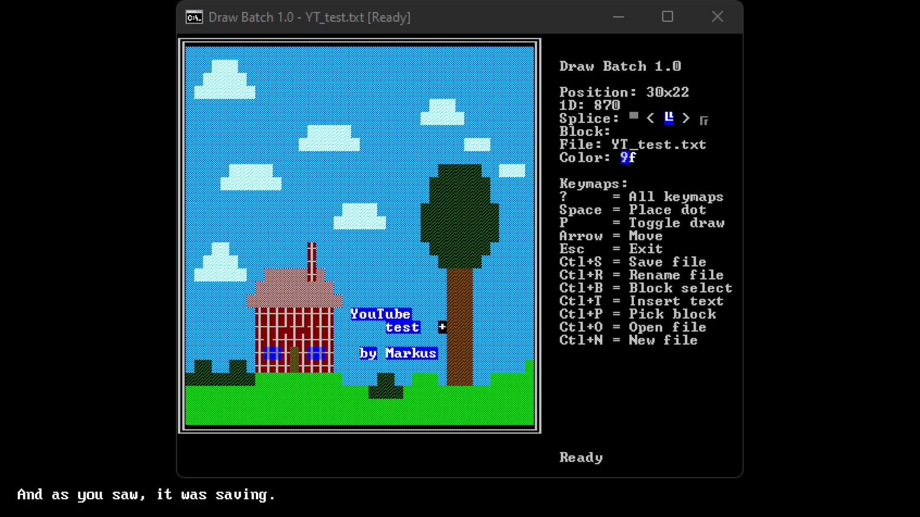
Exit Draw Batch to the command prompt and relaunch it with draw_batch.bat
click(501, 312)
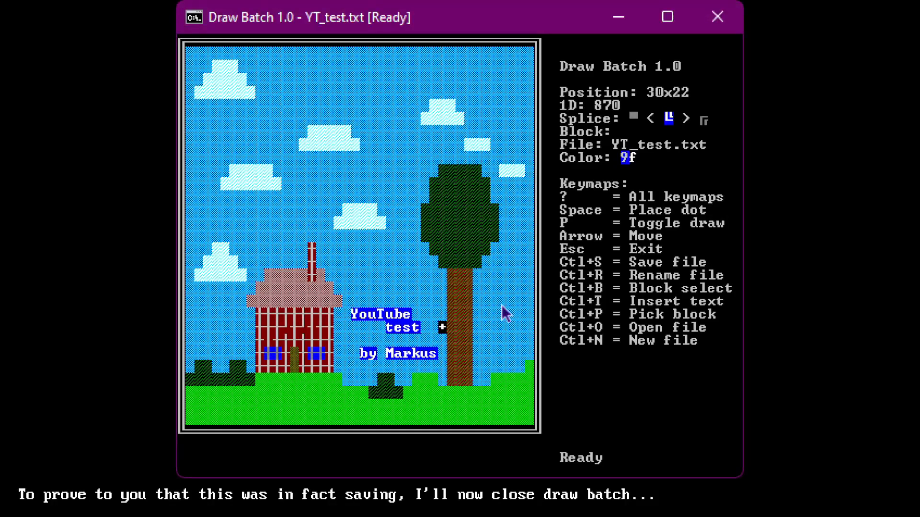
key(Escape)
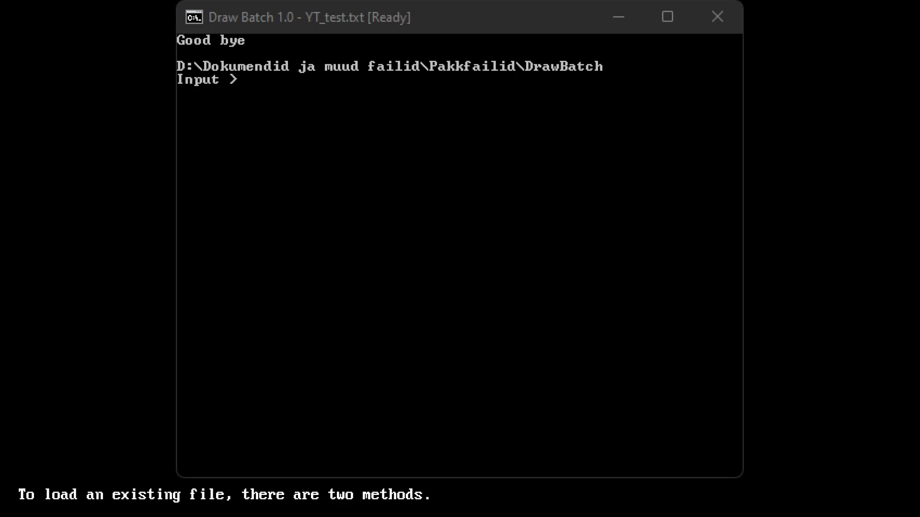
text(draw_batch.bat)
key(Return)
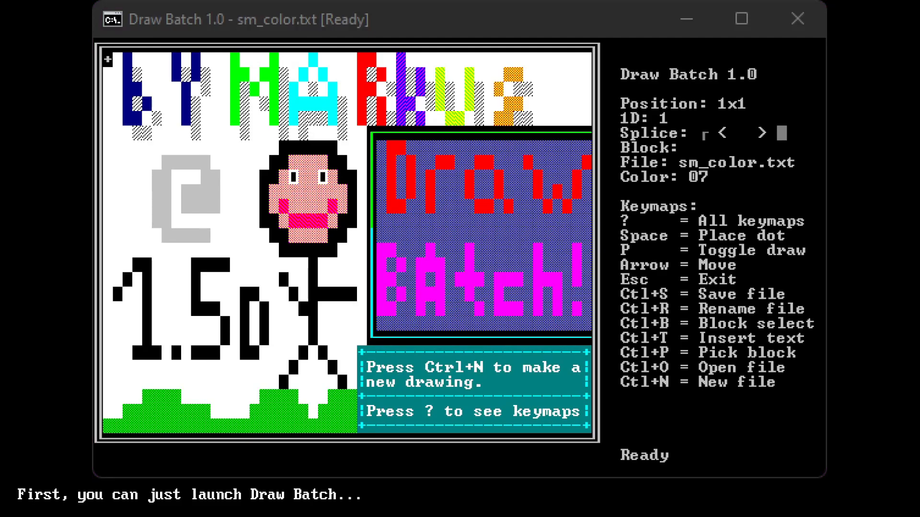
Open the saved drawing YT_test.txt from the list of txt files
click(591, 341)
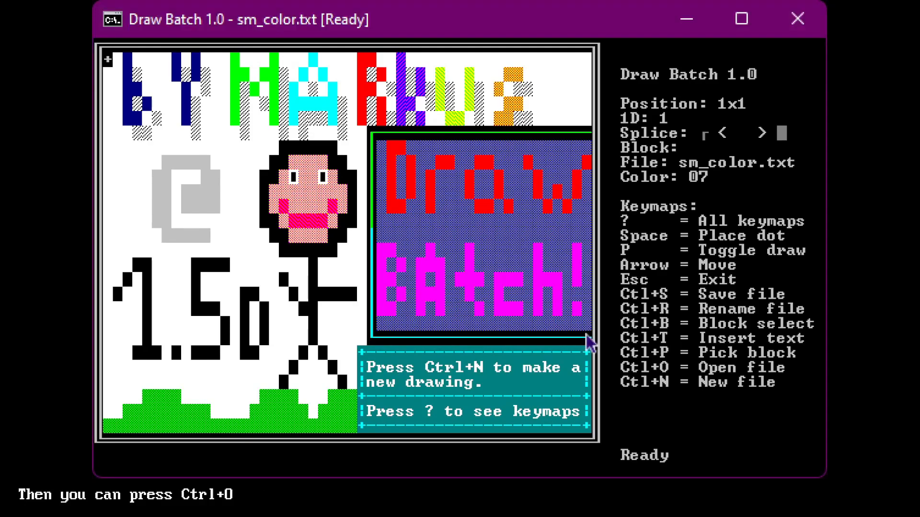
key(ctrl+o)
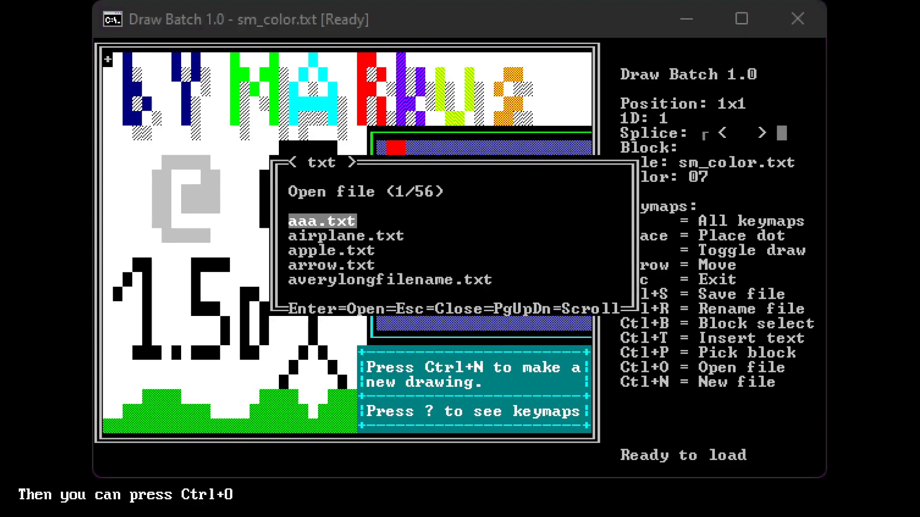
click(735, 390)
key(Down)
key(Down)
key(Down)
key(Down)
key(Down)
key(Down)
key(Down)
key(Down)
key(Down)
key(Down)
key(Down)
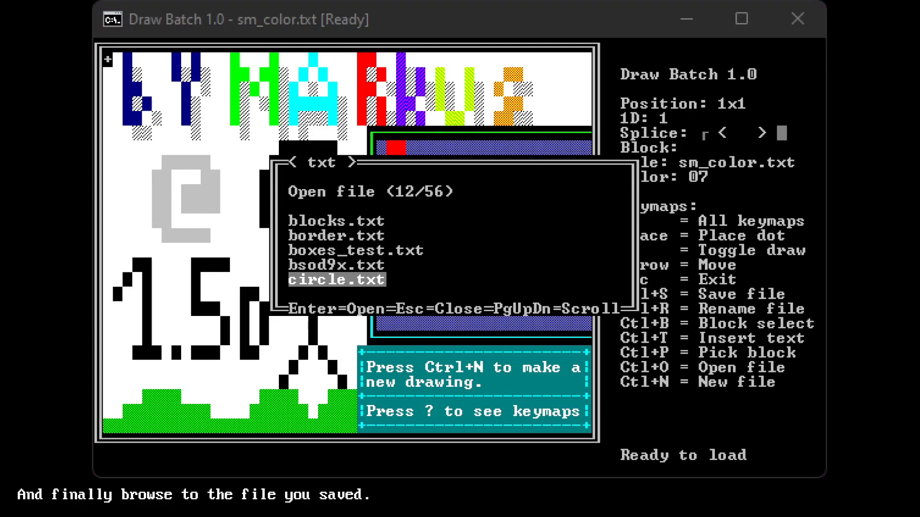
click(488, 369)
key(Page_Down)
key(Page_Down)
key(Page_Down)
key(Page_Down)
key(Page_Down)
key(Page_Down)
key(Page_Down)
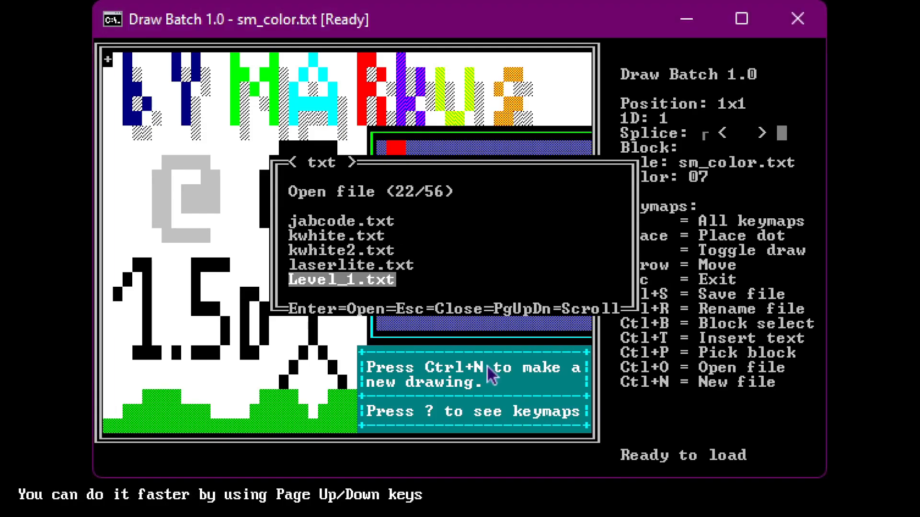
key(Page_Down)
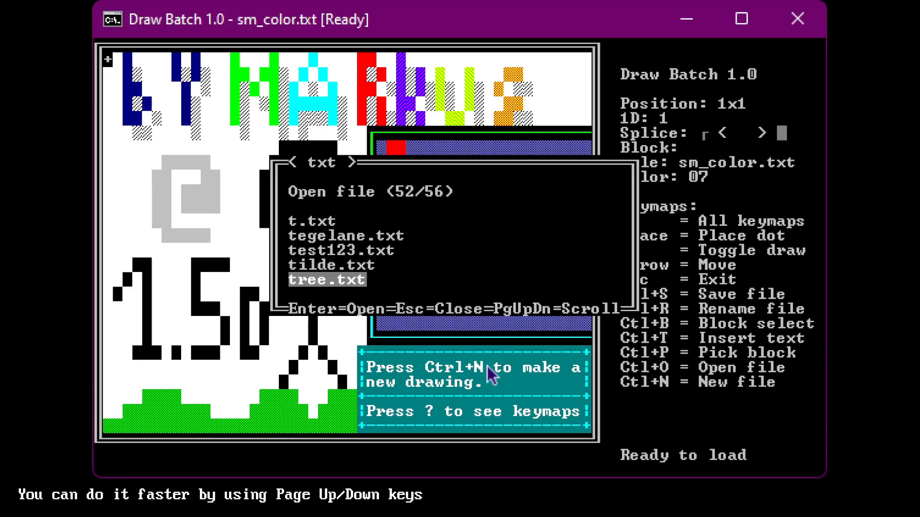
key(Down)
key(Down)
key(Down)
key(Down)
key(Up)
key(Down)
key(Return)
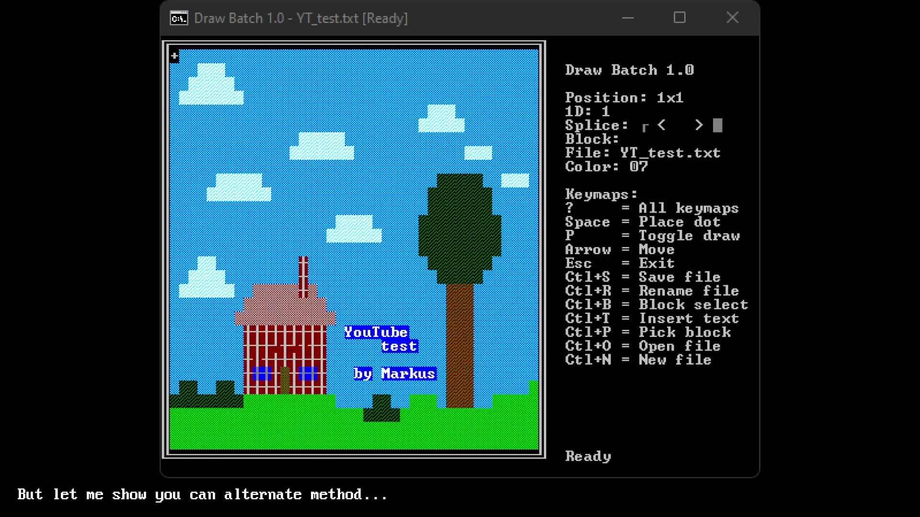
Exit to the command prompt and list the command line switches with draw_batch.bat /?
click(465, 218)
key(Escape)
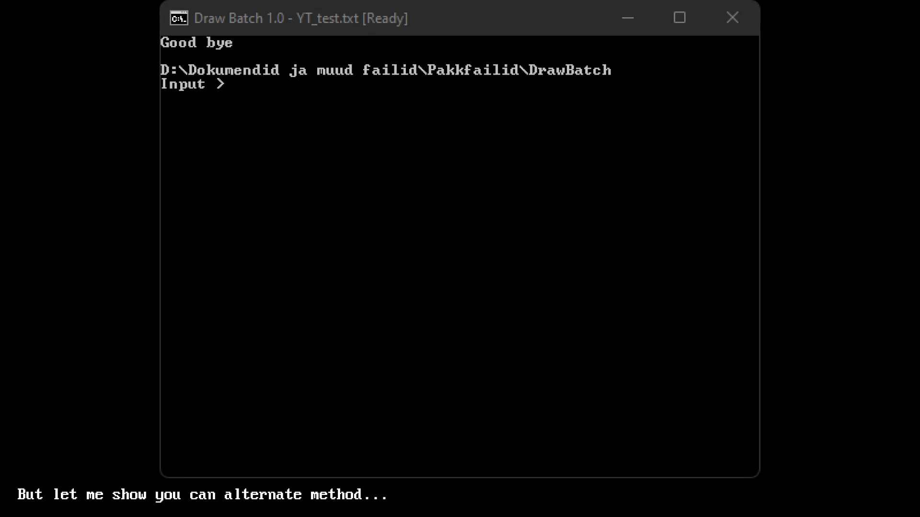
click(514, 326)
text(draw_batch.bat /?)
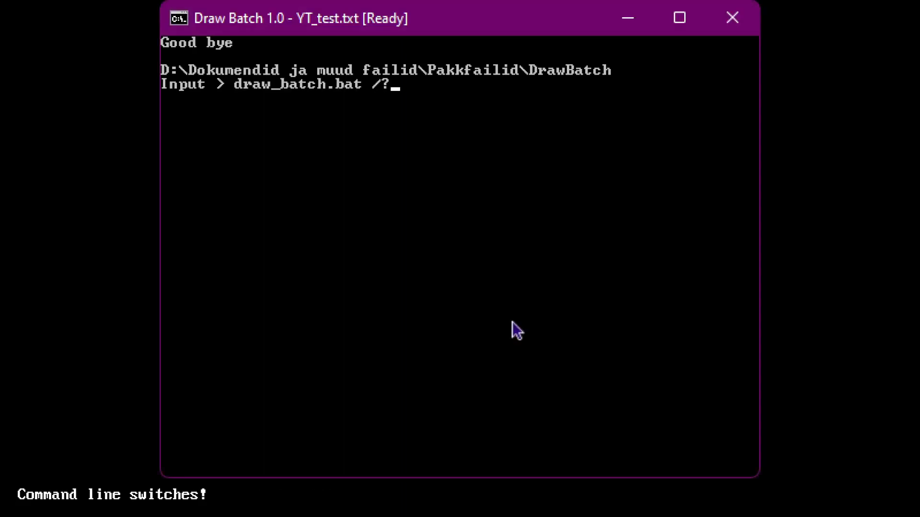
key(Return)
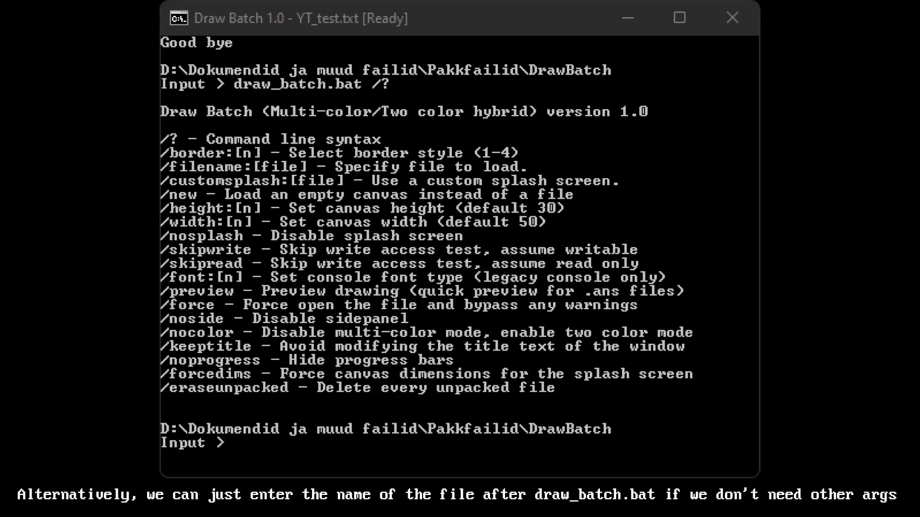
Load the drawing from the command line with draw_batch.bat /filename:YT_test.txt
click(353, 361)
text(draw_batch.bat)
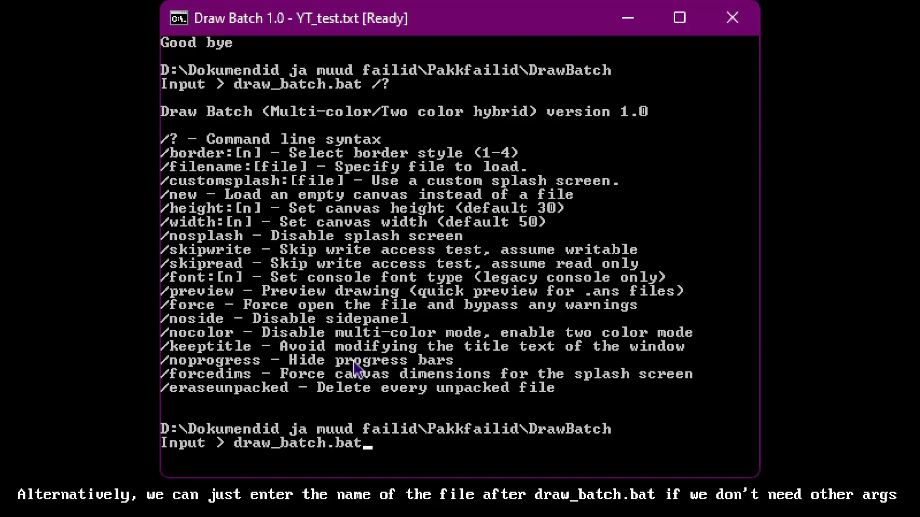
text( /filename:)
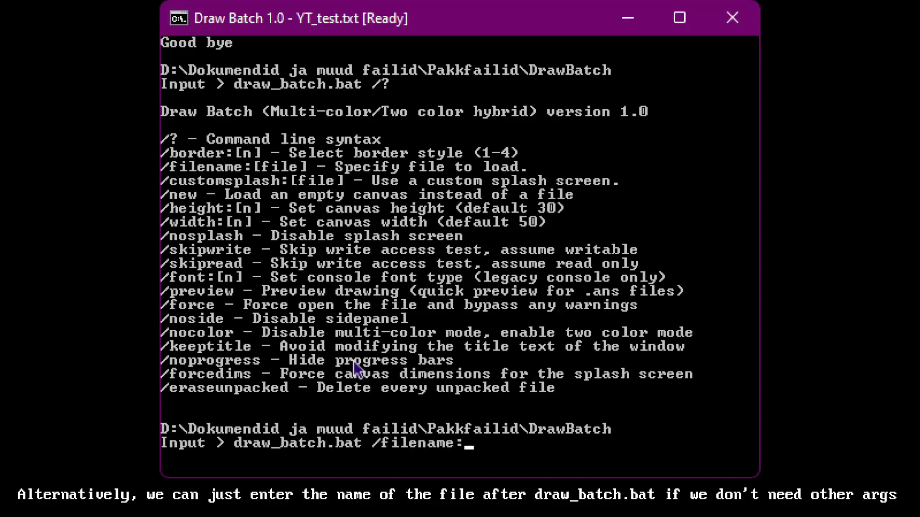
text(YT_test.txt)
key(Return)
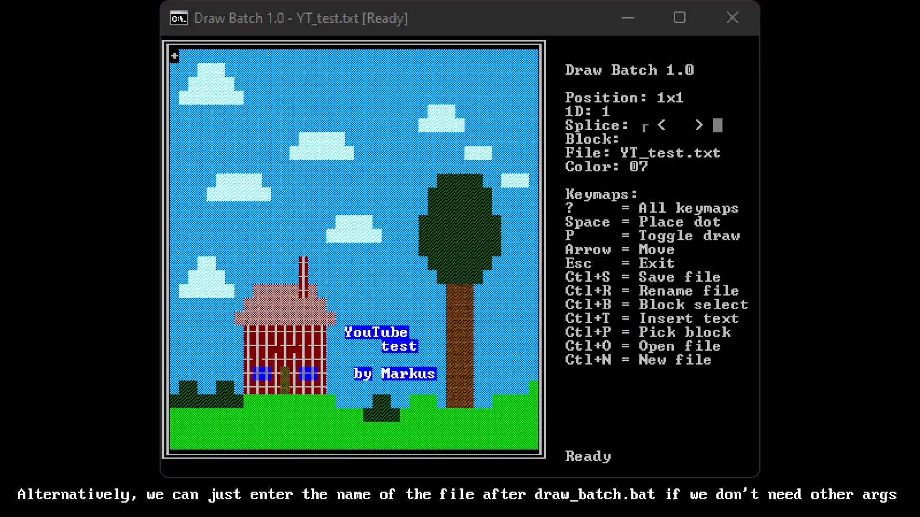
View the program's About screen and return to the drawing
click(538, 346)
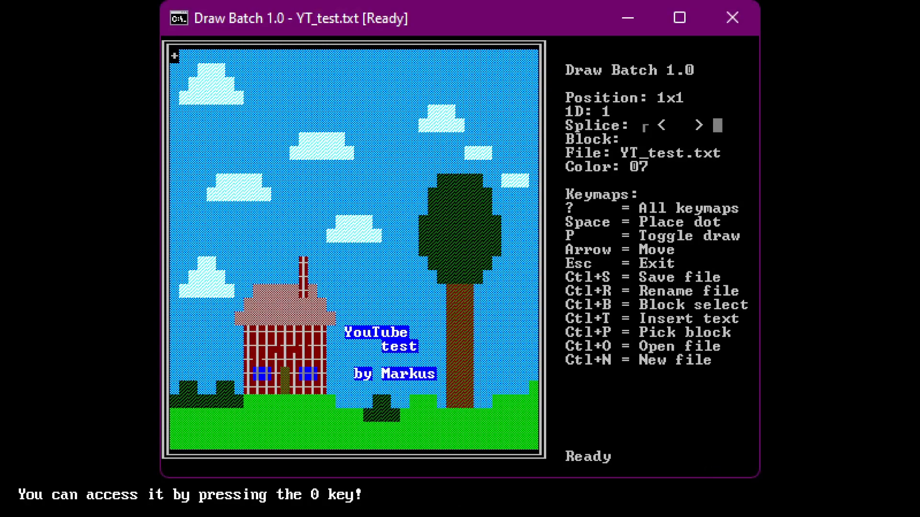
key(0)
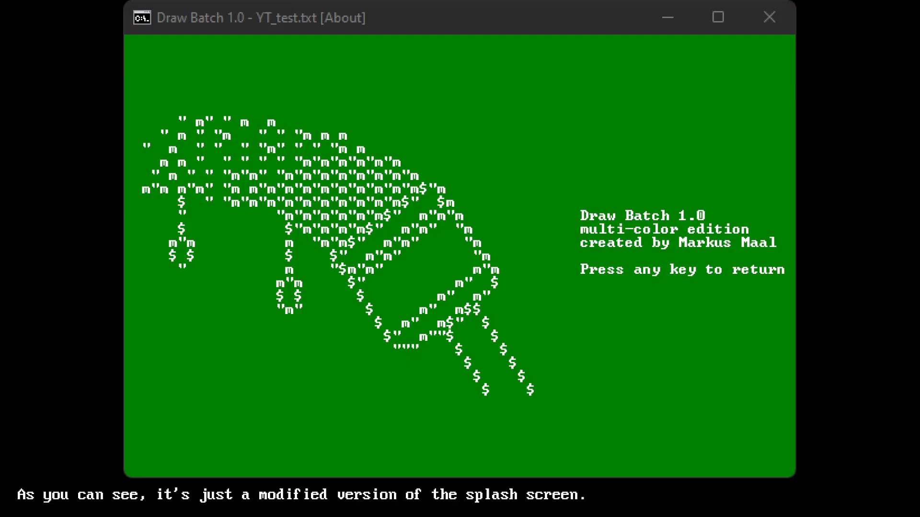
click(542, 369)
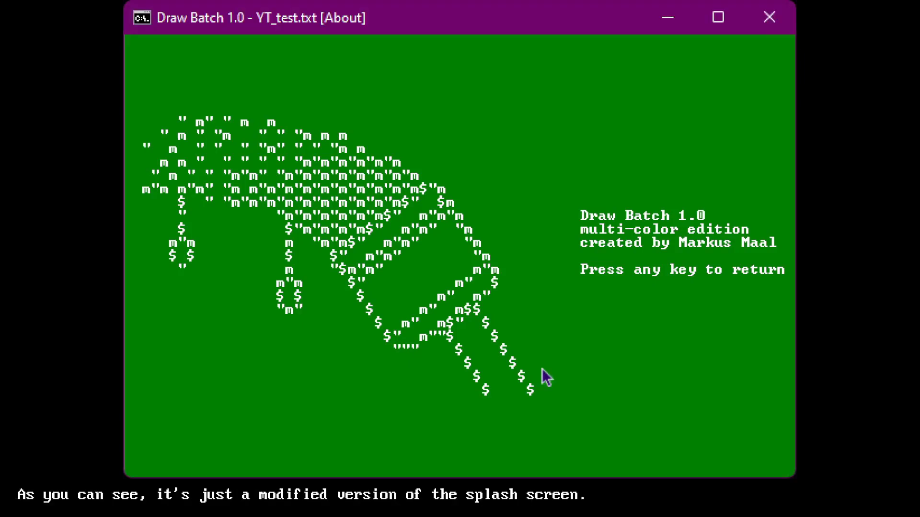
key(Return)
Open the sample drawing arrow.txt from the list of txt files
key(ctrl+o)
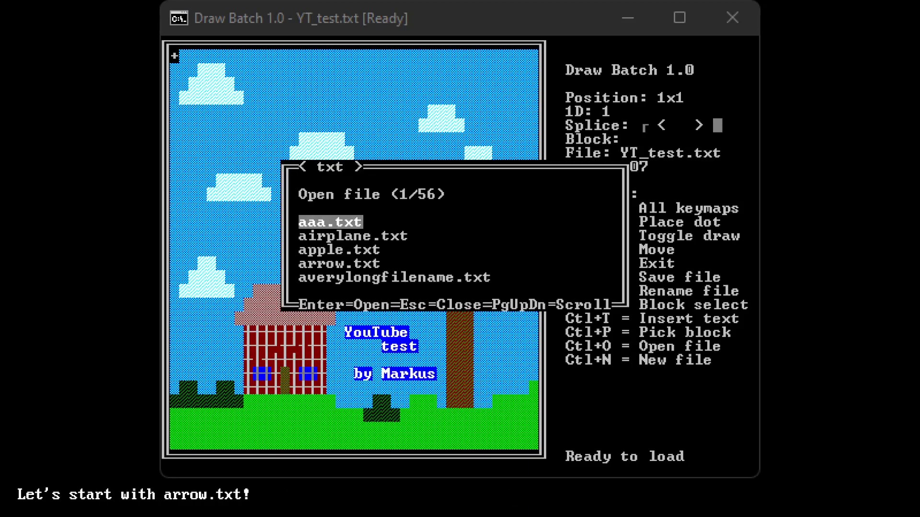
click(523, 415)
key(Down)
key(Down)
key(Down)
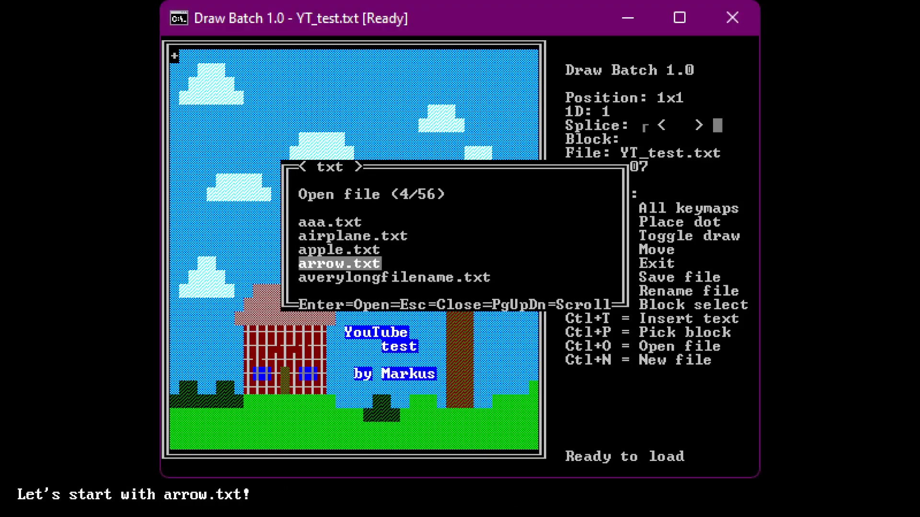
key(Return)
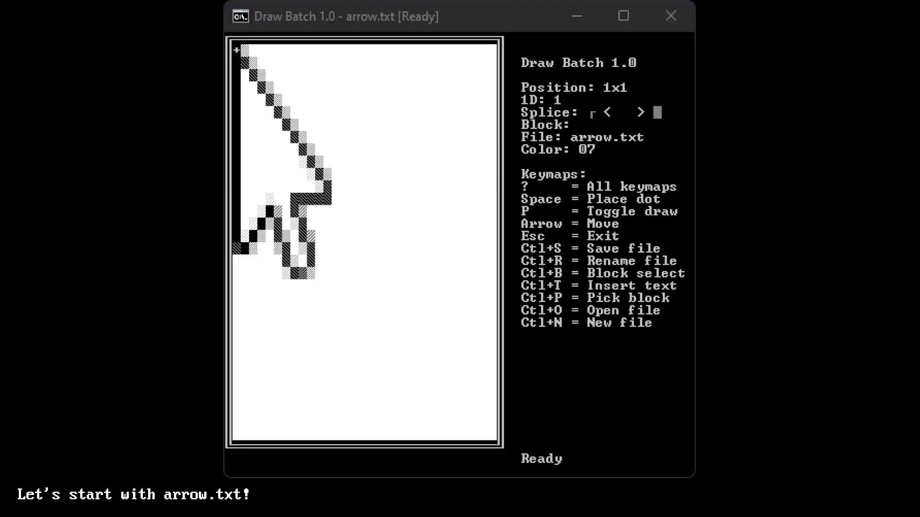
Open the sample drawing start.txt from the list of txt files
click(482, 230)
key(ctrl+o)
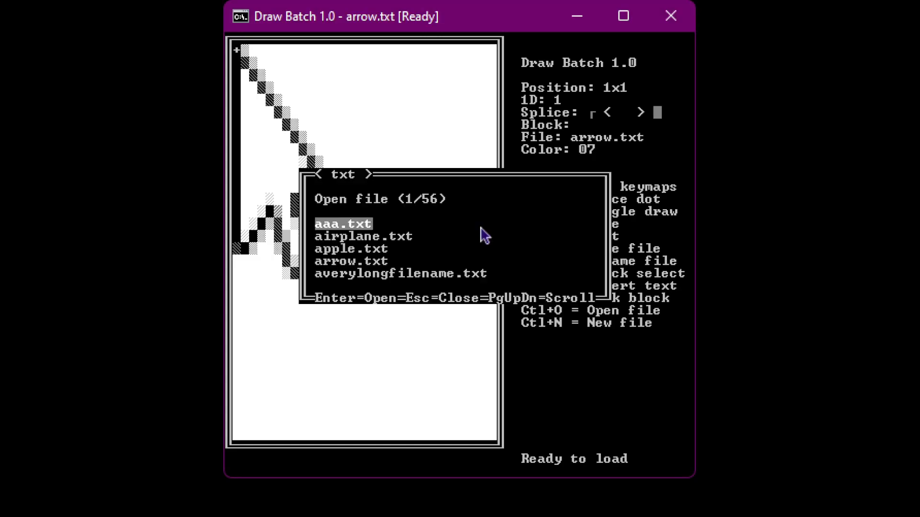
key(Down)
key(Down)
key(Down)
key(Down)
key(Down)
key(Down)
key(Down)
key(Down)
key(Down)
key(Down)
key(Down)
key(Down)
key(Down)
key(Down)
key(Down)
key(Down)
key(Down)
key(Down)
key(Down)
key(Down)
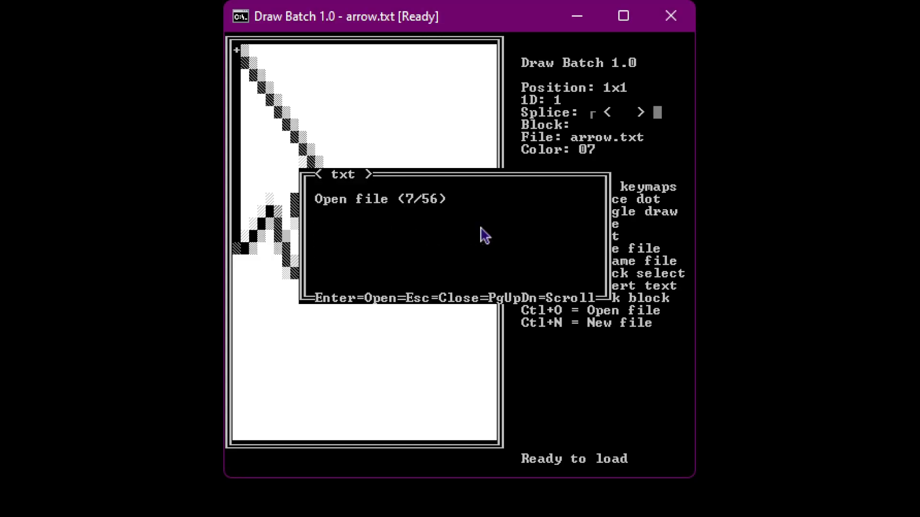
key(Down)
key(Down)
key(Down)
key(Down)
key(Down)
key(Down)
key(Down)
key(Down)
key(Down)
key(Down)
key(Down)
key(Down)
key(Down)
key(Down)
key(Down)
key(Up)
key(Down)
key(Down)
key(Down)
key(Down)
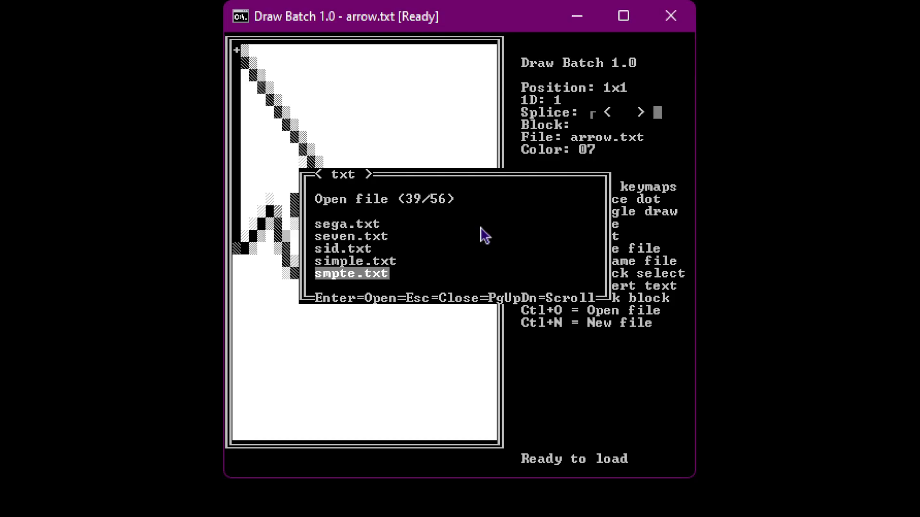
key(Down)
key(Down)
key(Down)
key(Down)
key(Down)
key(Down)
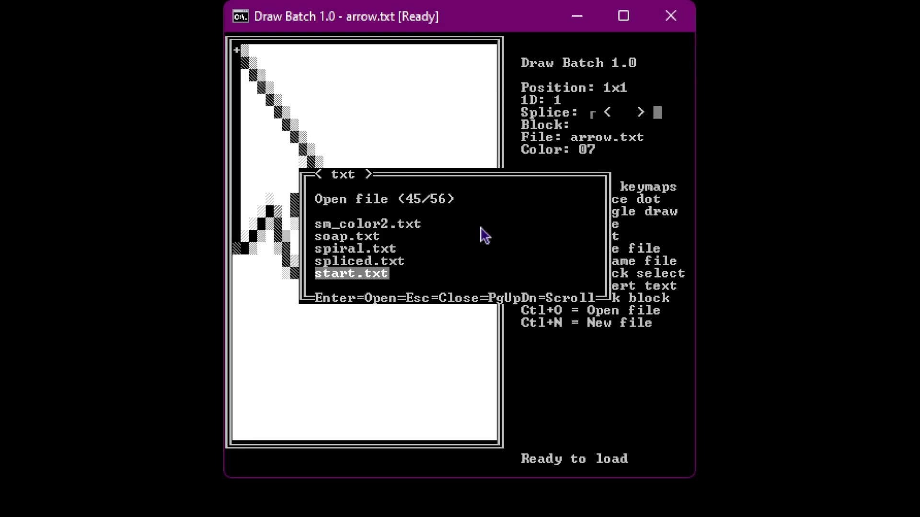
key(Up)
key(Return)
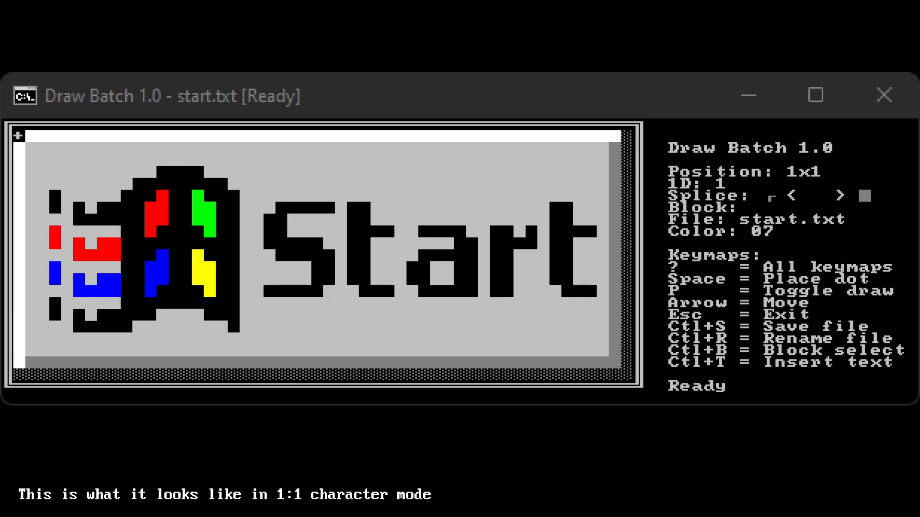
Open the sample drawing laserlite.txt from the list of txt files
click(352, 275)
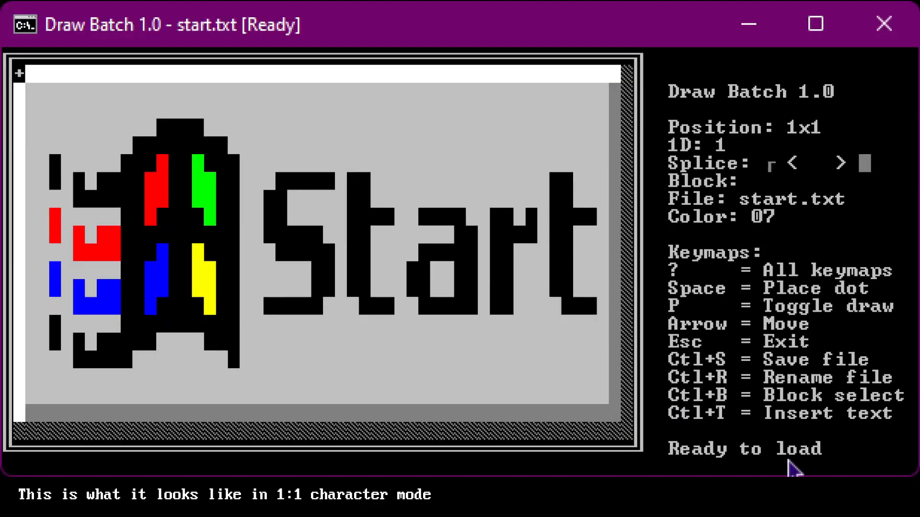
key(Page_Down)
key(Page_Down)
key(Page_Down)
key(Page_Down)
key(Page_Down)
key(Page_Down)
key(Page_Down)
key(Down)
key(Down)
key(Down)
key(Down)
key(Down)
key(Up)
key(Up)
key(Up)
key(Up)
key(Up)
key(Up)
key(Up)
key(Up)
key(Up)
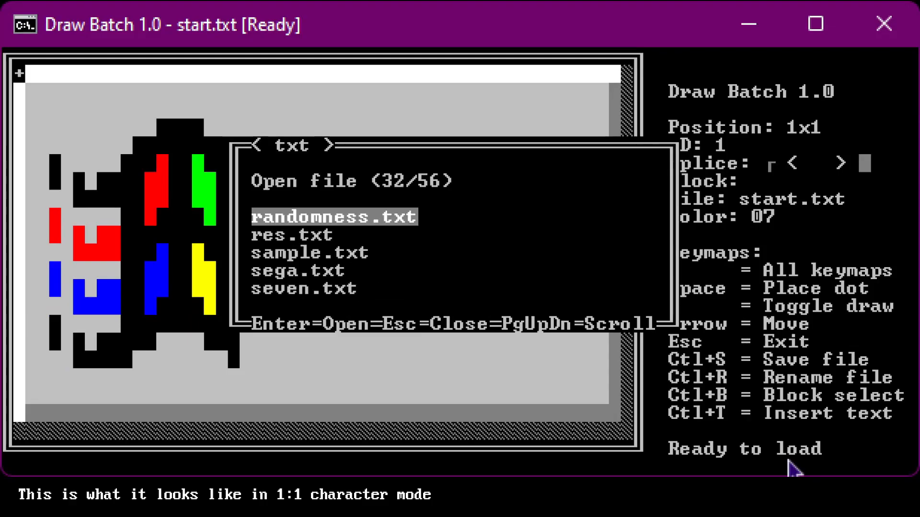
key(Down)
key(Down)
key(Up)
key(Up)
key(Up)
key(Up)
key(Up)
key(Up)
key(Down)
key(Down)
key(Down)
key(Down)
key(Down)
key(Down)
key(Down)
key(Down)
key(Down)
key(Down)
key(Up)
key(Up)
key(Up)
key(Up)
key(Up)
key(Up)
key(Up)
key(Up)
key(Up)
key(Up)
key(Up)
key(Up)
key(Up)
key(Up)
key(Up)
key(Up)
key(Up)
key(Up)
key(Up)
key(Down)
key(Down)
key(Return)
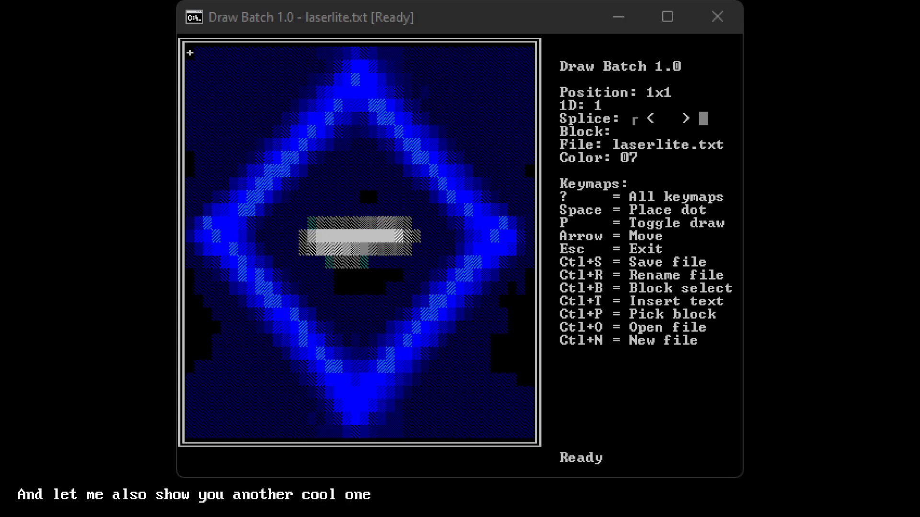
Open the portrait drawing me.txt from the list of txt files
click(567, 192)
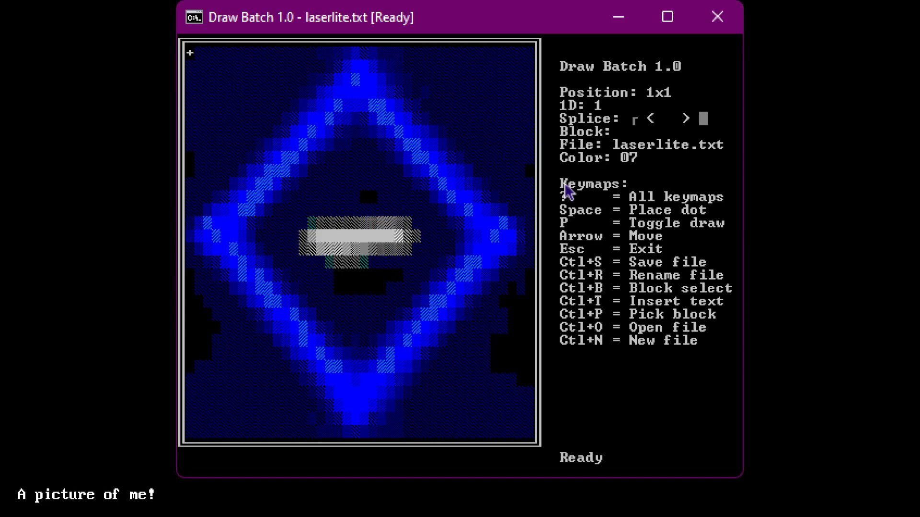
key(ctrl+o)
key(Page_Down)
key(Page_Down)
key(Page_Down)
key(Page_Down)
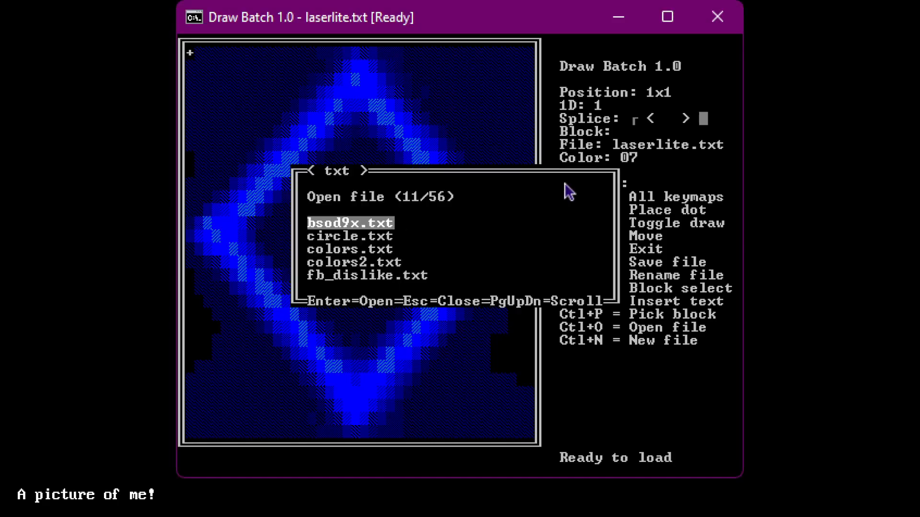
key(Down)
key(Down)
key(Down)
key(Down)
key(Down)
key(Down)
key(Down)
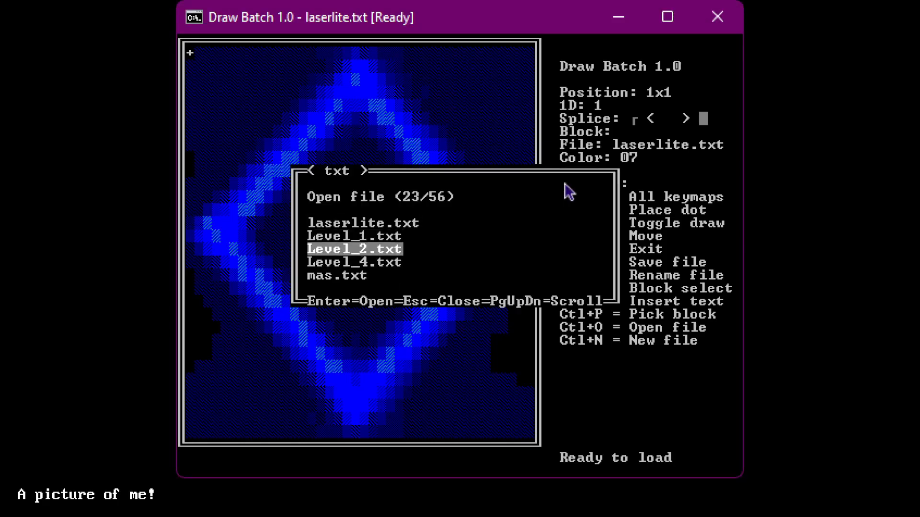
key(Up)
key(Return)
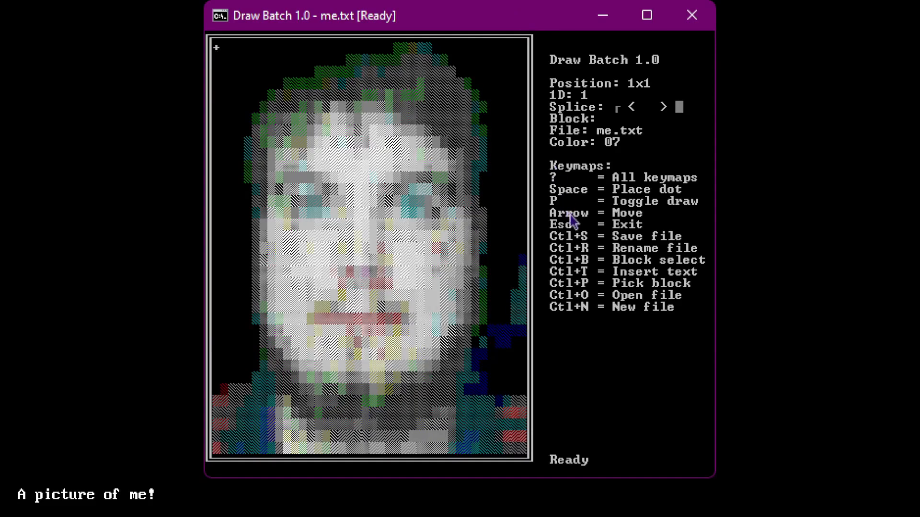
key(alt+Tab)
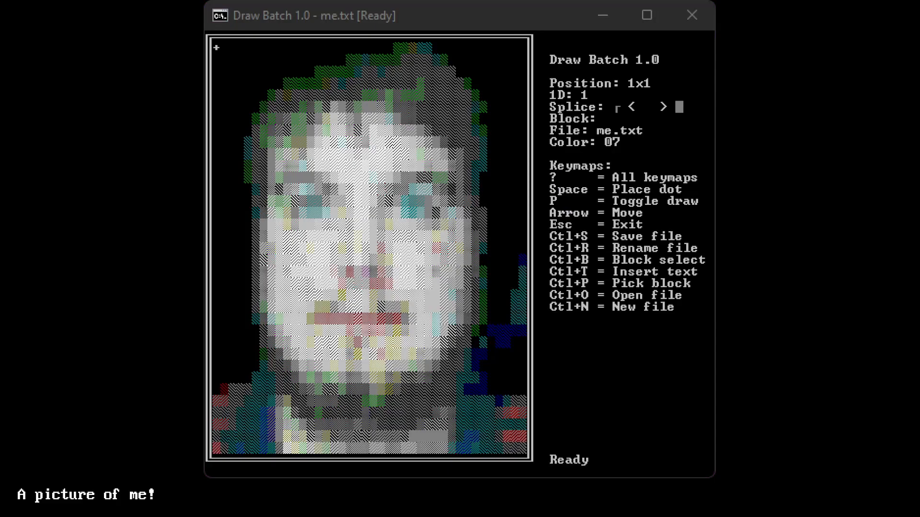
Open the converted background image airplane.txt from the list of txt files
click(374, 164)
key(ctrl+o)
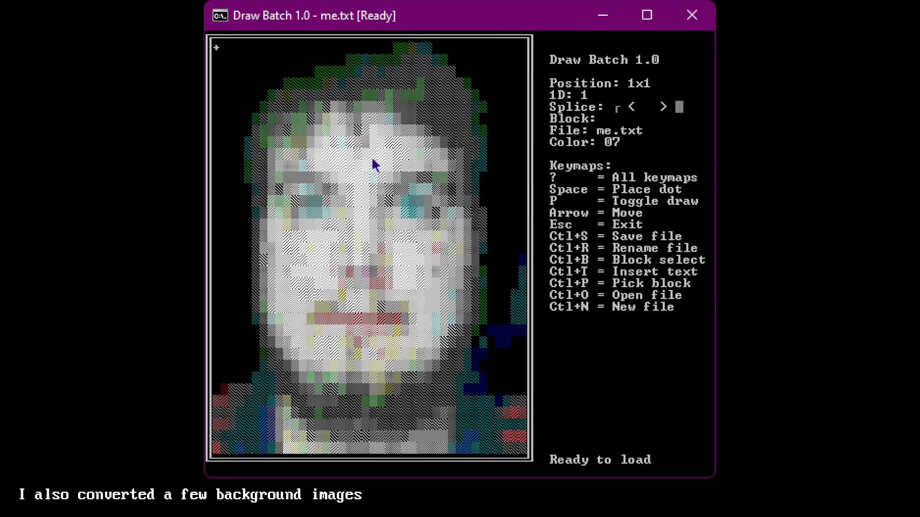
key(Down)
key(Down)
key(Down)
key(Down)
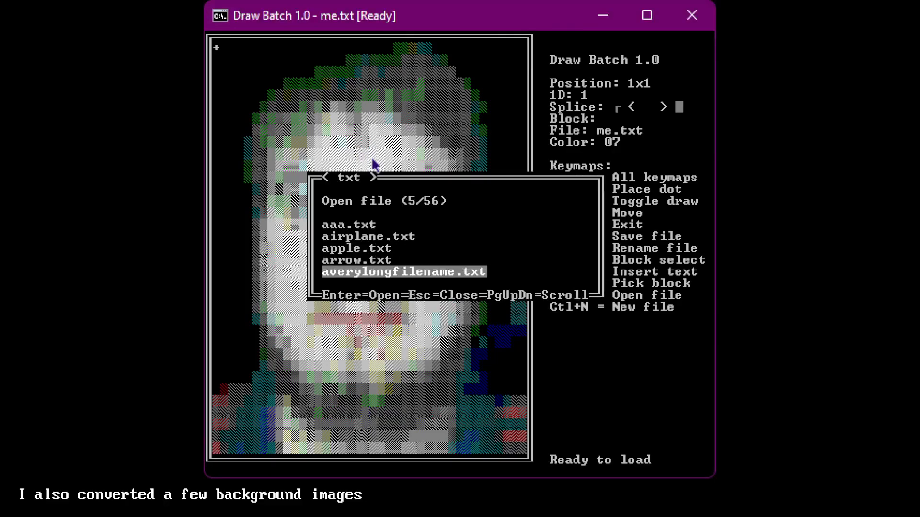
key(Up)
key(Up)
key(Up)
key(Return)
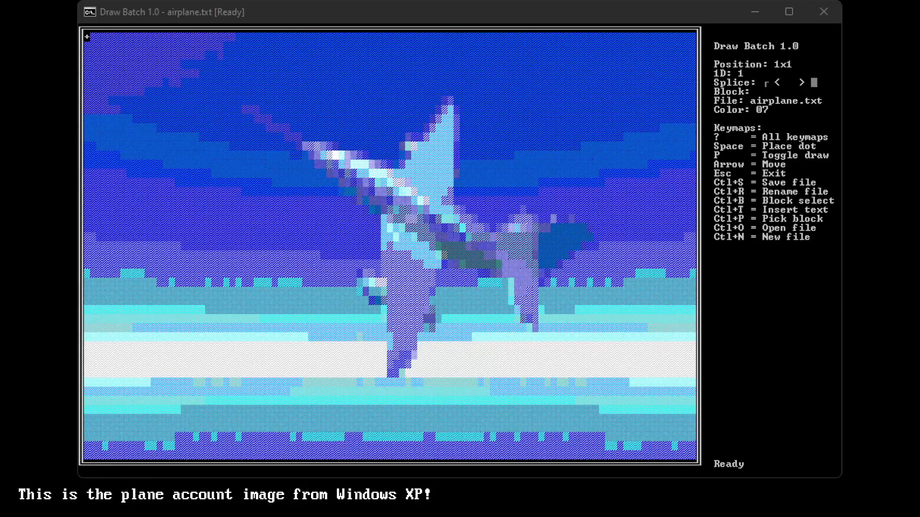
Open the Windows XP background drawing bliss.txt from the list of txt files
click(778, 333)
key(ctrl+o)
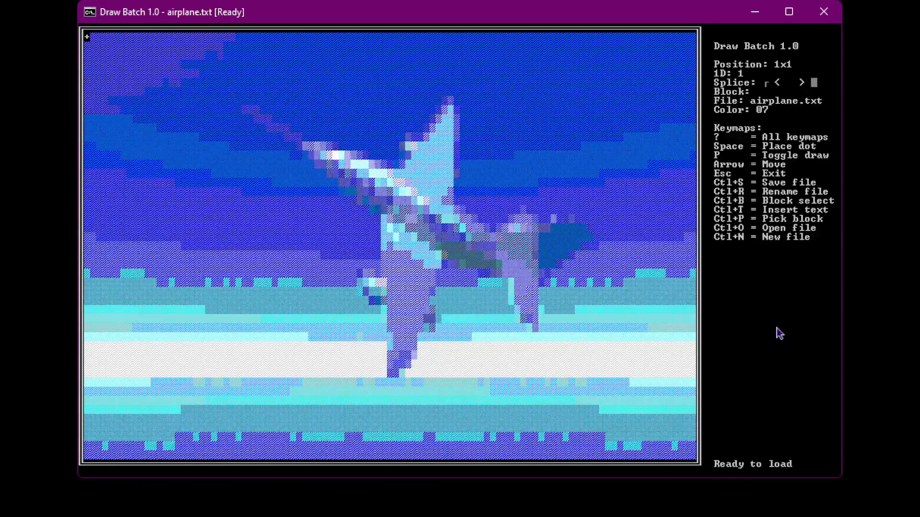
key(Down)
key(Down)
key(Down)
key(Down)
key(Down)
key(Down)
key(Down)
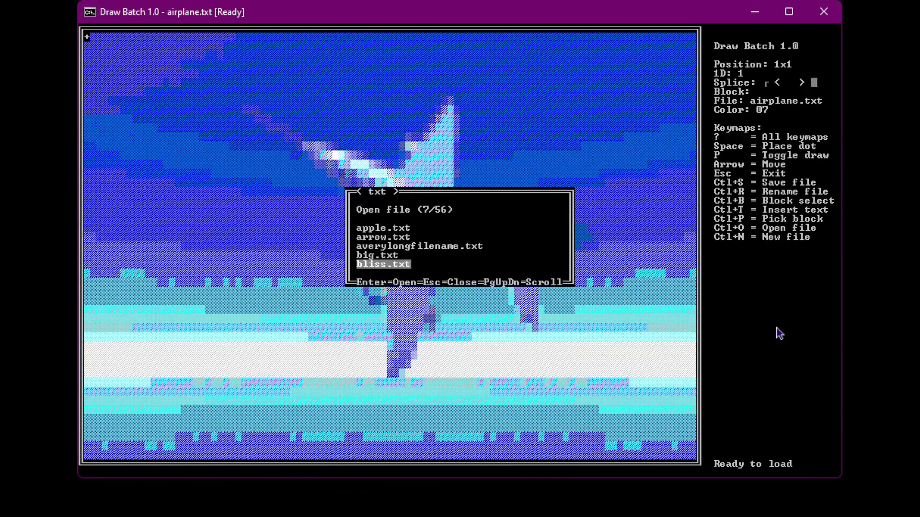
key(Up)
key(Return)
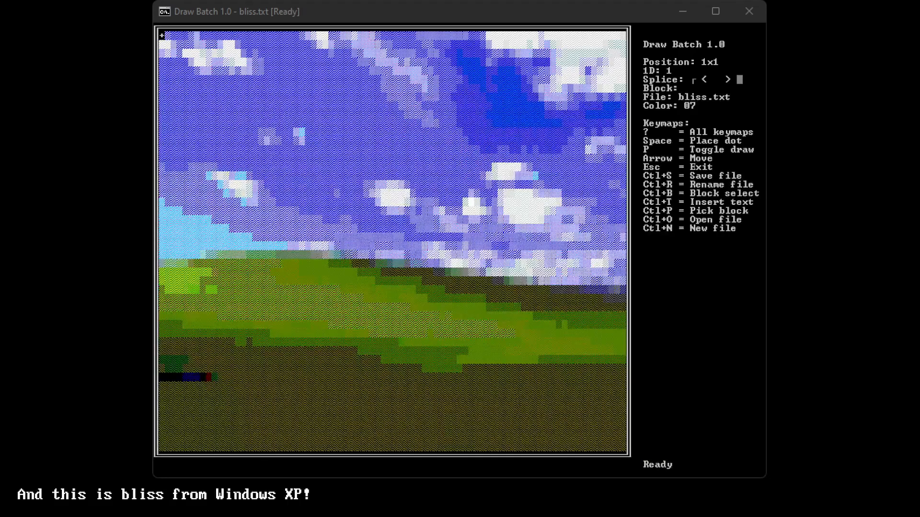
Open the desktop background drawing circle.txt from the list of txt files
key(ctrl+o)
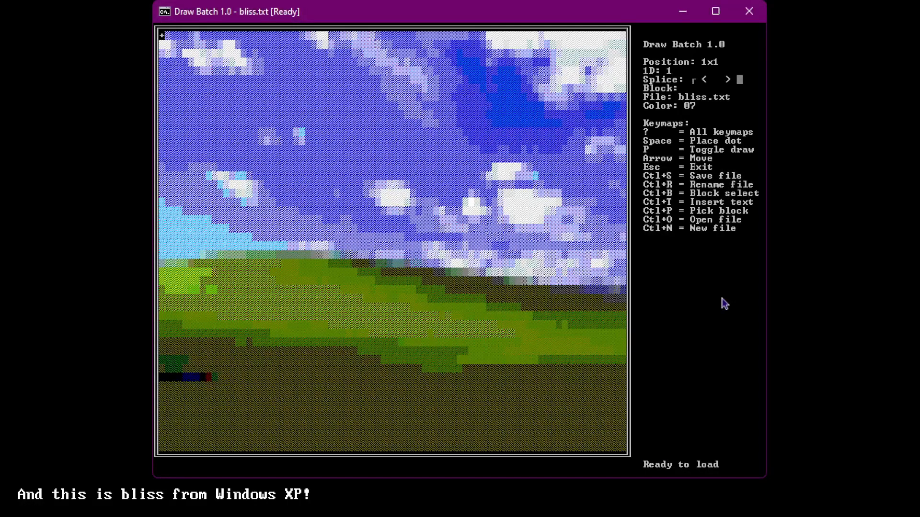
key(Page_Down)
key(Page_Down)
key(Page_Down)
key(Page_Up)
key(Page_Down)
key(Page_Down)
key(Page_Up)
key(Page_Up)
key(Down)
key(Return)
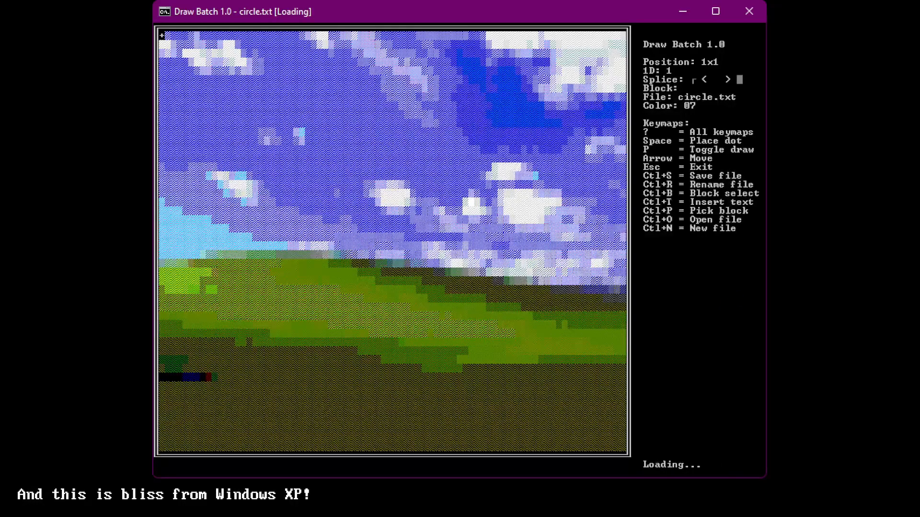
key(alt+Tab)
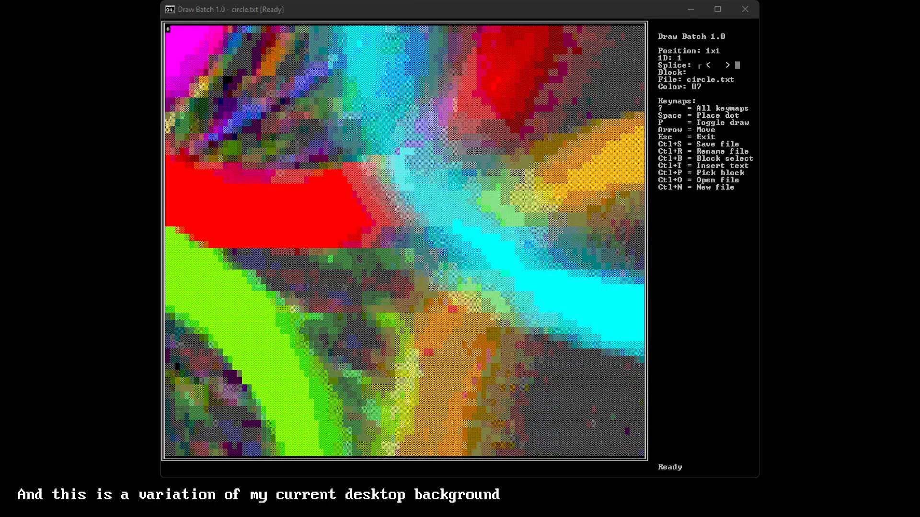
Open the ghost drawing ghost.txt from the list of txt files
click(592, 330)
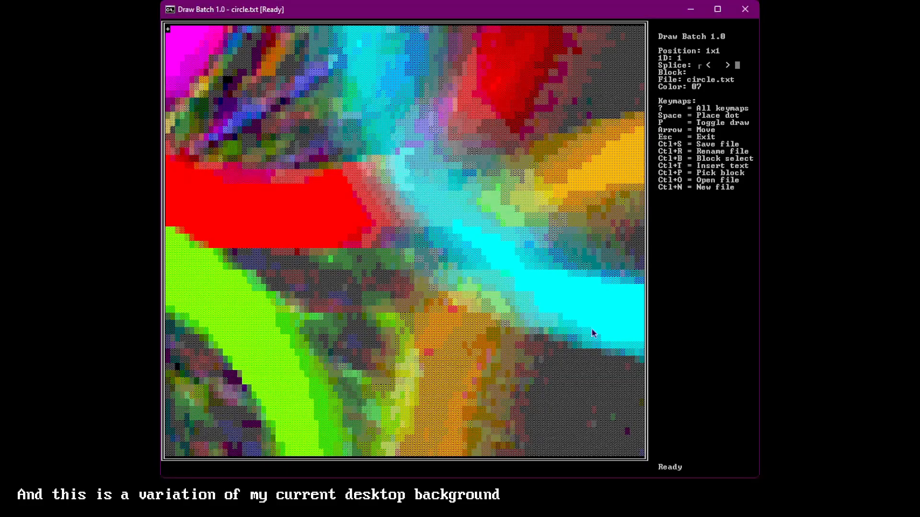
key(ctrl+o)
key(Page_Down)
key(Page_Down)
key(Page_Down)
key(Page_Up)
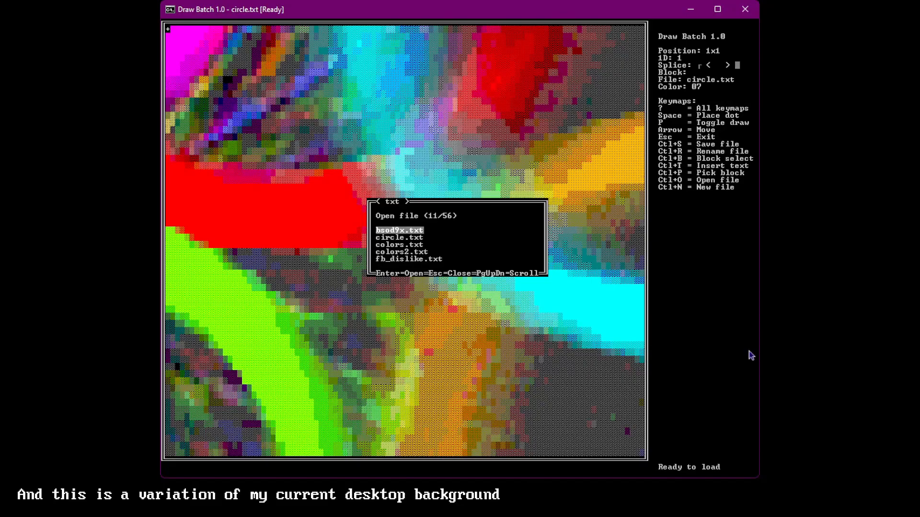
key(Down)
key(Up)
key(Down)
key(Down)
key(Down)
key(Down)
key(Down)
key(Down)
key(Down)
key(Down)
key(Down)
key(Down)
key(Down)
key(Up)
key(Up)
key(Down)
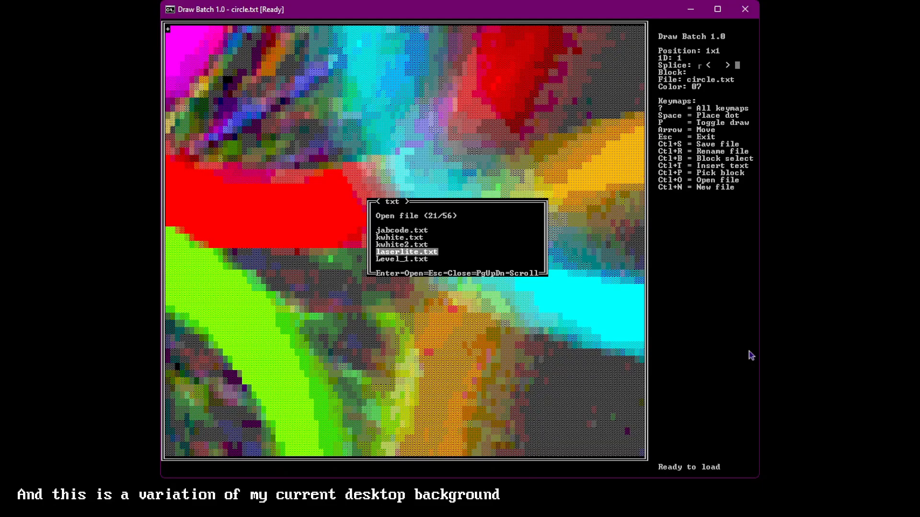
key(Up)
key(Up)
key(Up)
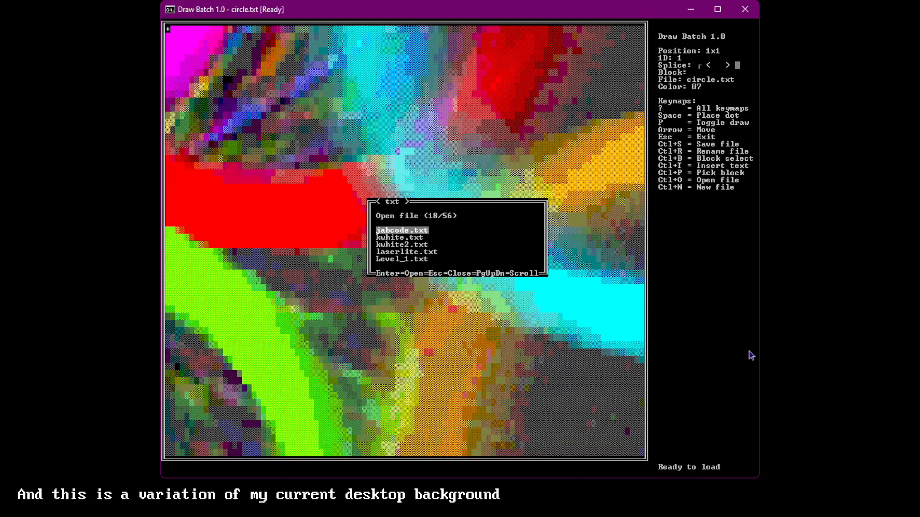
key(Down)
key(Down)
key(Down)
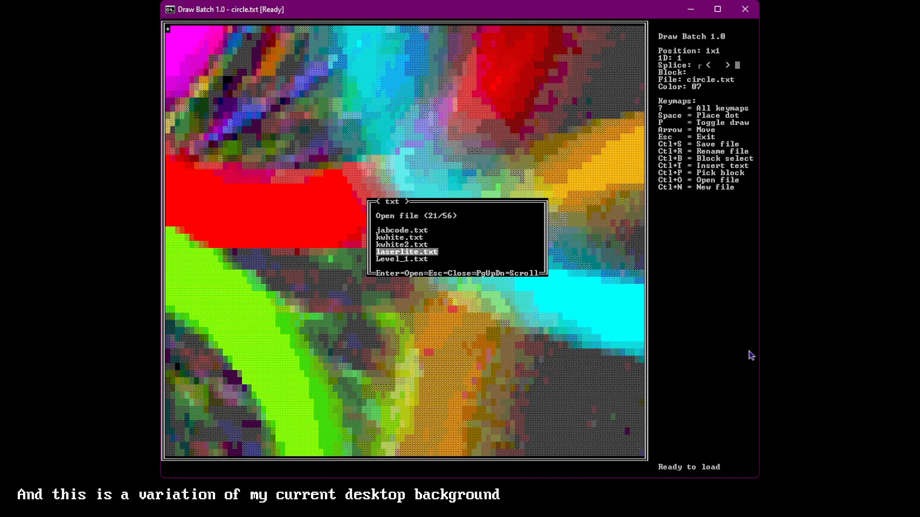
key(Up)
key(Down)
key(Down)
key(Down)
key(Down)
key(Down)
key(Down)
key(Down)
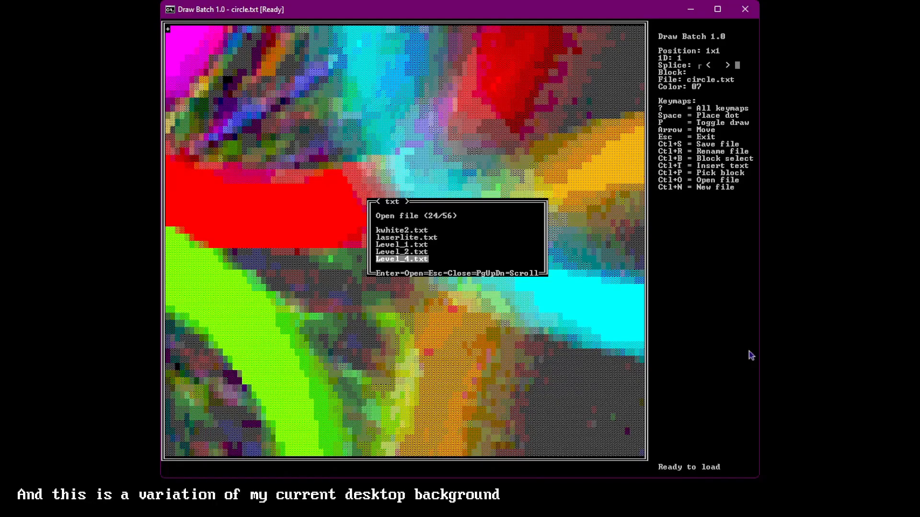
key(Down)
key(Down)
key(Down)
key(Down)
key(Down)
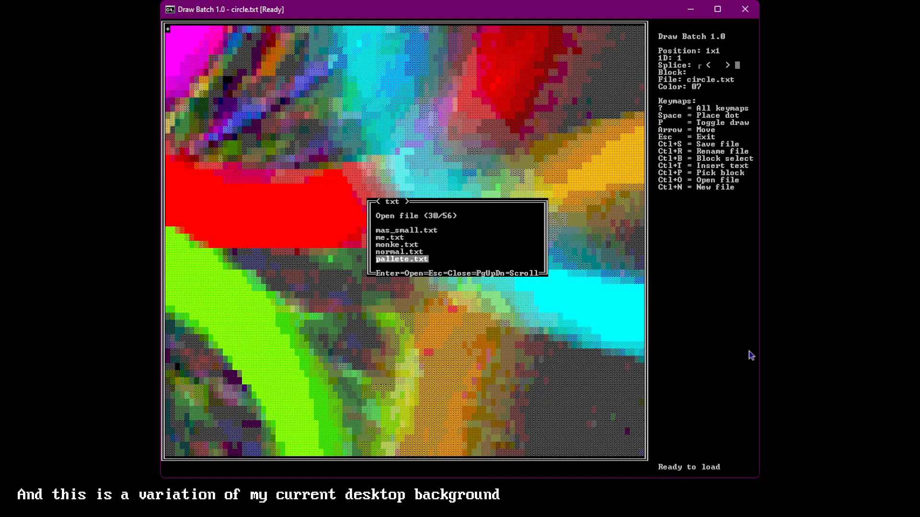
key(Down)
key(Down)
key(Up)
key(Up)
key(Up)
key(Up)
key(Up)
key(Up)
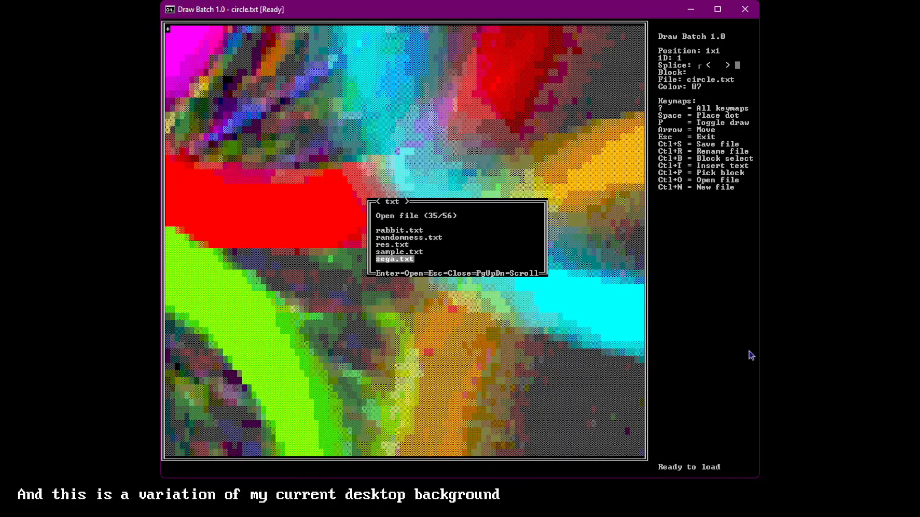
key(Page_Up)
key(Page_Up)
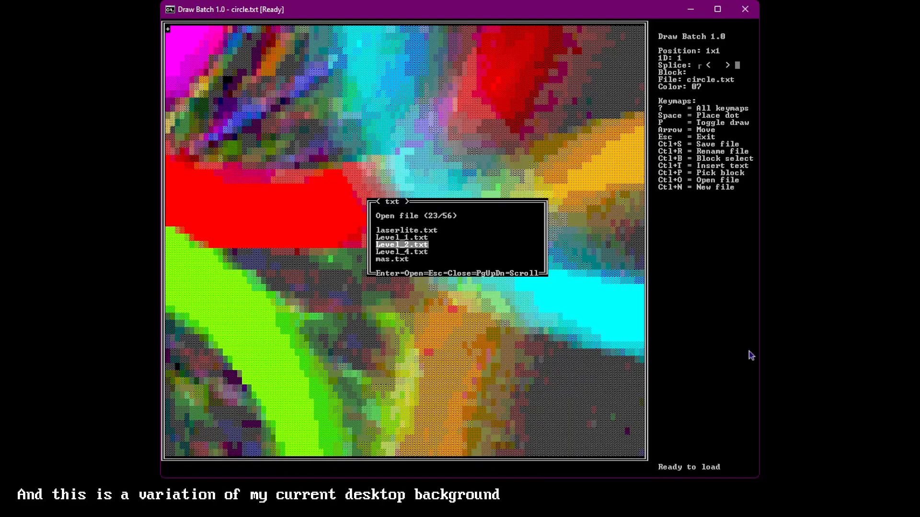
key(Up)
key(Up)
key(Return)
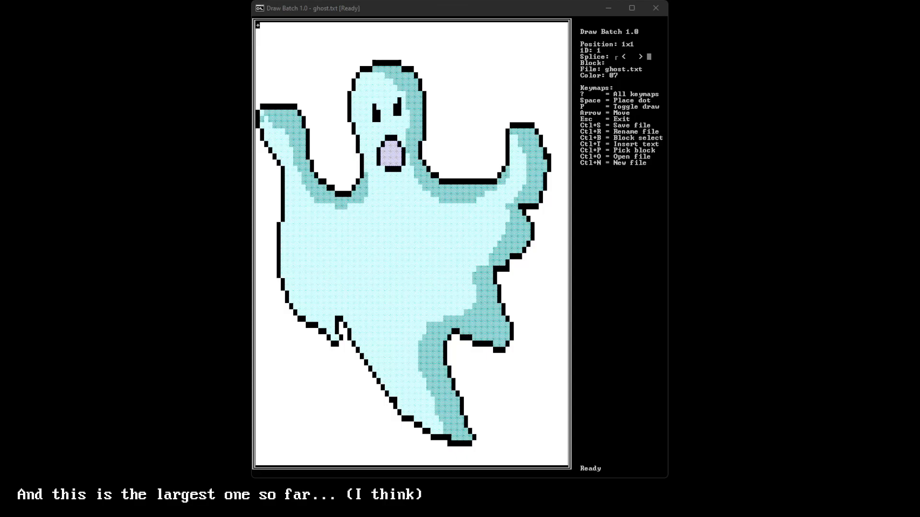
Open the drawing soap.txt from the list of txt files
click(630, 303)
key(ctrl+o)
key(Page_Down)
key(Down)
key(Up)
key(Page_Down)
key(Page_Down)
key(Down)
key(Down)
key(Down)
key(Down)
key(Up)
key(Up)
key(Up)
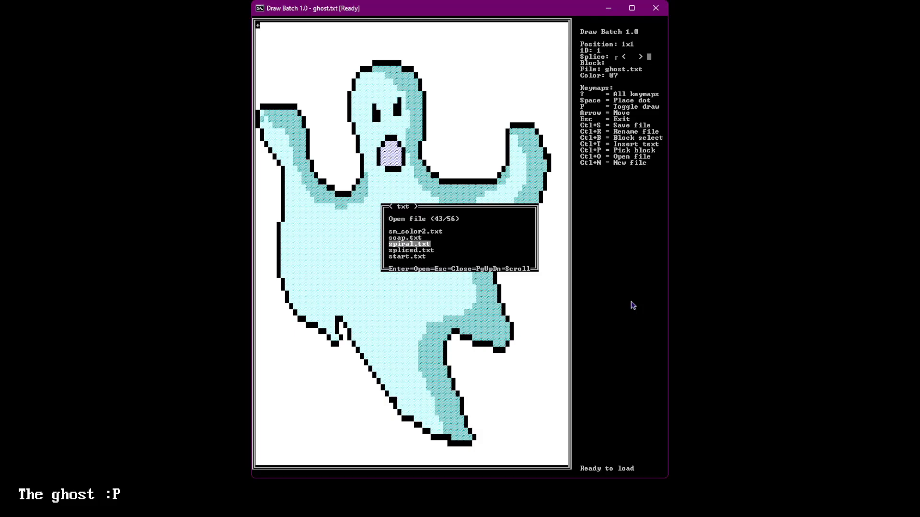
key(Return)
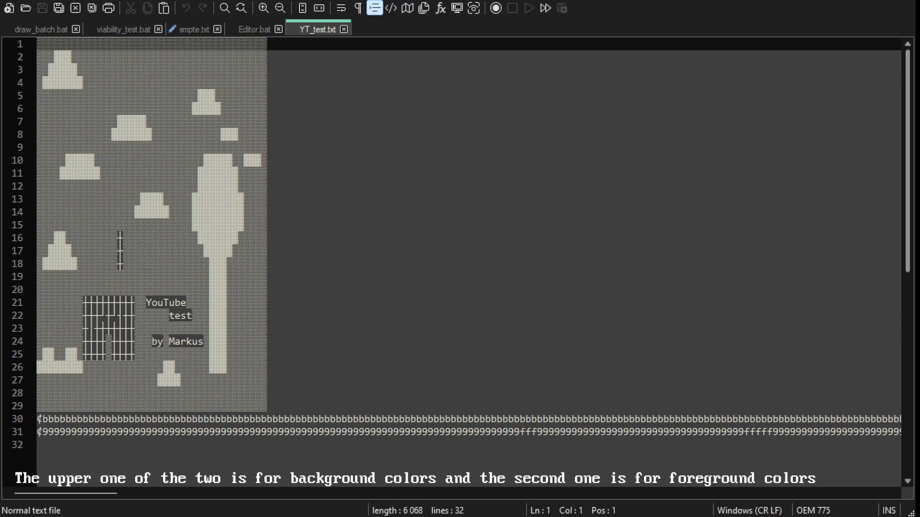
In the text editor, highlight the background color codes on line 30 and the foreground color codes on line 31 of YT_test.txt
click(47, 417)
key(Down)
key(Up)
key(shift+End)
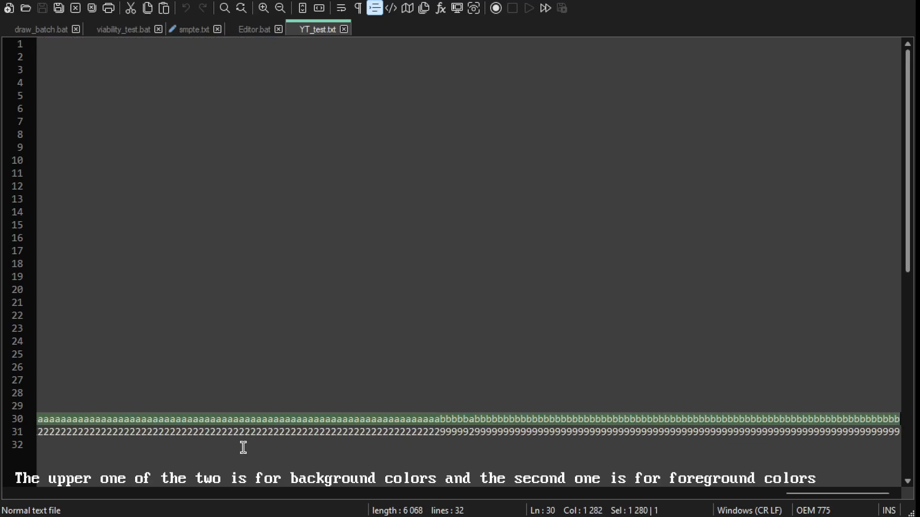
key(Home)
key(Down)
key(Right)
key(shift+End)
key(Home)
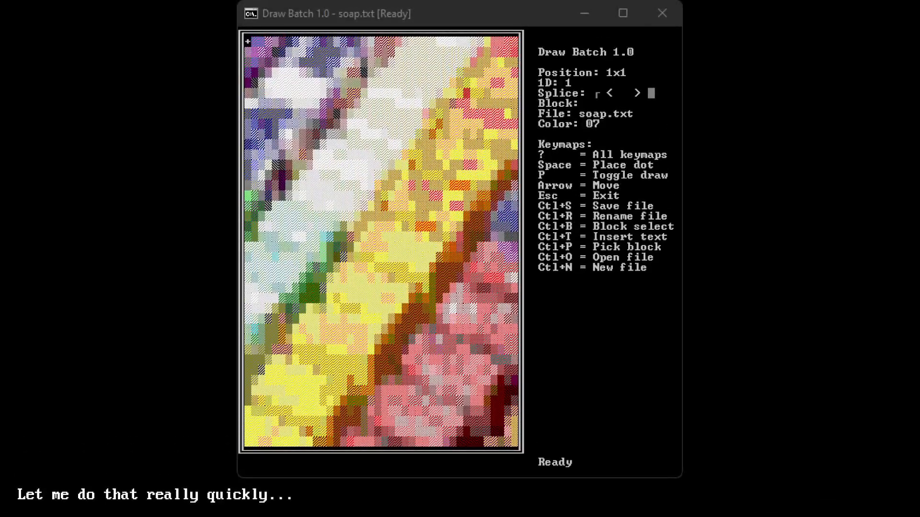
Switch back to Draw Batch and open YT_test.txt from the end of the list of txt files
click(481, 16)
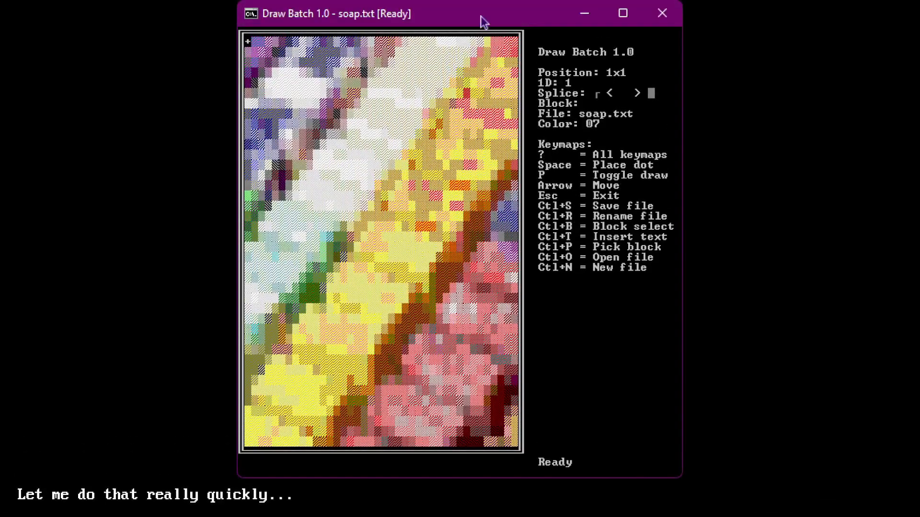
key(ctrl+o)
key(Page_Down)
key(Page_Down)
key(Down)
key(Down)
key(Down)
key(Down)
key(Down)
key(Down)
key(Down)
key(Down)
key(Down)
key(Down)
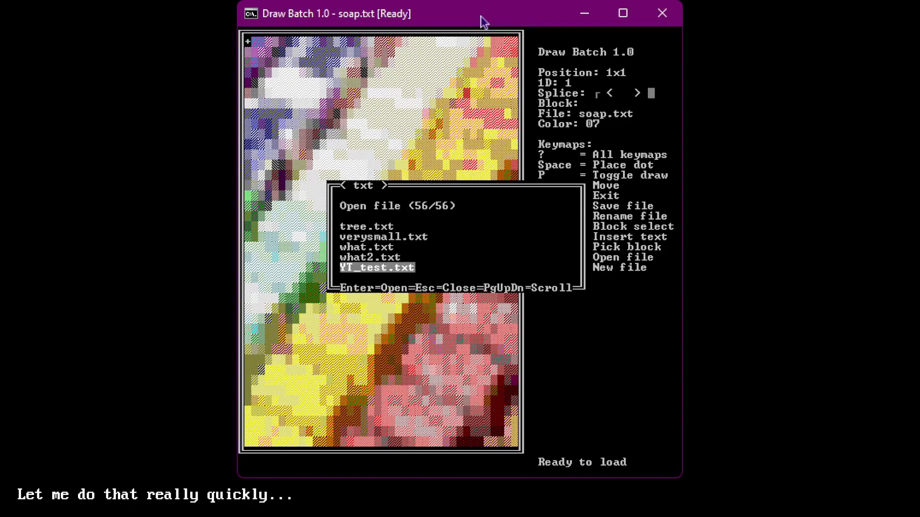
key(Return)
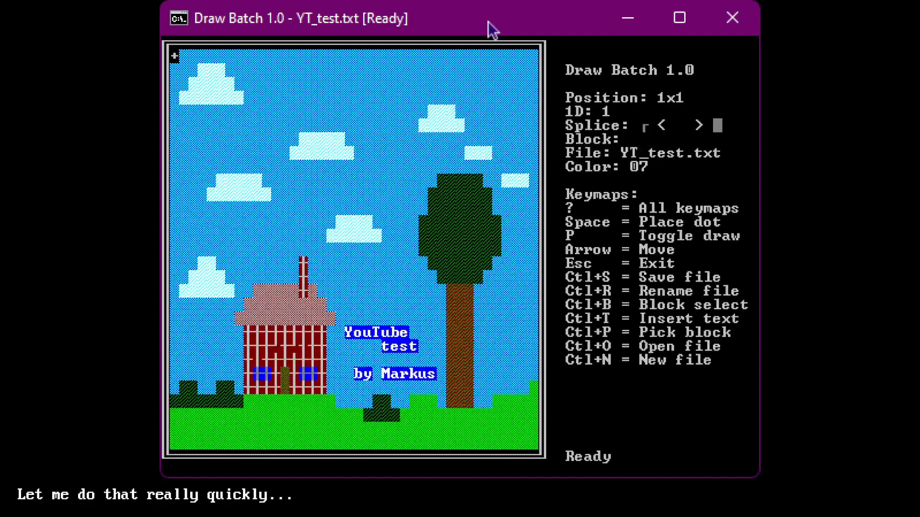
Rename the drawing to YT_test.ans and save it in the ANSI format
key(ctrl+r)
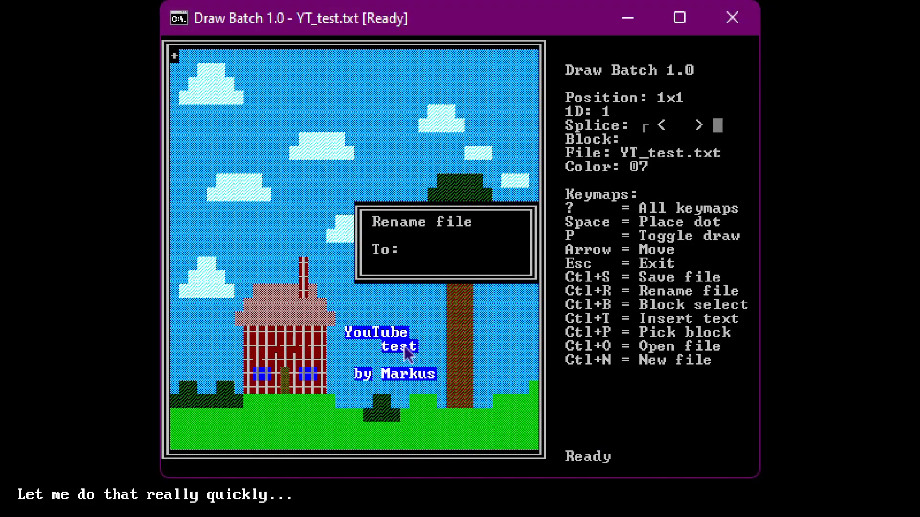
text(YT_test.ans)
key(Return)
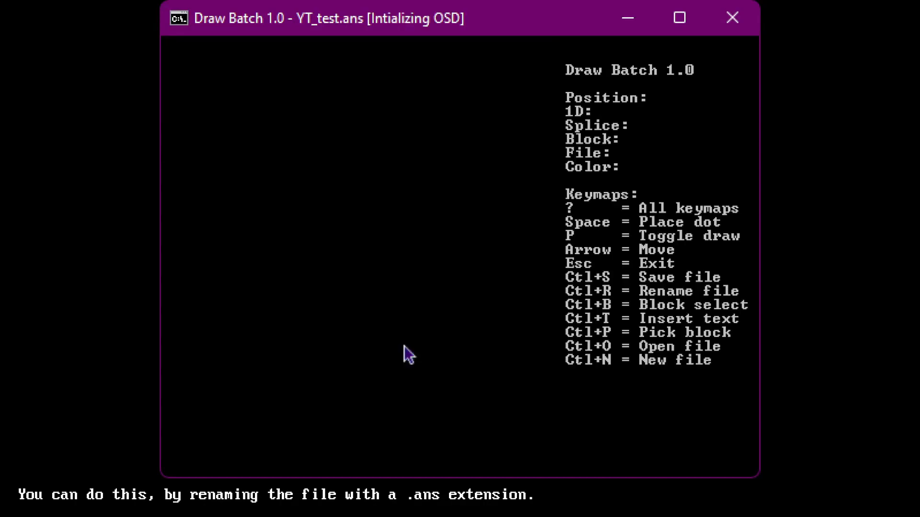
key(alt+Tab)
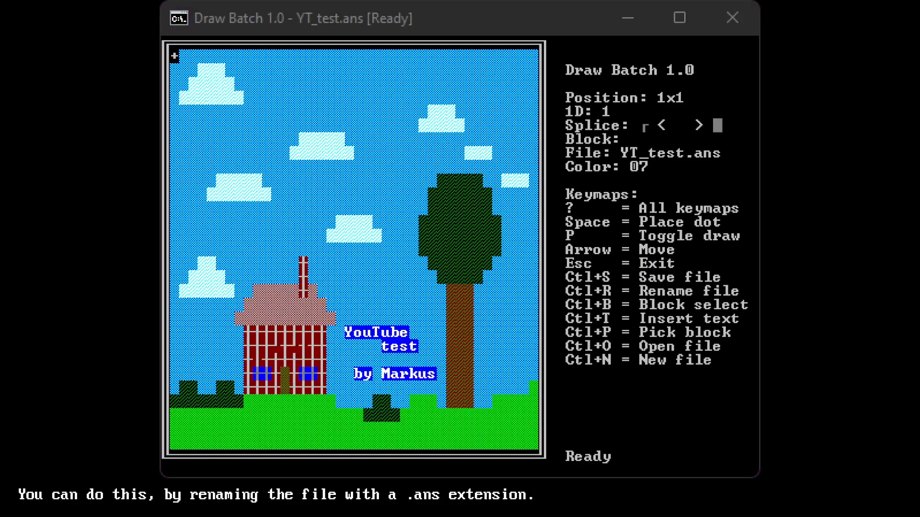
click(437, 269)
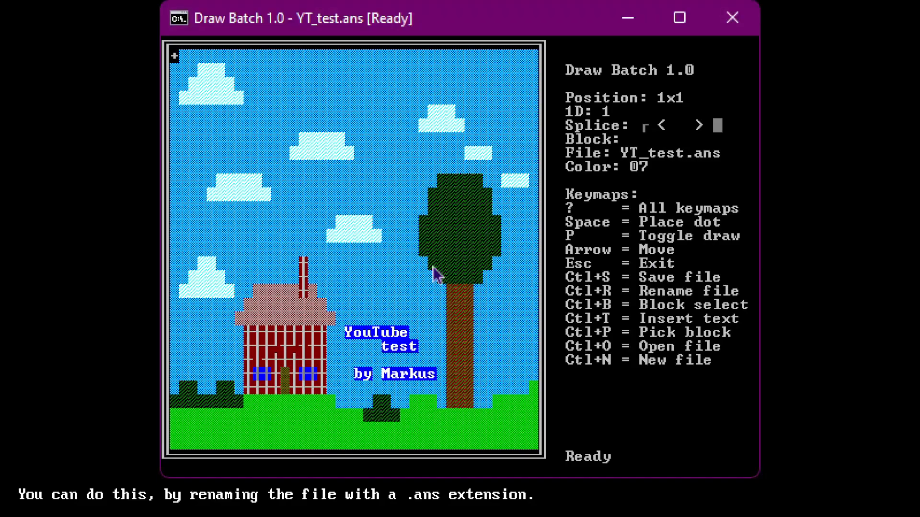
key(ctrl+s)
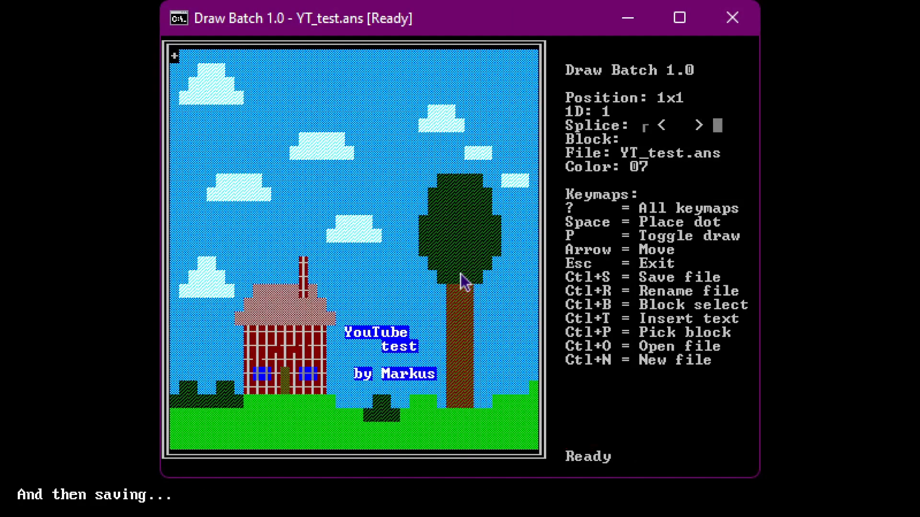
key(alt+Tab)
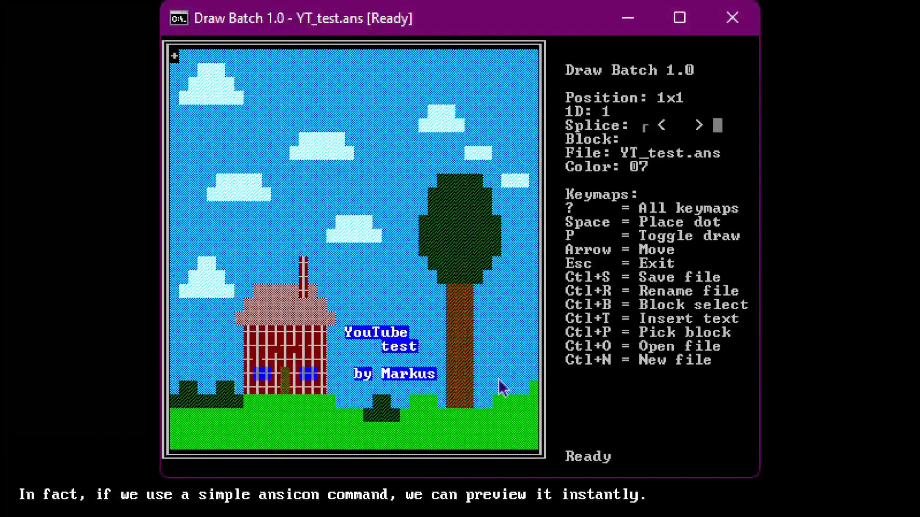
Exit Draw Batch and preview the saved drawing in the console with the command ansicon -t YT_test.ans
key(Escape)
text(ansicon -t YT_test.ans)
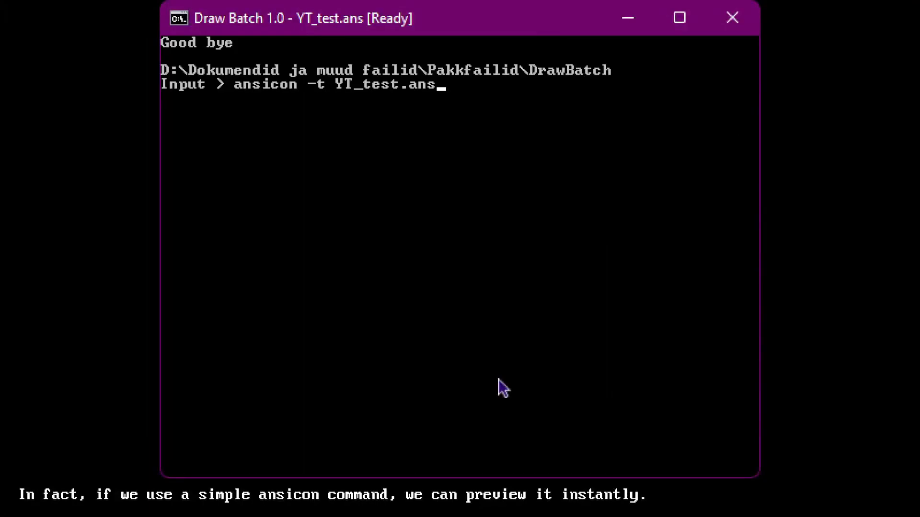
key(Return)
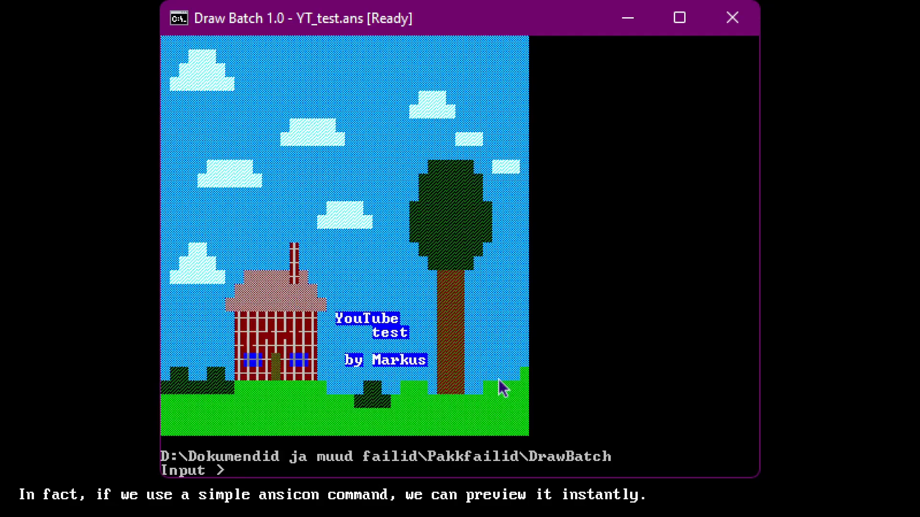
click(838, 370)
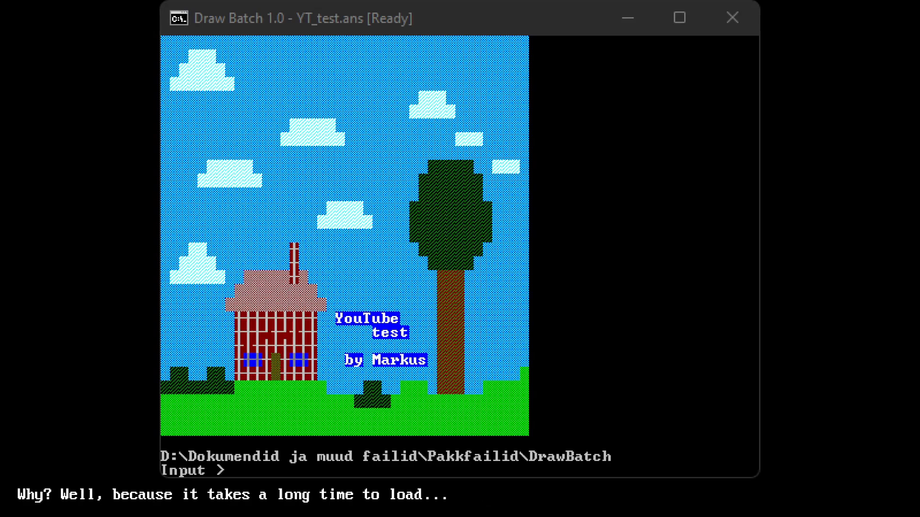
Restart Draw Batch from the command line with YT_test.ans loaded, using draw_batch.bat /filename:YT_test.ans
click(657, 350)
text(draw_batch.bat)
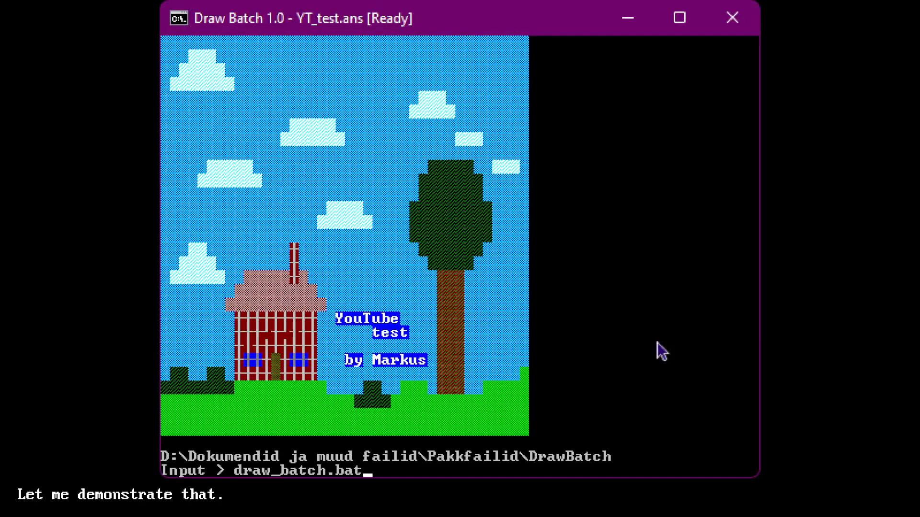
text( /filename)
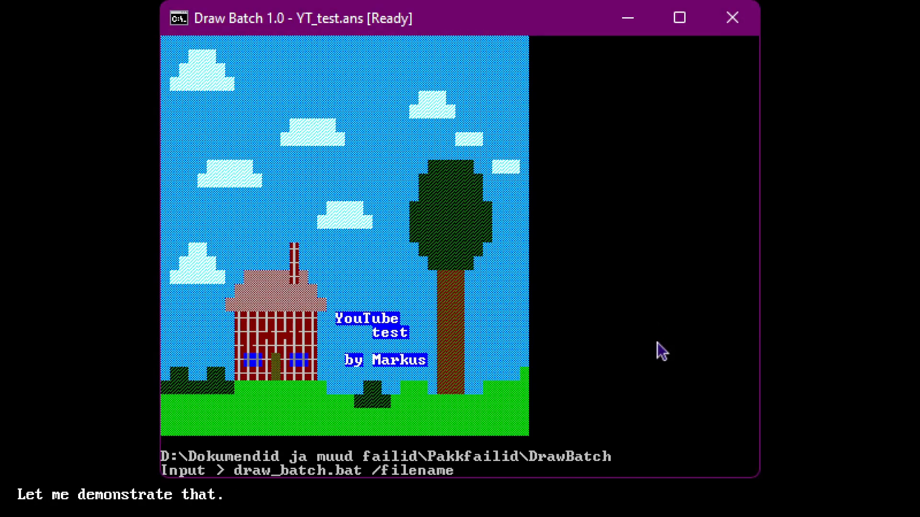
text(:YT_test.ans)
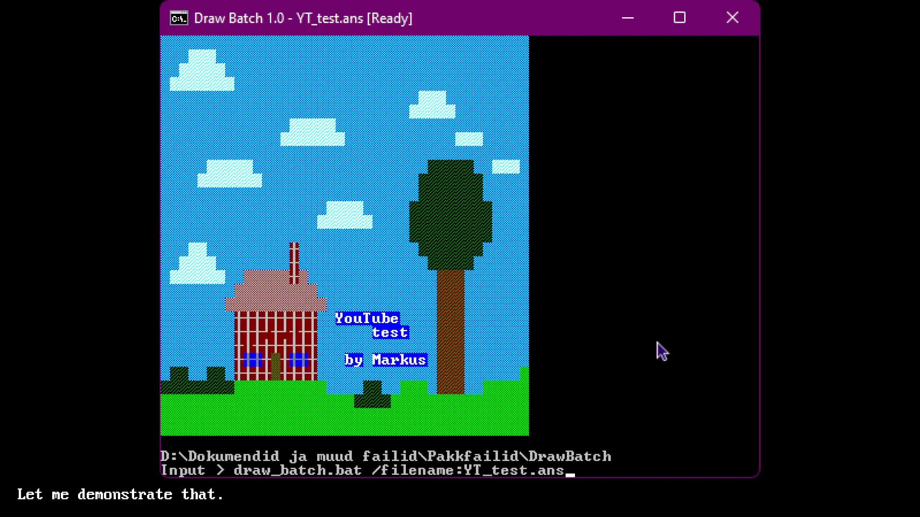
key(Return)
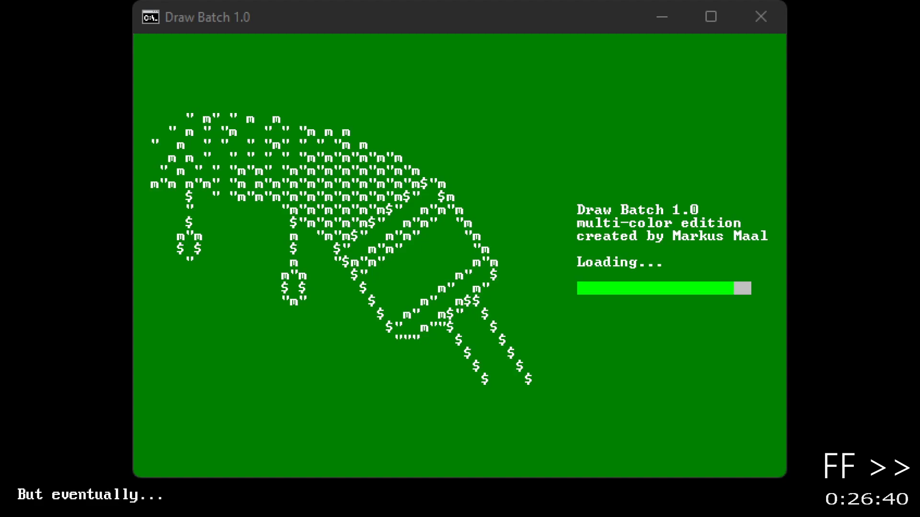
click(684, 442)
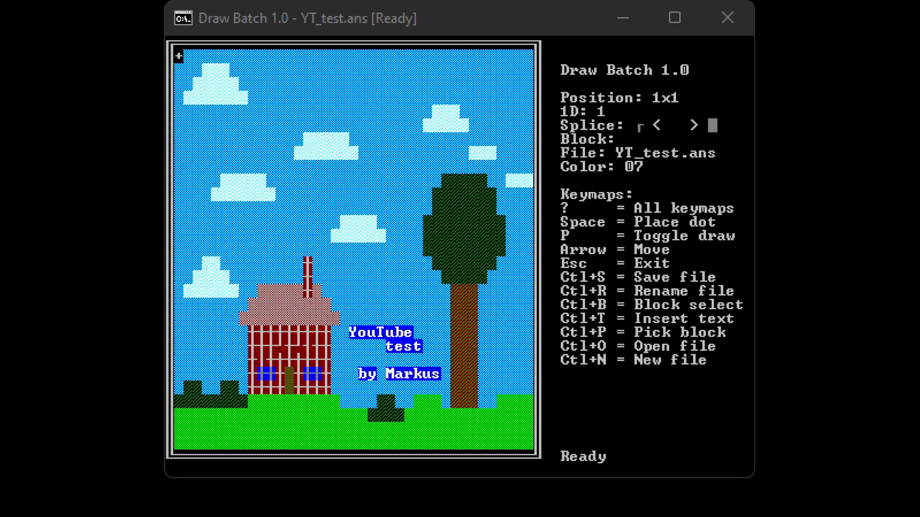
Bring up the built-in file browser and change its file type filter to ans
click(582, 319)
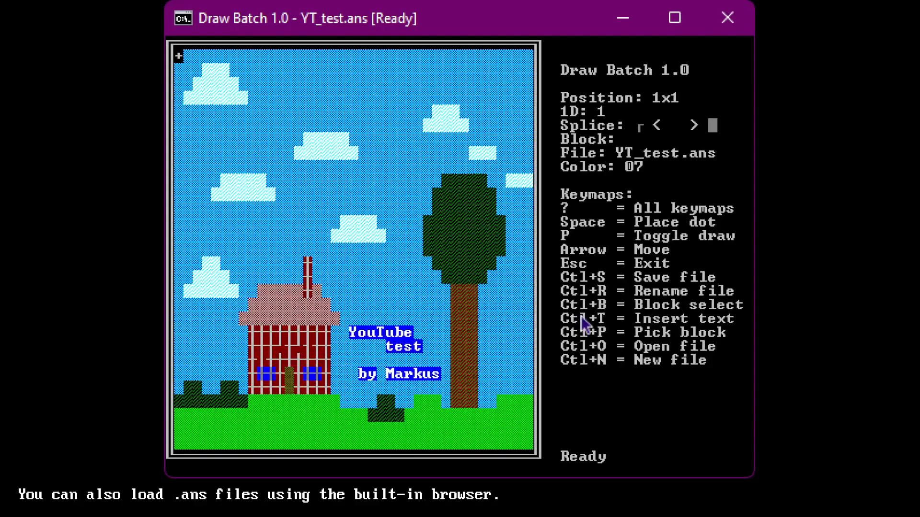
key(ctrl+o)
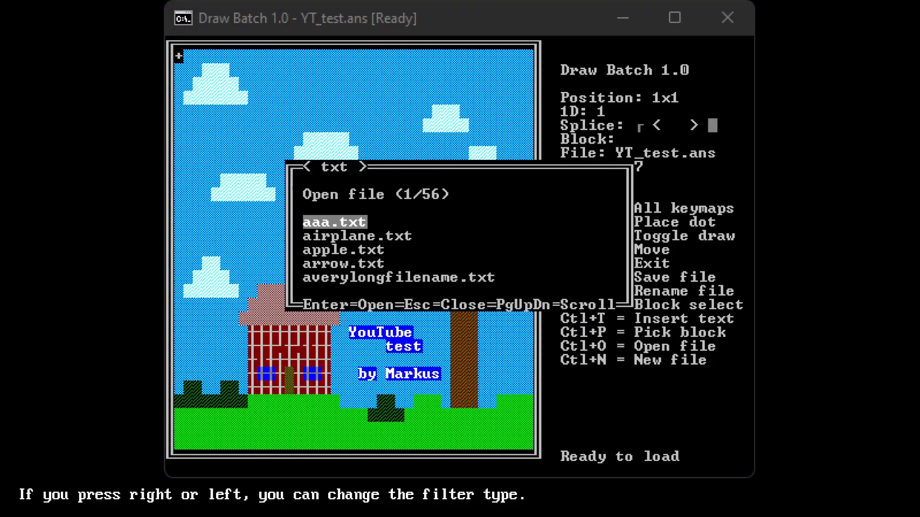
click(619, 434)
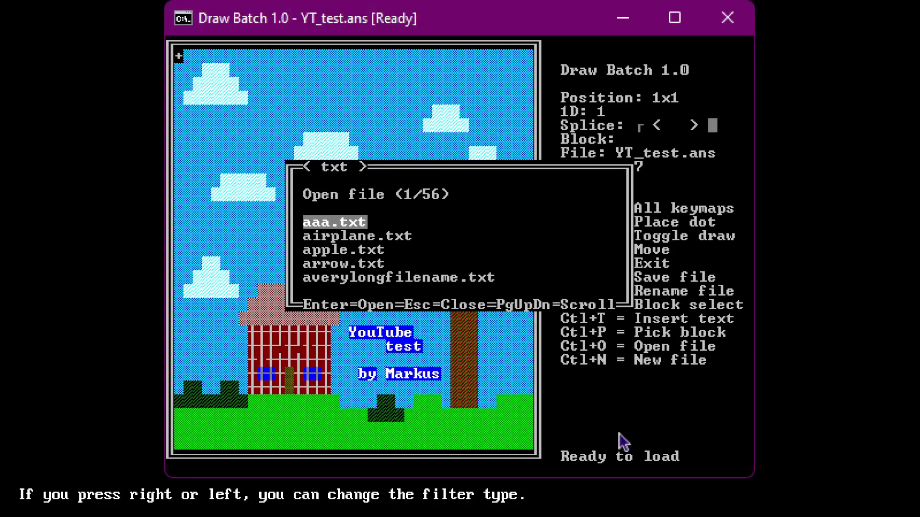
key(Left)
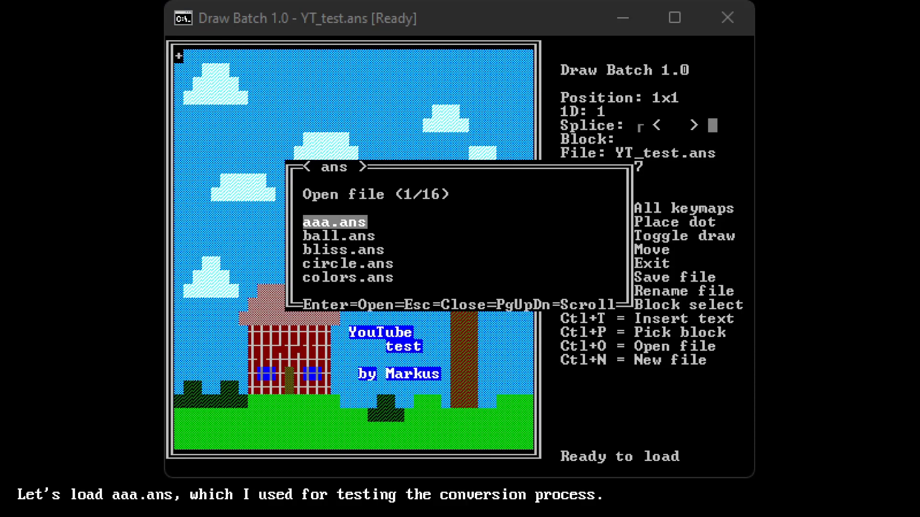
Load the drawing aaa.ans from the file browser into the editor
key(alt+Tab)
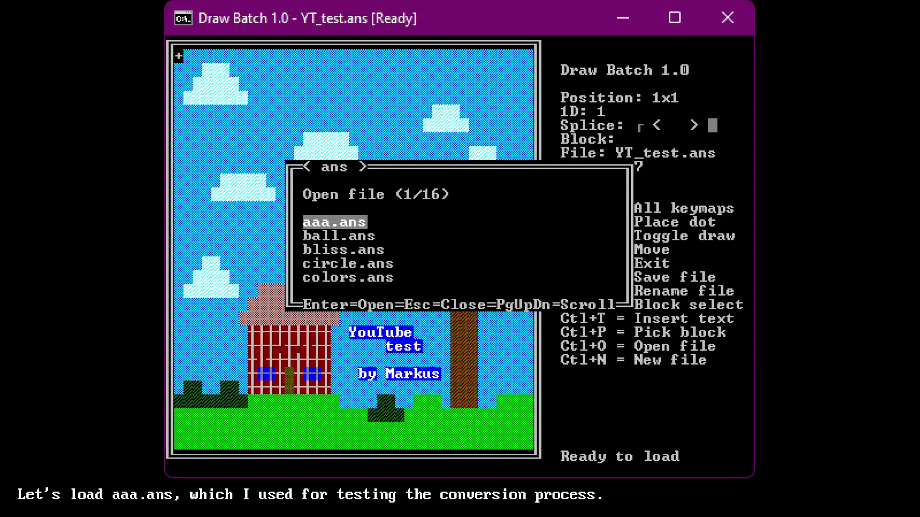
key(Return)
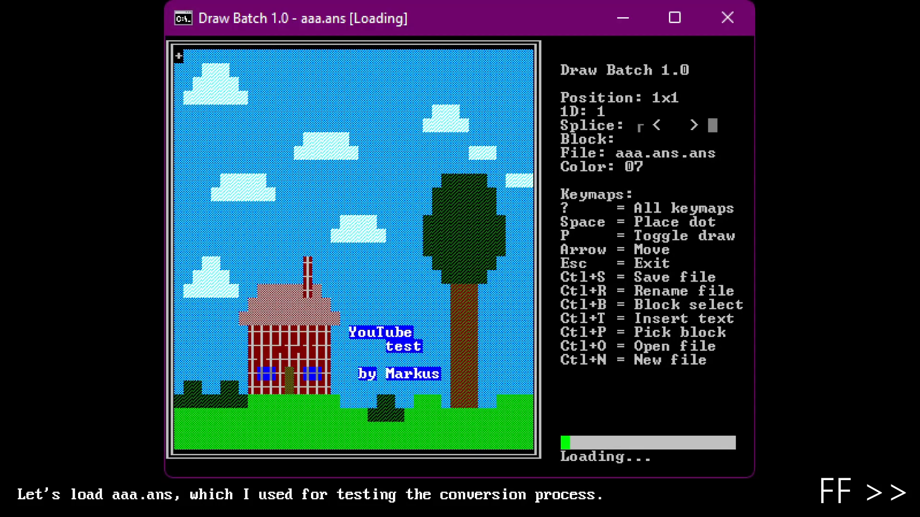
key(alt+Tab)
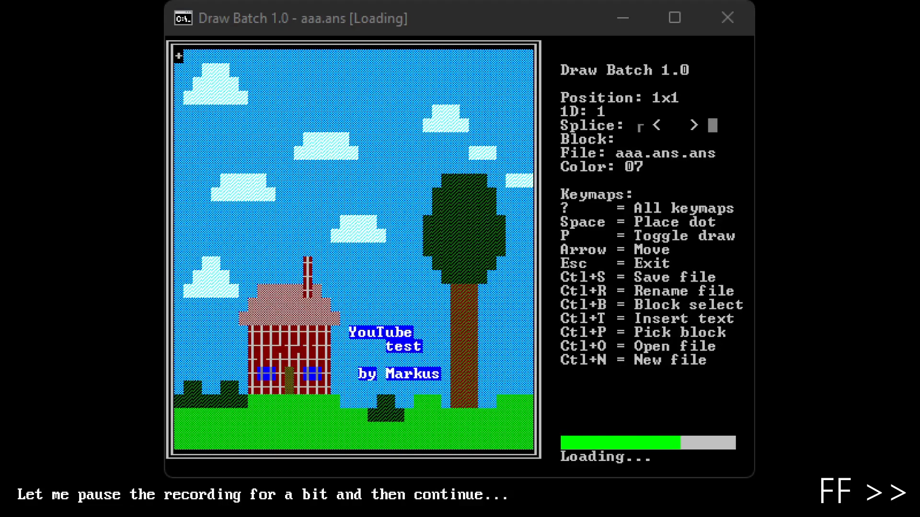
key(alt+Tab)
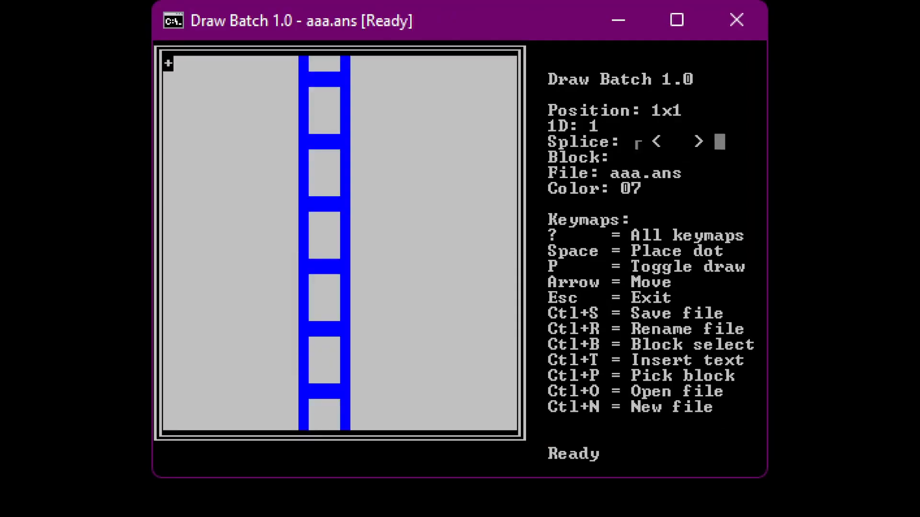
key(alt+Tab)
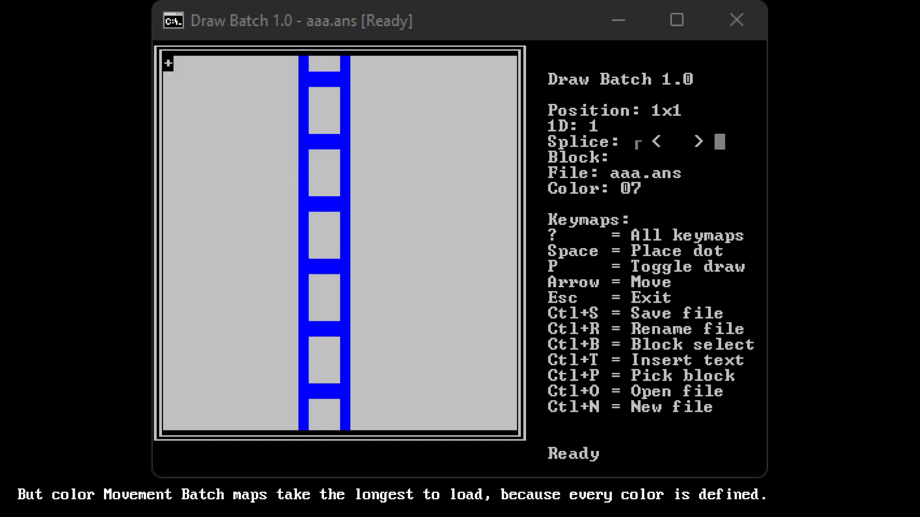
Load the non-color map Level_1.cmd using the file browser's cmd filter
click(540, 371)
key(ctrl+o)
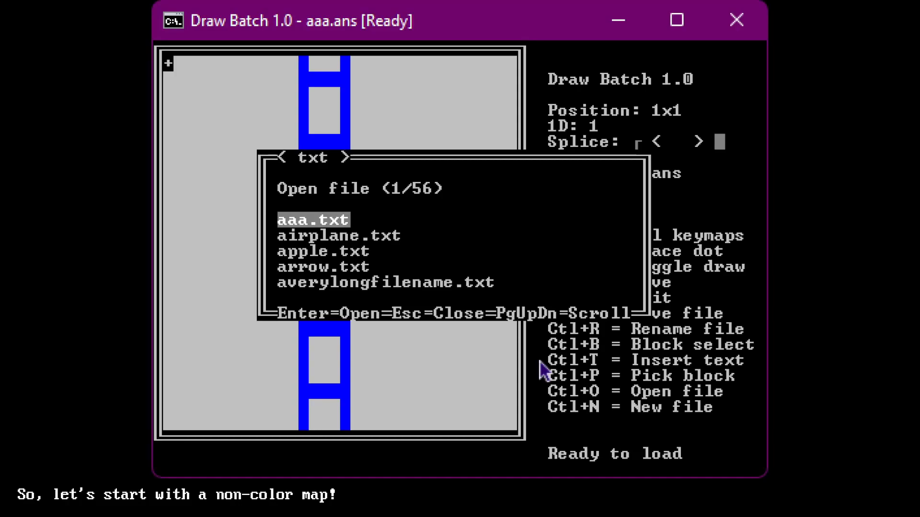
key(Right)
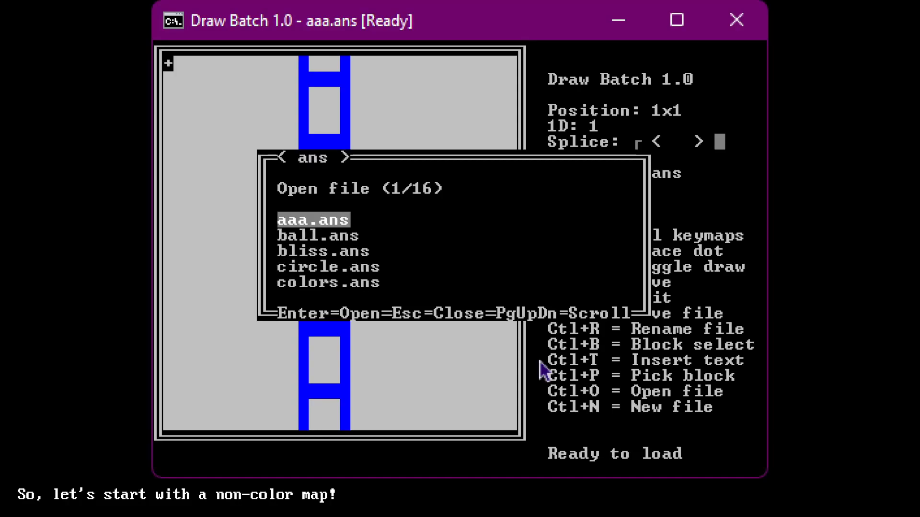
key(Right)
key(Down)
key(Down)
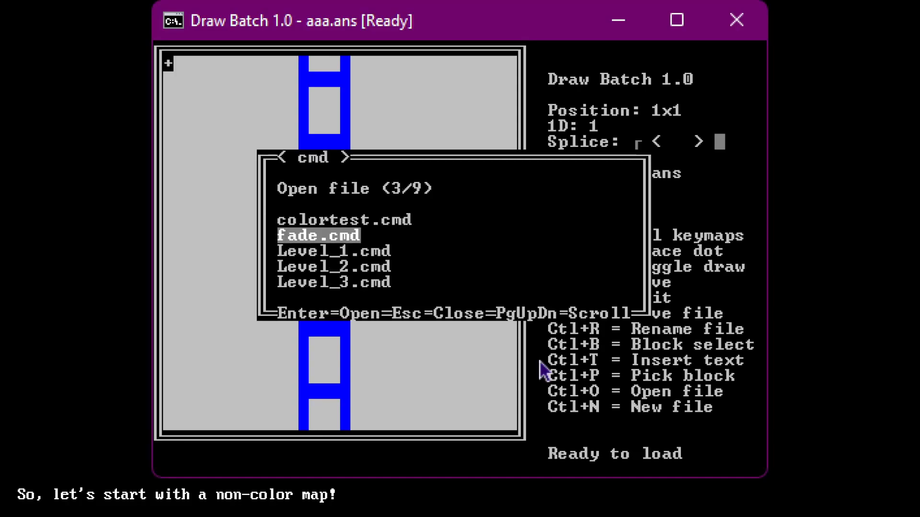
key(Return)
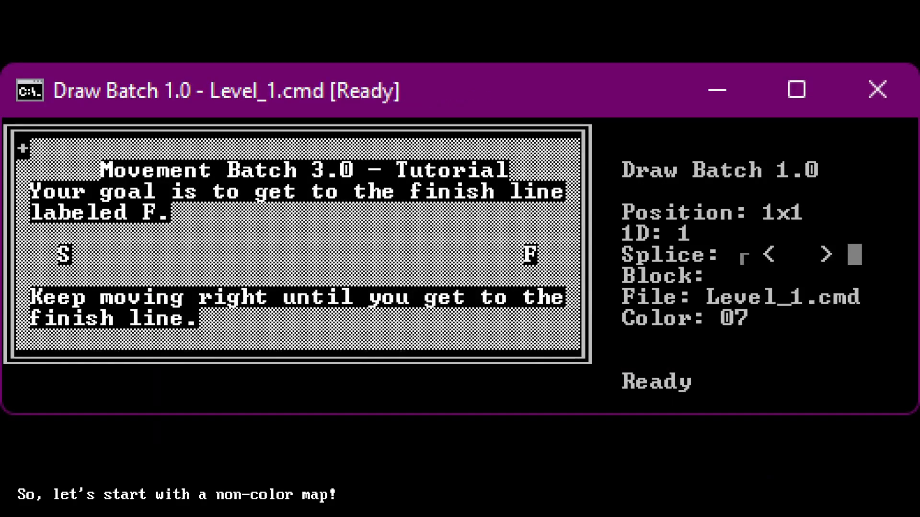
key(alt+Tab)
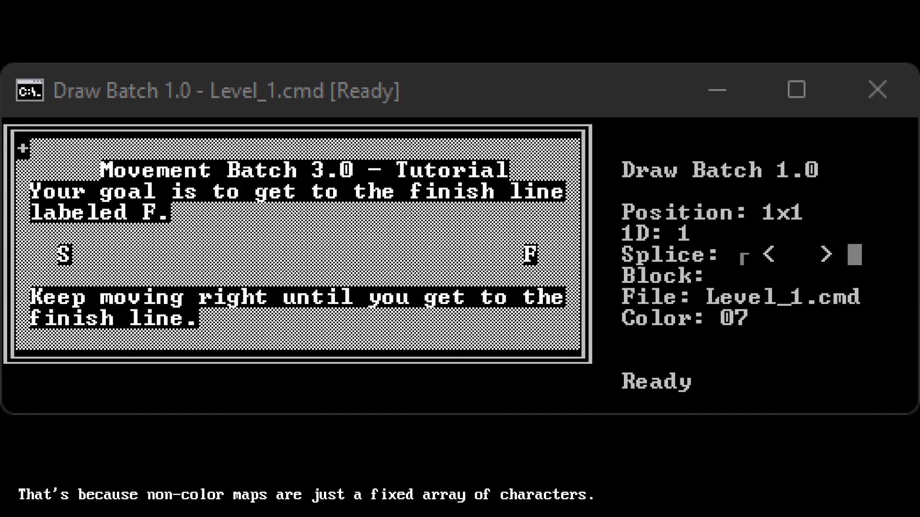
Load the color map Level_2.cmd using the file browser's cmd filter
click(228, 325)
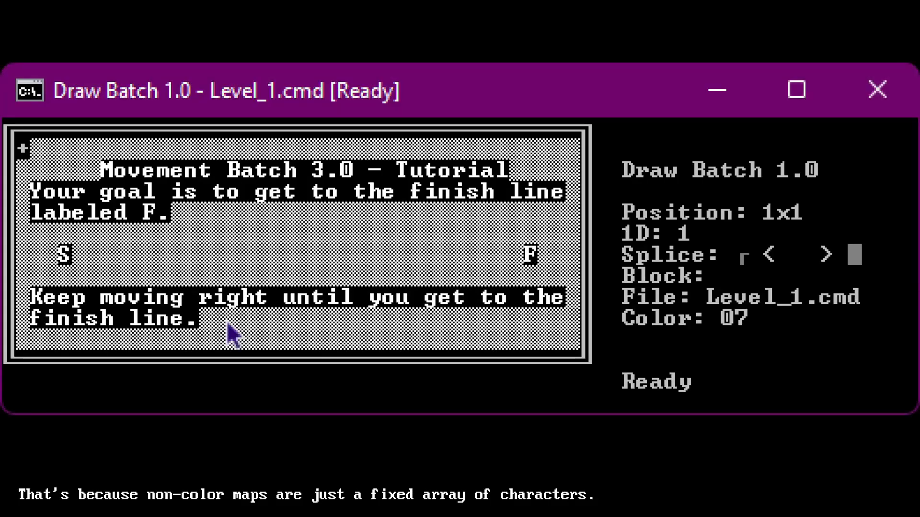
key(o)
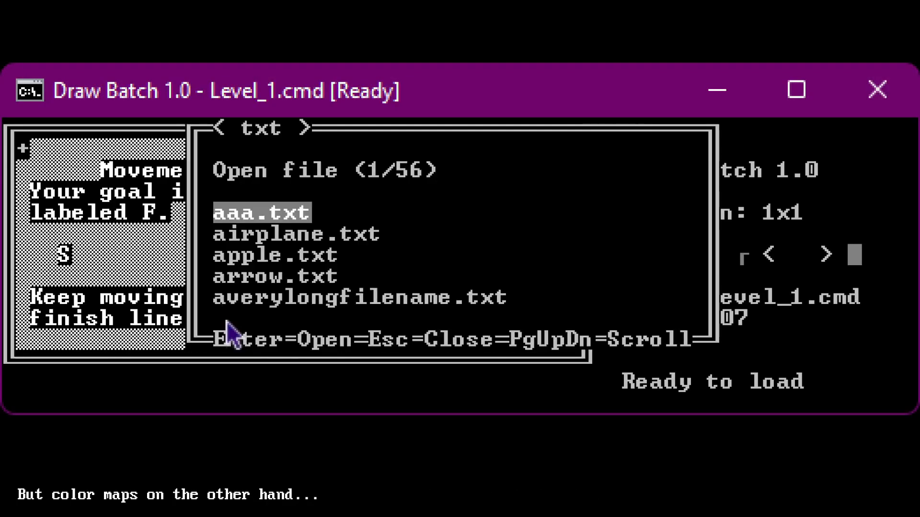
key(Right)
key(Right)
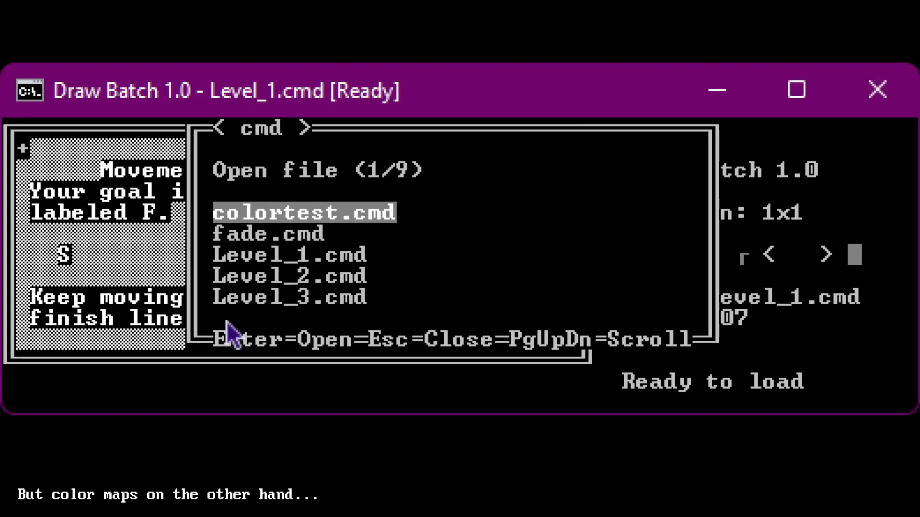
key(Down)
key(Down)
key(Down)
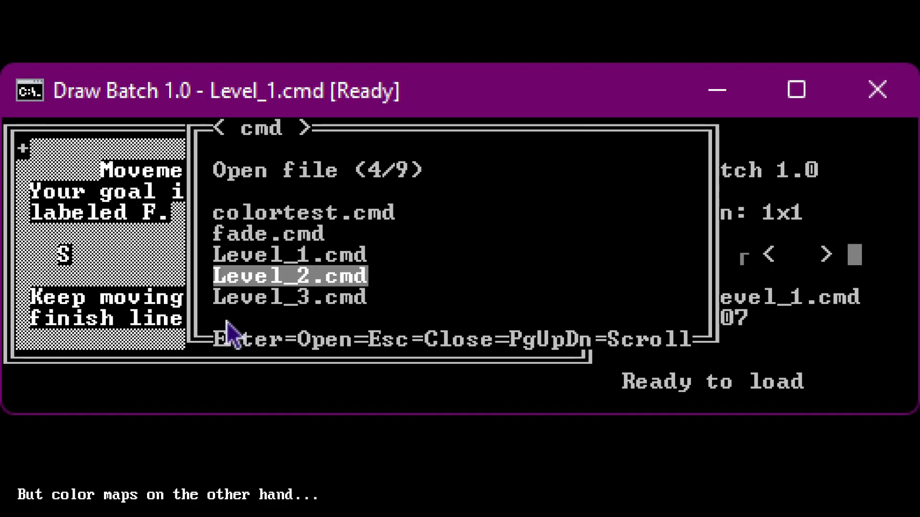
key(Return)
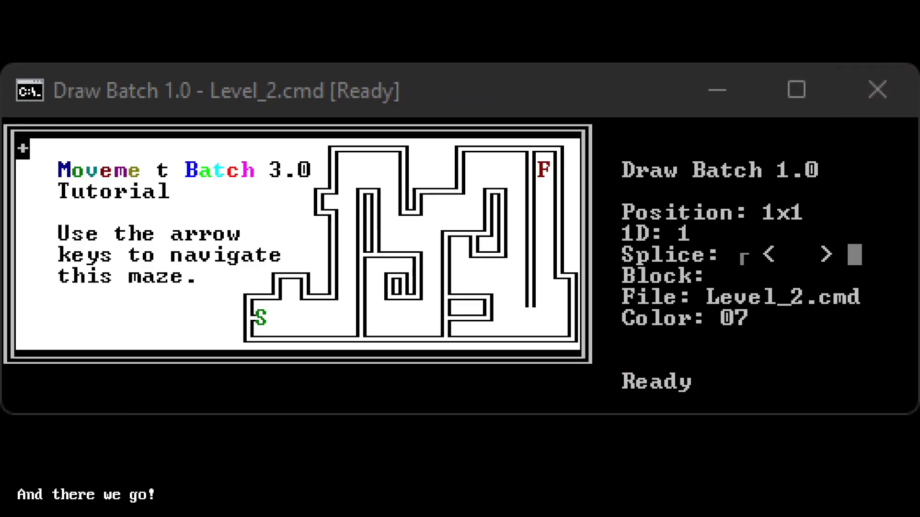
Move the cursor to the green S start marker in the maze and pick up its character and color
click(508, 251)
key(Right)
key(Right)
key(Right)
key(Right)
key(Right)
key(Right)
key(Right)
key(Down)
key(Down)
key(Down)
key(Down)
key(Down)
key(Down)
key(Down)
key(Right)
key(Right)
key(Right)
key(Right)
key(Right)
key(Right)
key(Right)
key(Right)
key(Right)
key(Right)
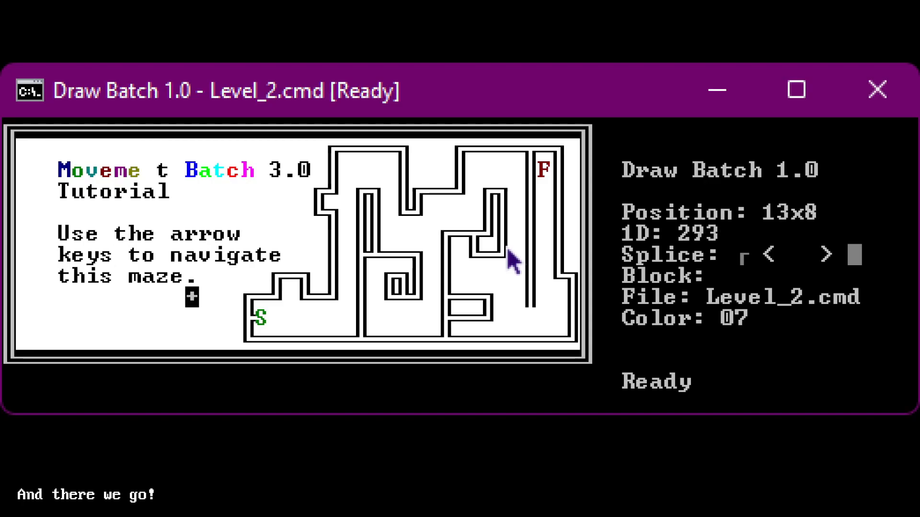
key(Down)
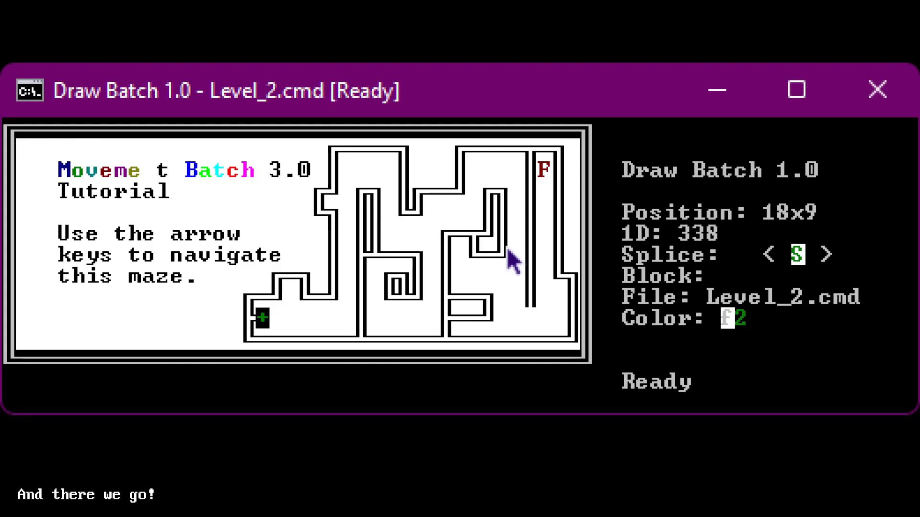
Sample the maze wall characters at positions 17x9 and 20x8 near the start marker
key(Left)
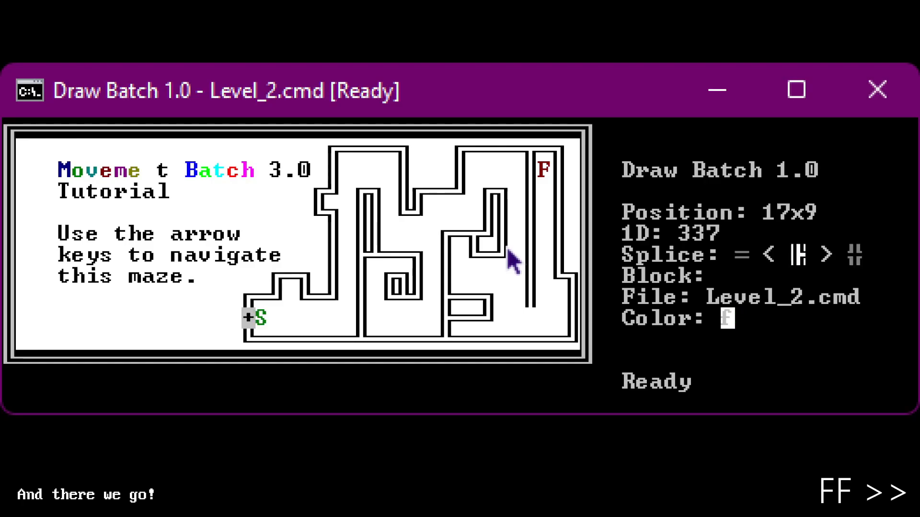
key(Up)
key(Right)
key(Right)
key(Right)
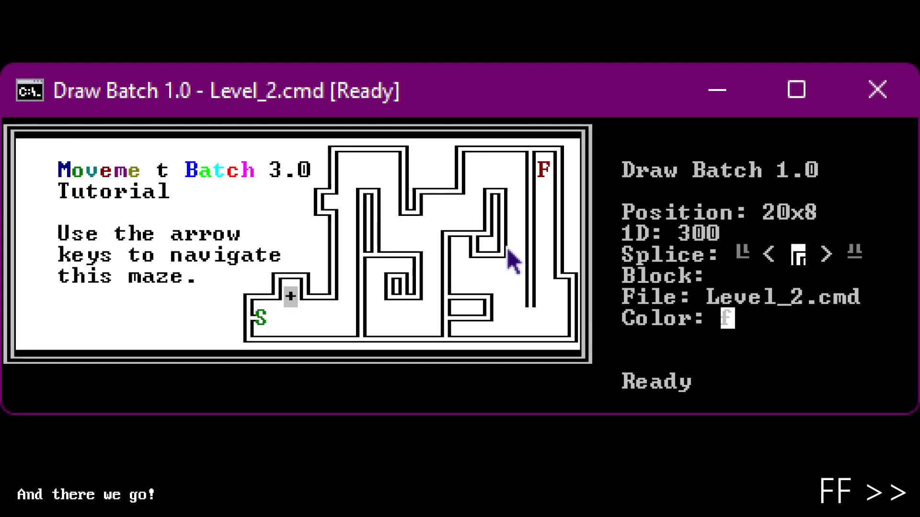
Pick up the red F finish marker's character and color, and bring the cursor to position 15x8
key(Down)
key(Right)
key(Right)
key(Right)
key(Right)
key(Right)
key(Right)
key(Right)
key(Right)
key(Right)
key(Right)
key(Right)
key(Right)
key(Right)
key(Right)
key(Right)
key(Right)
key(Right)
key(Right)
key(Up)
key(Up)
key(Up)
key(Up)
key(Up)
key(Up)
key(Up)
key(Left)
key(Left)
key(Left)
key(Left)
key(Left)
key(Left)
key(Left)
key(Left)
key(Left)
key(Left)
key(Left)
key(Left)
key(Left)
key(Left)
key(Left)
key(Left)
key(Left)
key(Left)
key(Left)
key(Down)
key(Down)
key(Down)
key(Down)
key(Down)
key(Down)
key(Left)
key(Left)
key(Left)
key(Left)
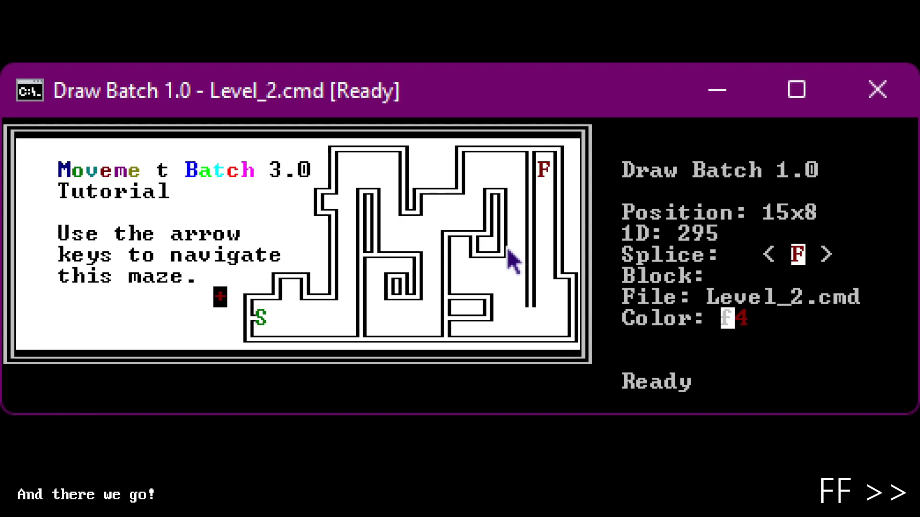
Exit the editor and preview YT_test.txt in the console with draw_batch.bat /filename:YT_test.txt /preview
key(Escape)
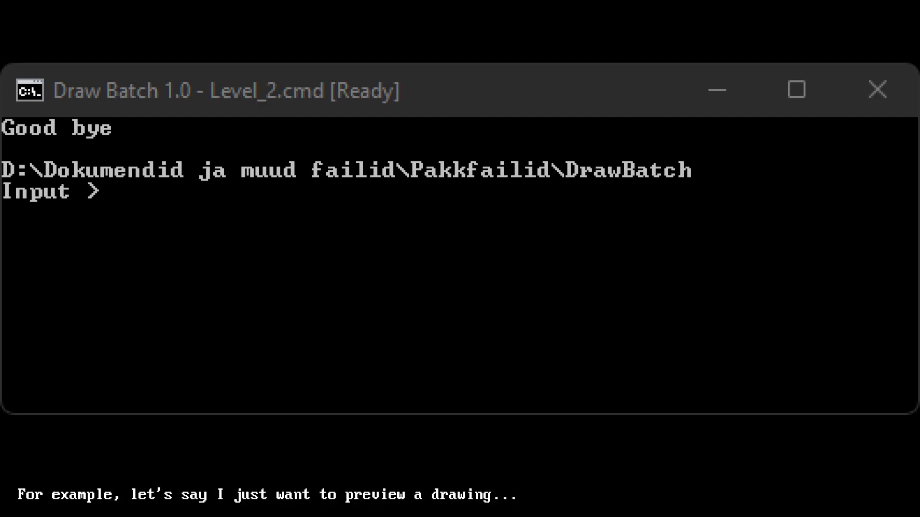
click(522, 235)
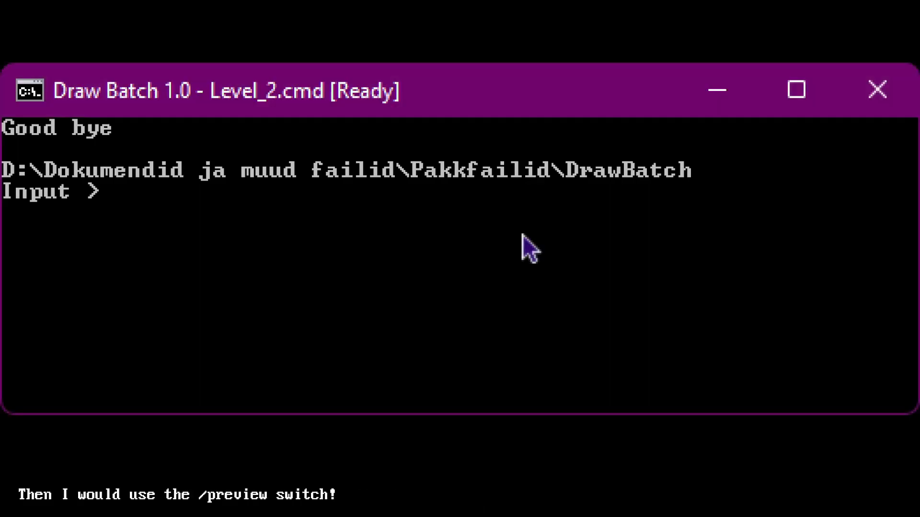
text(draw_batch.bat /)
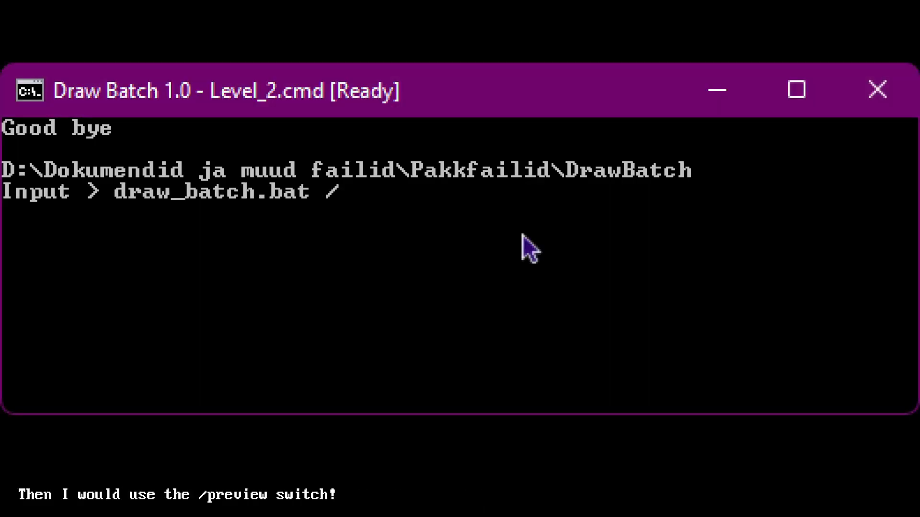
text(filename:YT_test.txt)
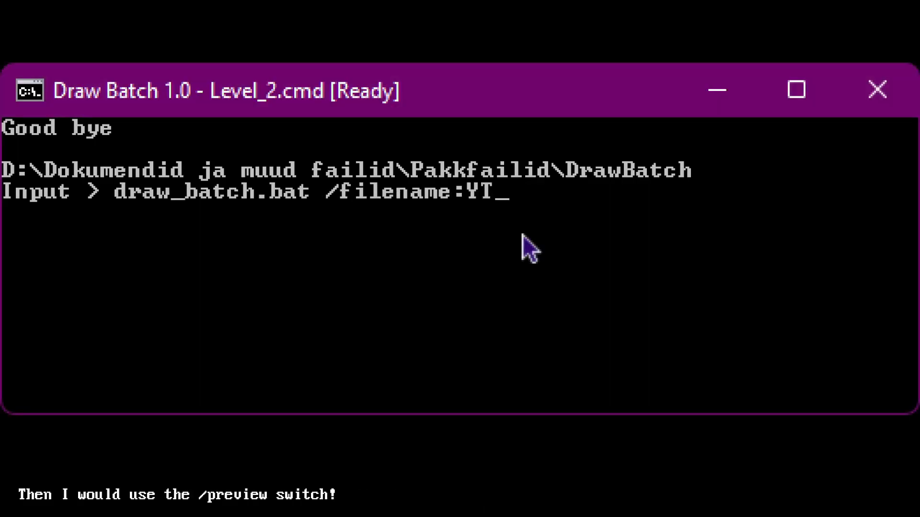
text( /preview)
key(Return)
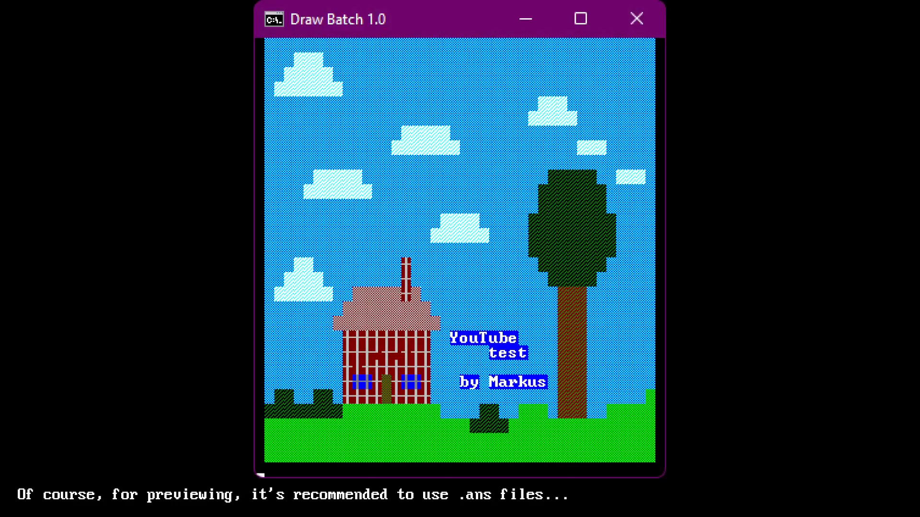
Preview the ANSI version of the drawing with draw_batch.bat /filename:YT_test.ans /preview
text(draw_batch.bat)
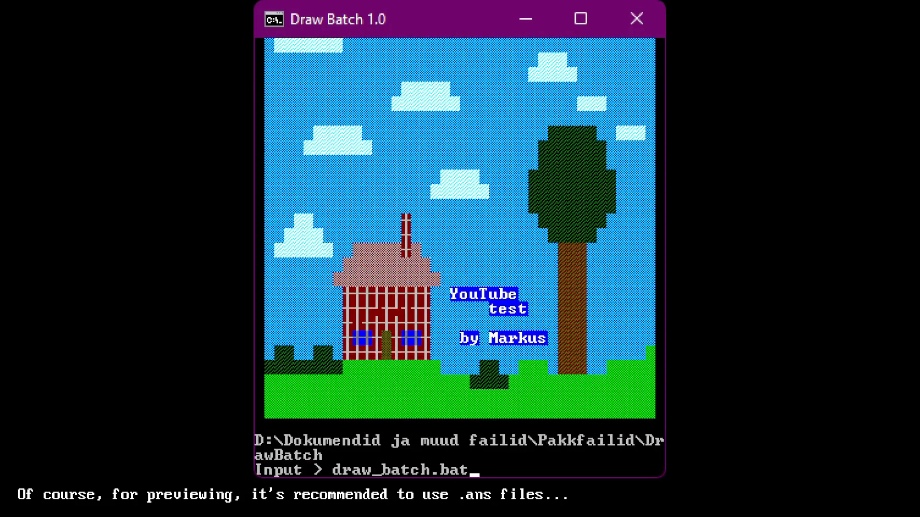
text( /filename:Y)
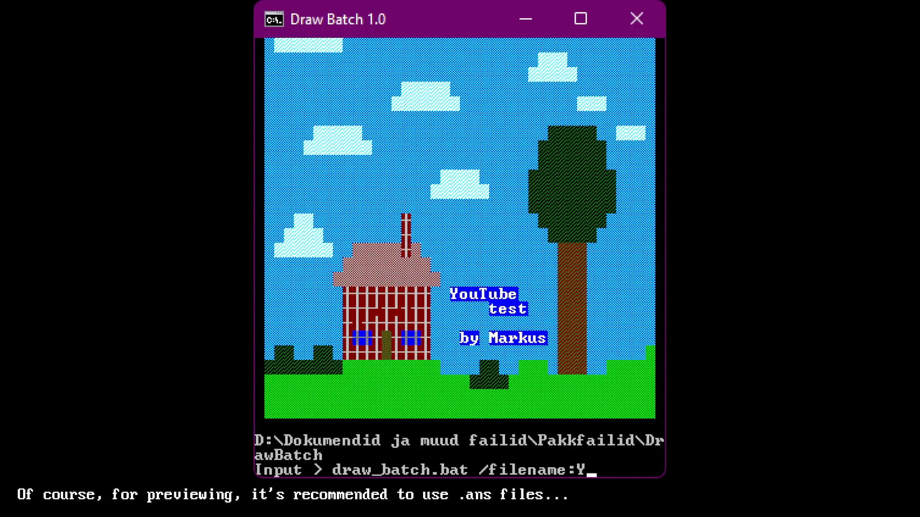
text(T_test.ans /pre)
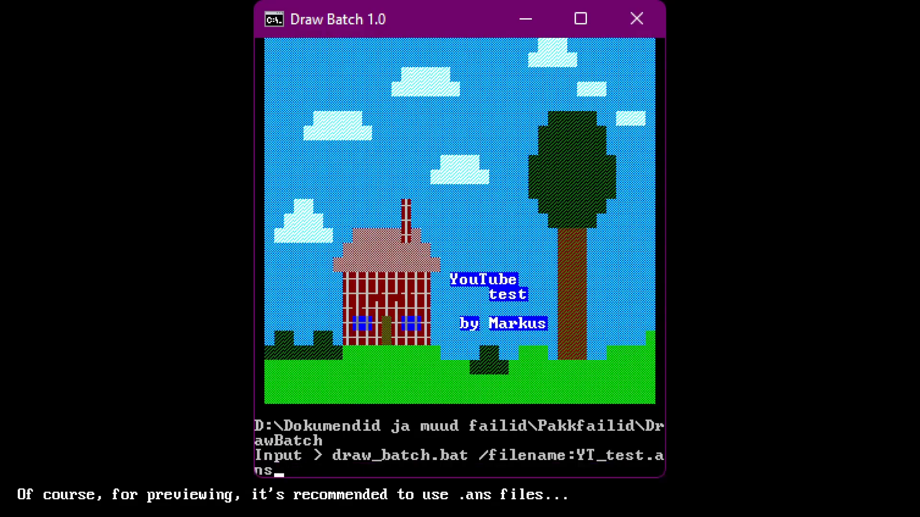
text(view)
key(Return)
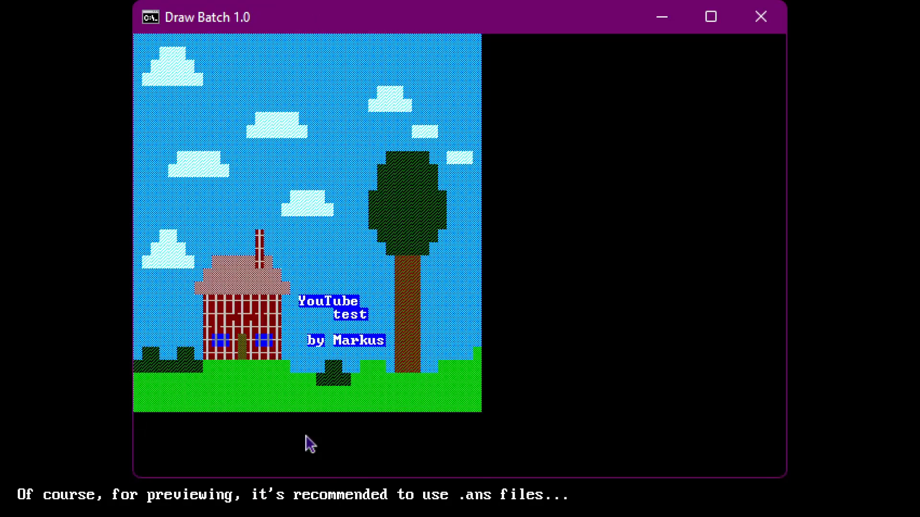
key(alt+Tab)
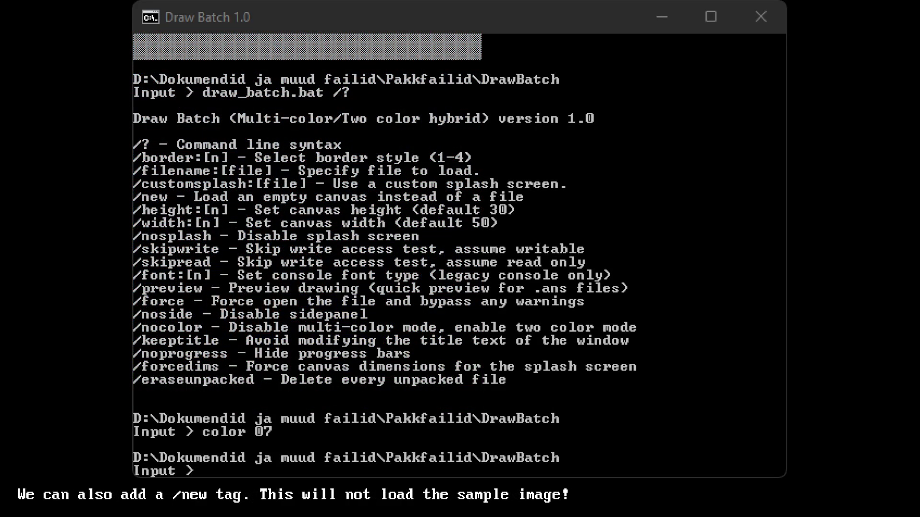
Start Draw Batch with an empty canvas instead of the sample image, using draw_batch.bat /new
click(434, 313)
text(draw_batch.bat /new)
key(Return)
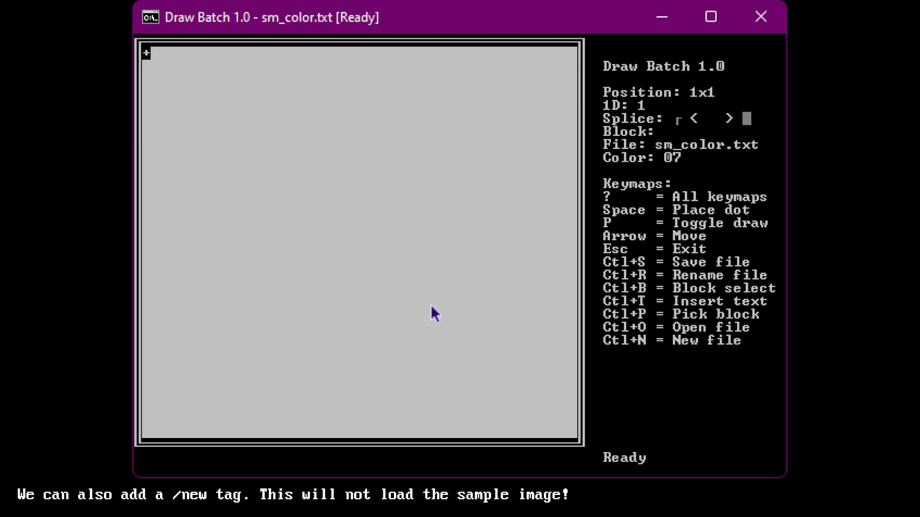
key(alt+Tab)
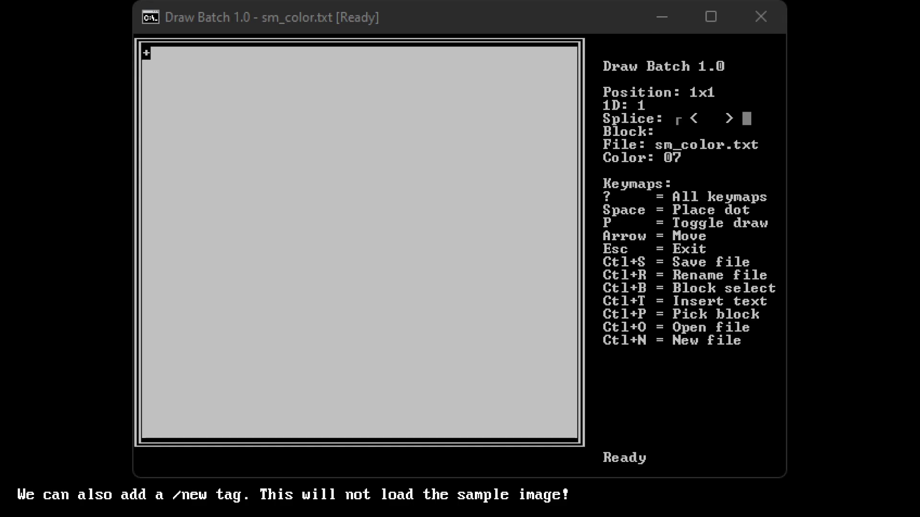
Exit the editor and list the available command line switches with draw_batch.bat /?
click(560, 425)
key(Escape)
text(draw_batch.bat /?)
key(Return)
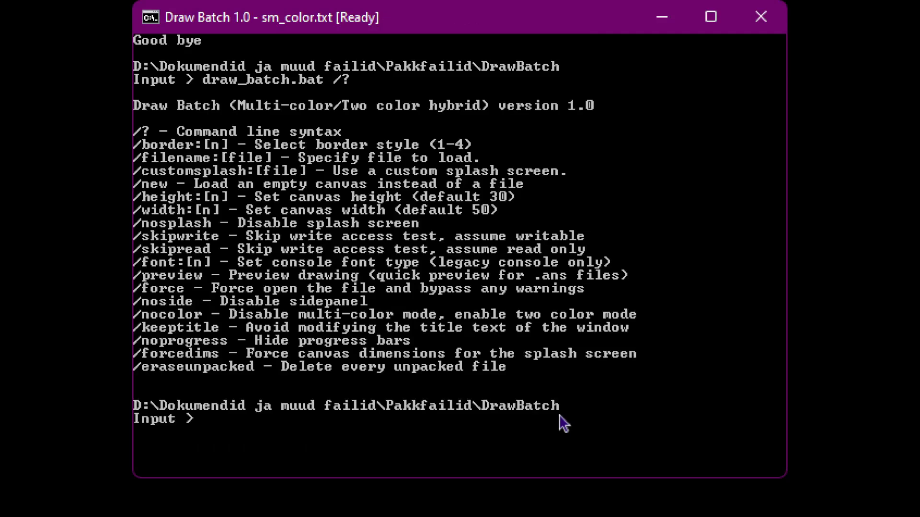
Start Draw Batch with the single-line border style, using draw_batch.bat with the /border: switch
text(dr)
key(Tab)
text(/border:)
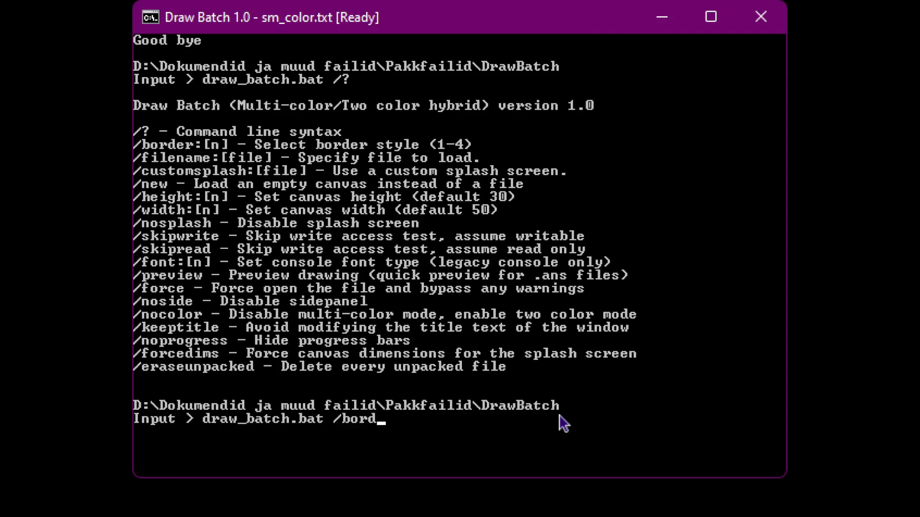
key(Return)
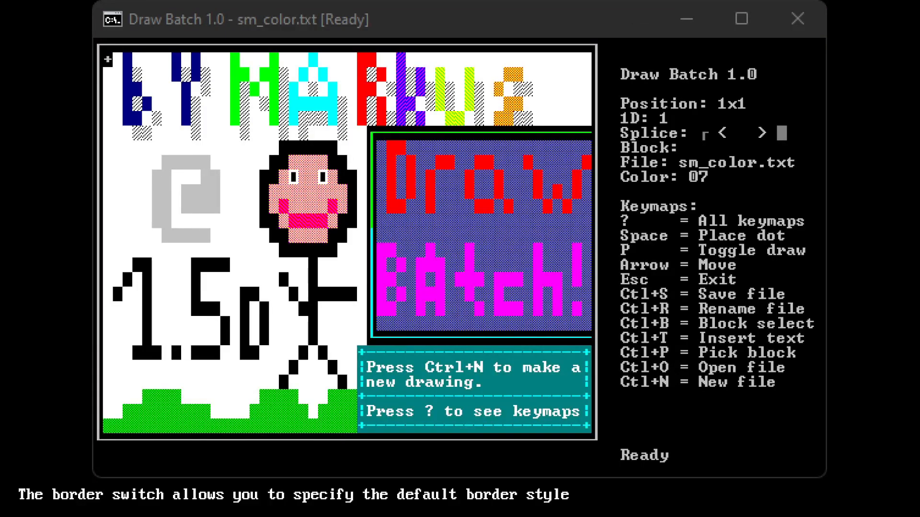
Exit the editor, list the switches with draw_batch.bat /?, and start Draw Batch without its splash screen using draw_batch.bat /nosplash
click(452, 300)
key(Escape)
text(draw_batch.bat /?)
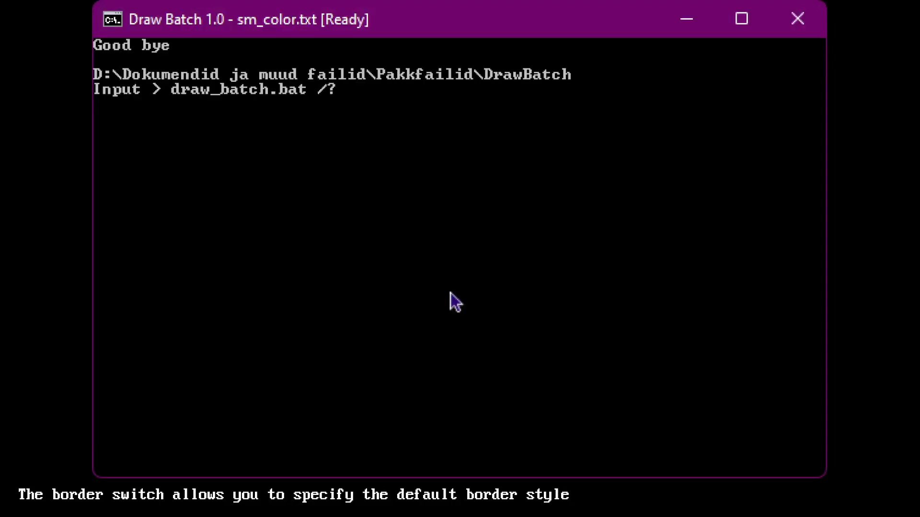
key(Return)
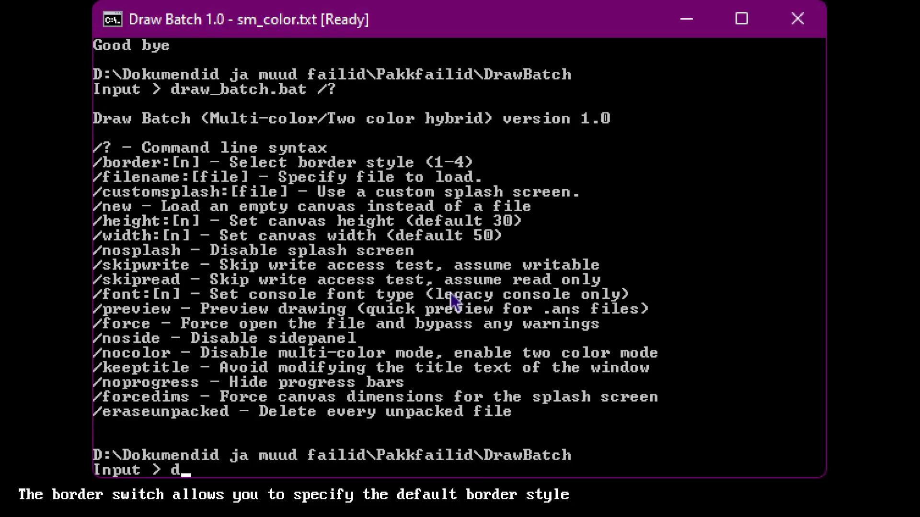
text(draw_batch.bat /nosplash)
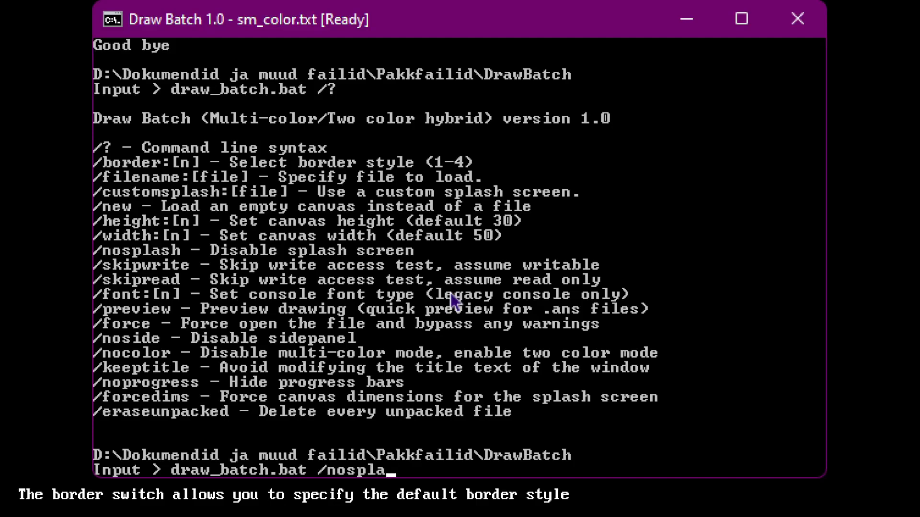
key(Return)
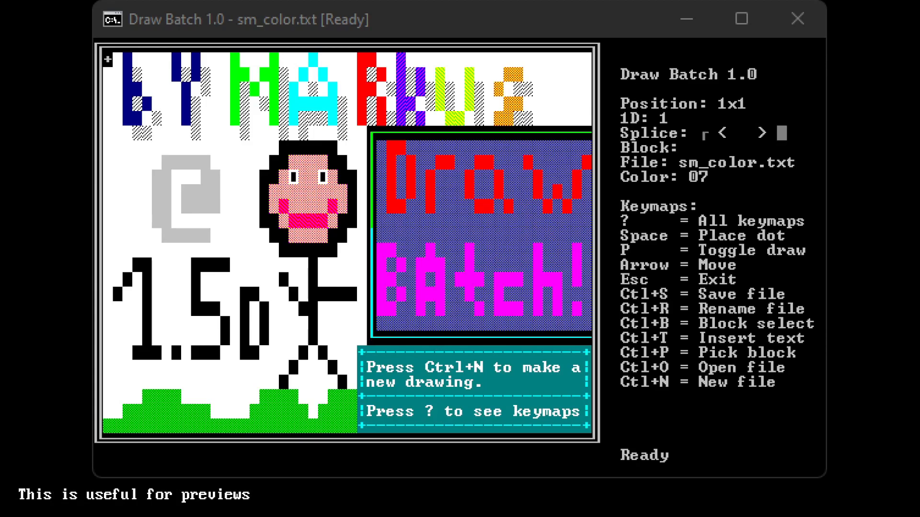
Exit the editor and preview the text drawing without a splash screen using draw_batch.bat /preview /nosplash /filename:YT_test.txt
click(417, 183)
key(Escape)
text(draw_batch.bat /preview /)
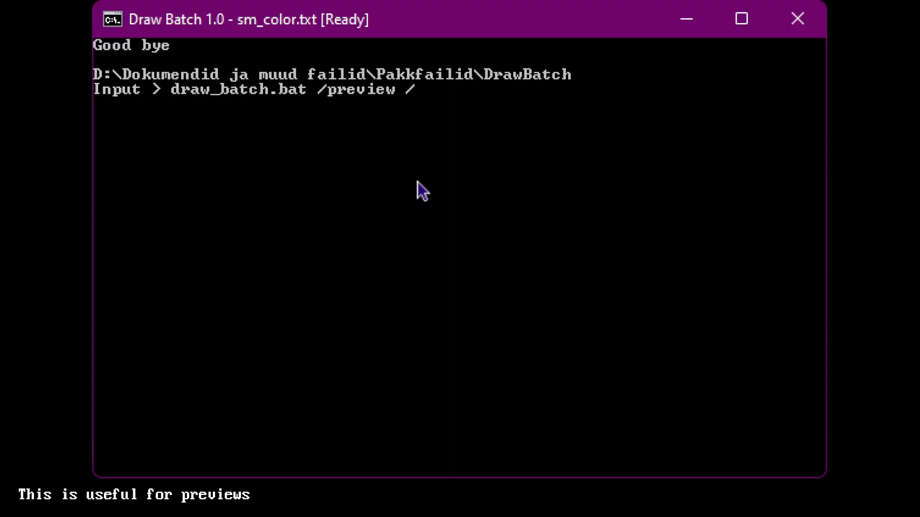
text(nosplash /filename:)
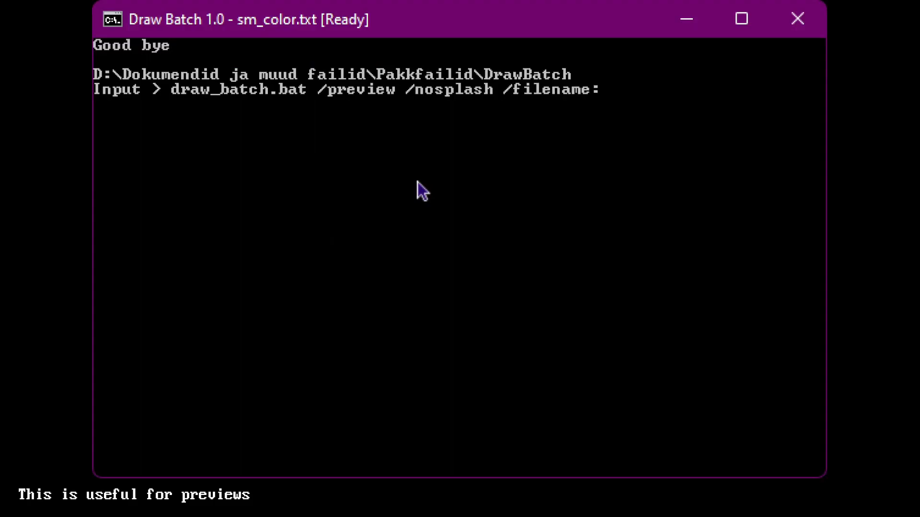
text(YT_test.txt)
key(Return)
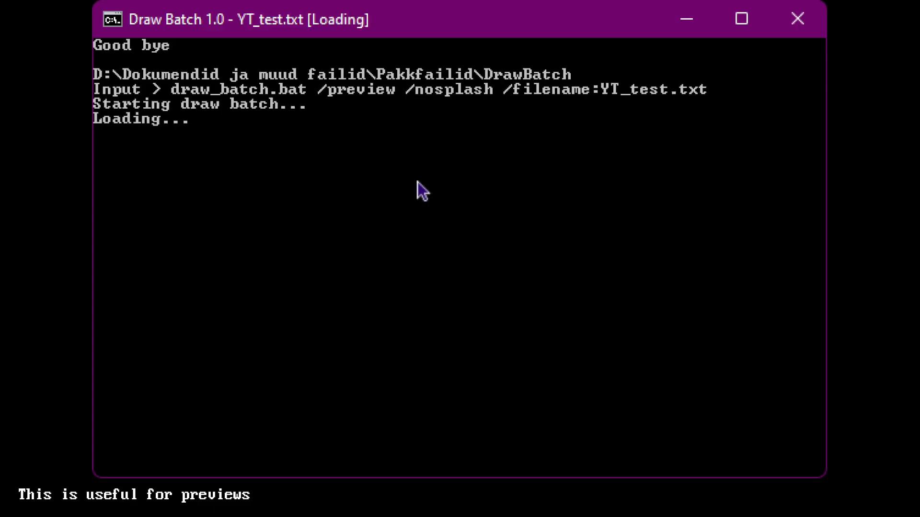
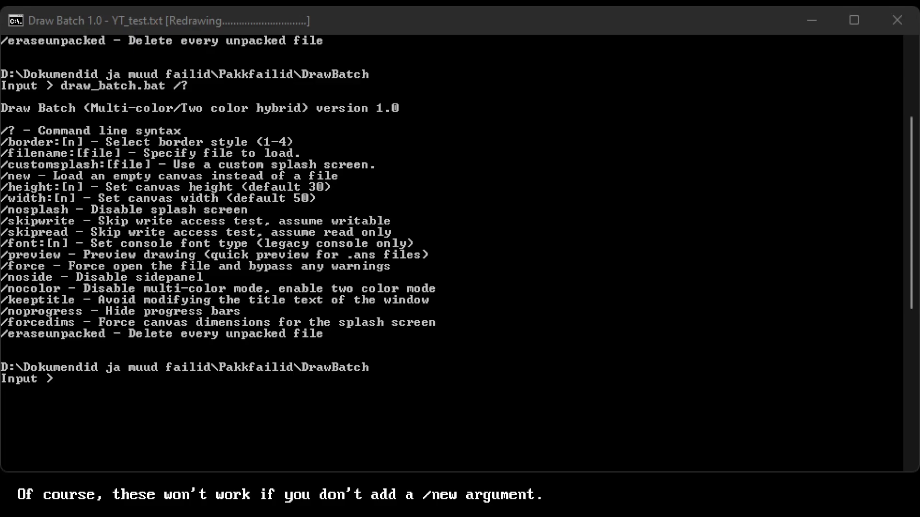
Start Draw Batch with an empty 40 by 20 canvas using draw_batch.bat /new /width:40 /height:20
text(draw_batch.bat /new /widtH)
key(BackSpace)
text(h:40 /height:20)
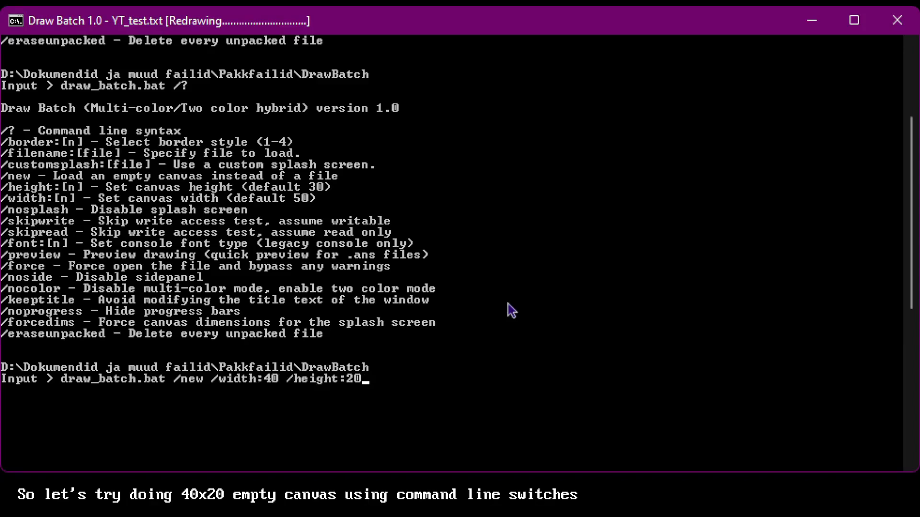
key(Return)
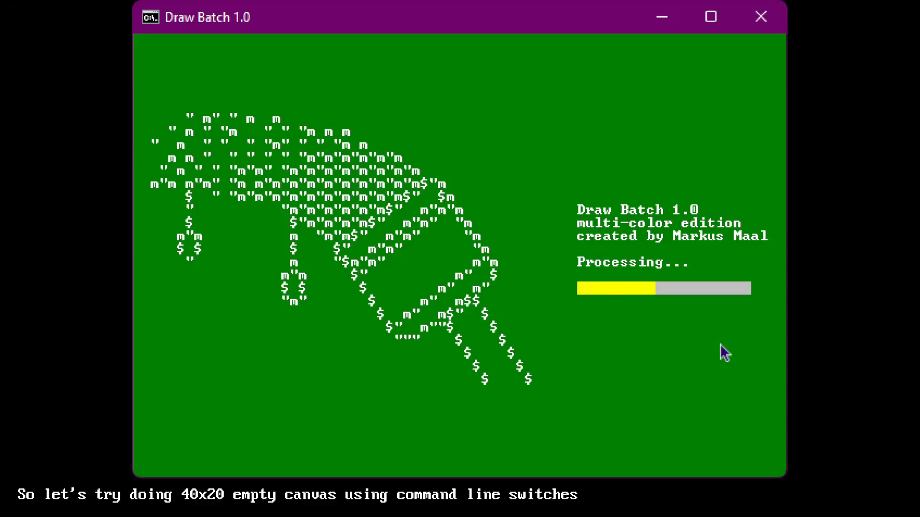
Move the drawing cursor to the canvas's lower-right corner cell to check the canvas dimensions against the position read-out
key(Right)
key(Right)
key(Right)
key(Right)
key(Right)
key(Right)
key(Right)
key(Right)
key(Right)
key(Right)
key(Right)
key(Right)
key(Right)
key(Right)
key(Right)
key(Right)
key(Right)
key(Right)
key(Right)
key(Right)
key(Right)
key(Right)
key(Right)
key(Right)
key(Down)
key(Down)
key(Down)
key(Down)
key(Down)
key(Down)
key(Down)
key(Down)
key(Down)
key(Down)
key(Down)
key(Down)
key(Down)
key(Down)
key(Down)
key(Down)
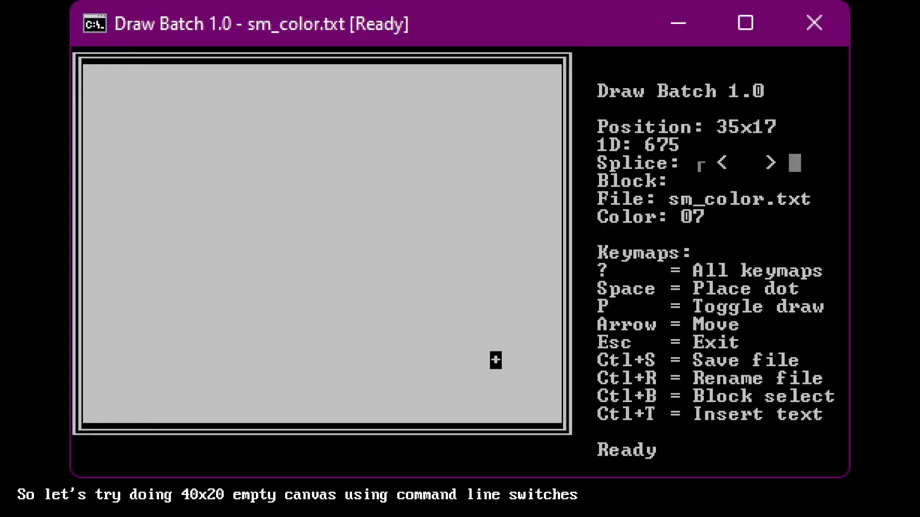
key(Down)
key(Down)
key(Down)
key(Right)
key(Right)
key(Right)
key(Right)
key(Right)
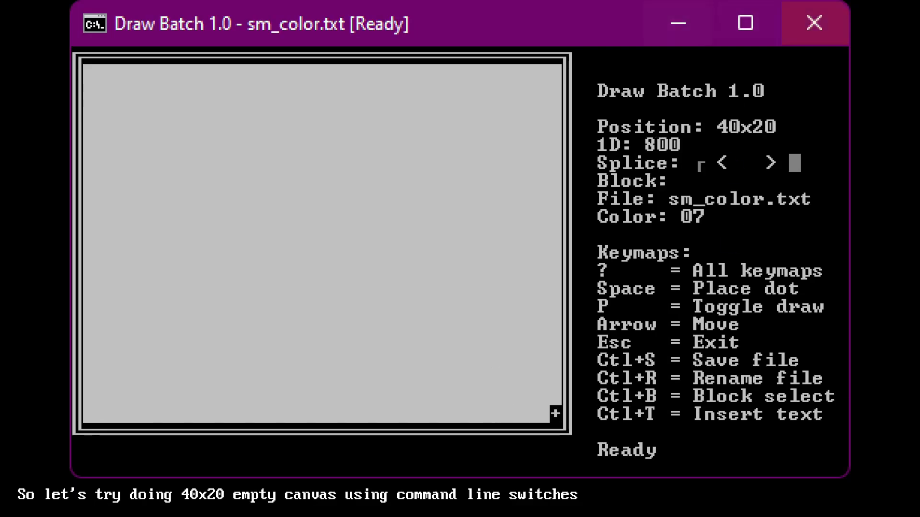
drag(717, 127, 775, 128)
key(ctrl+c)
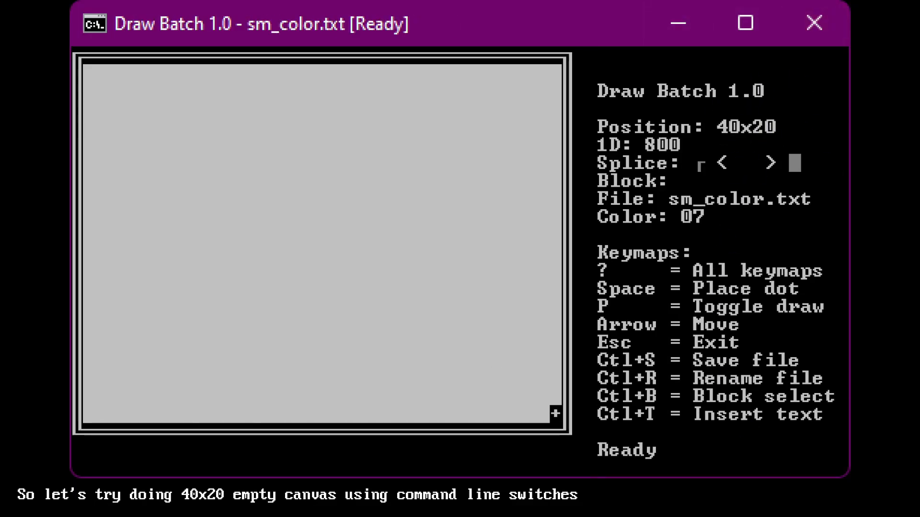
key(alt+Tab)
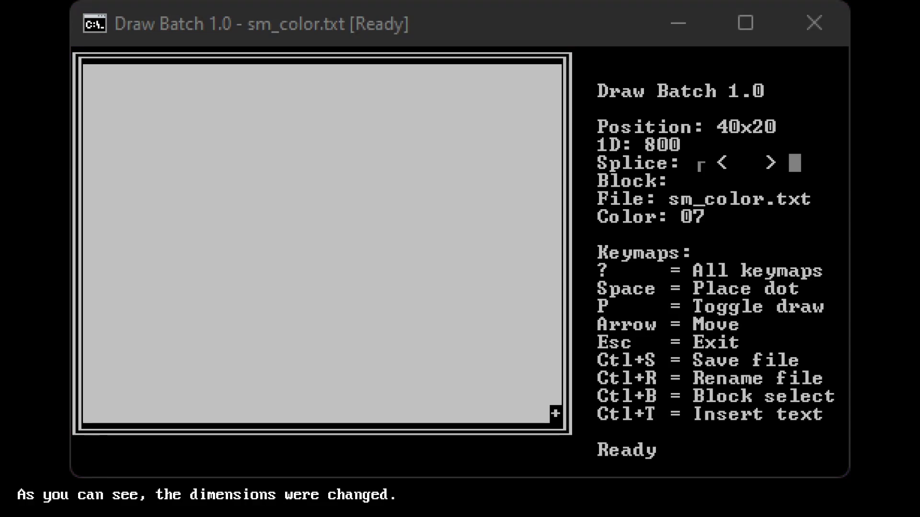
key(alt+Tab)
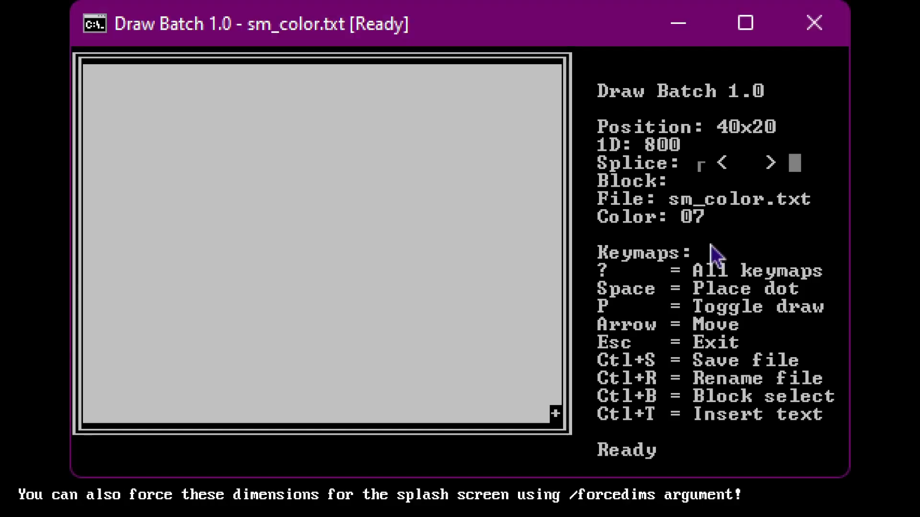
Exit the editor and rerun the 40 by 20 empty canvas command with the /forcedims switch added
key(Escape)
key(Up)
text(/forcedims)
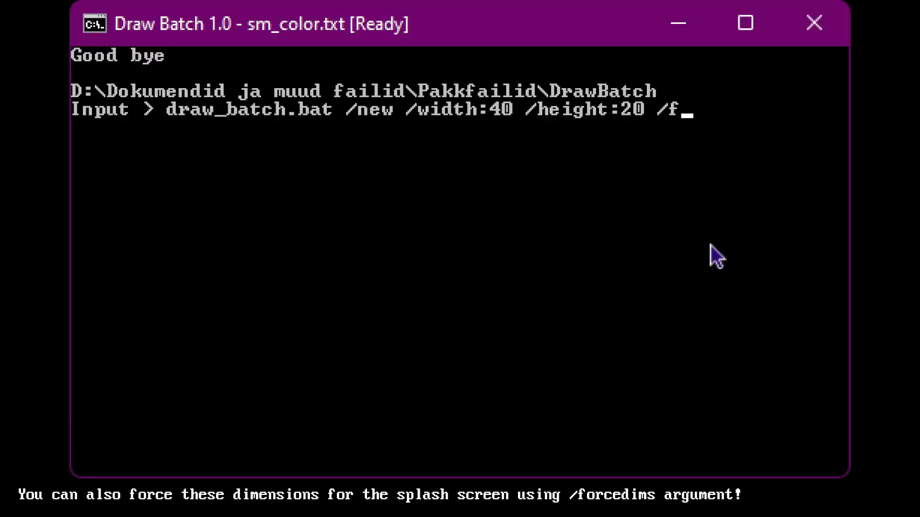
key(Return)
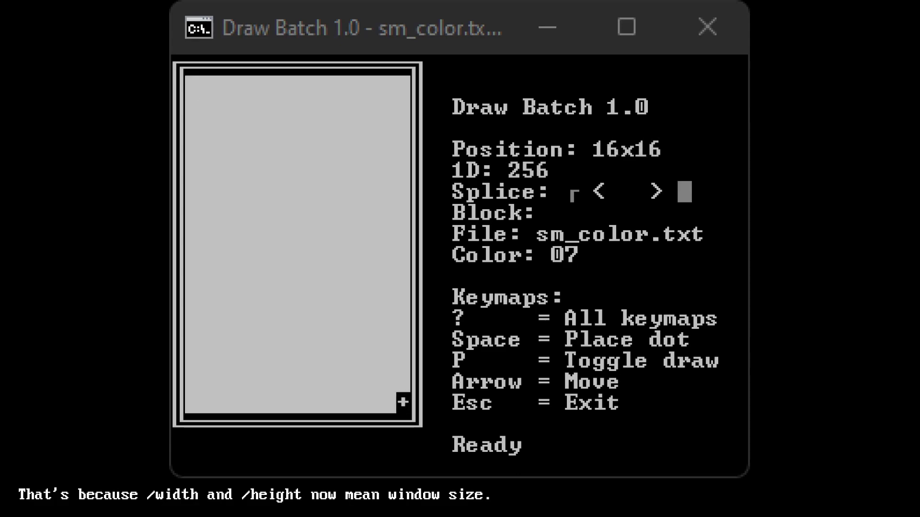
Exit the editor, bring back the previous /forcedims command and change its height switch to /height:24
click(276, 325)
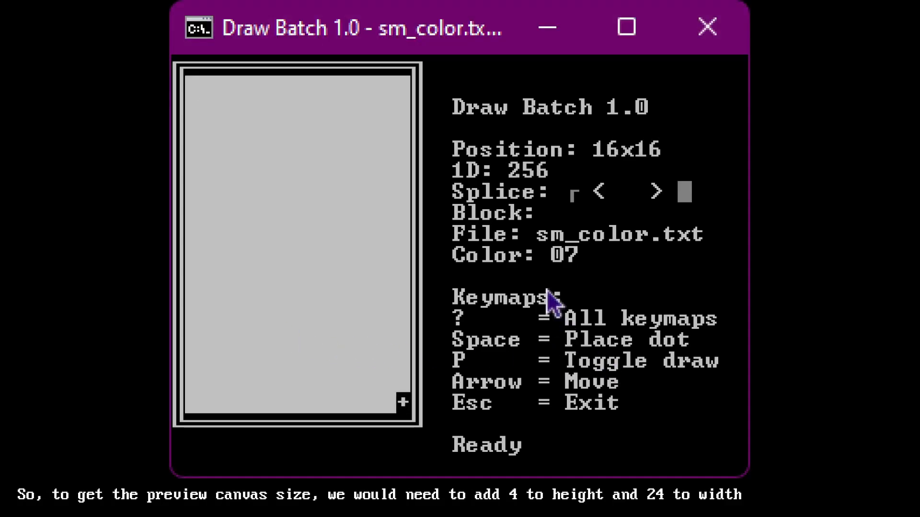
key(Escape)
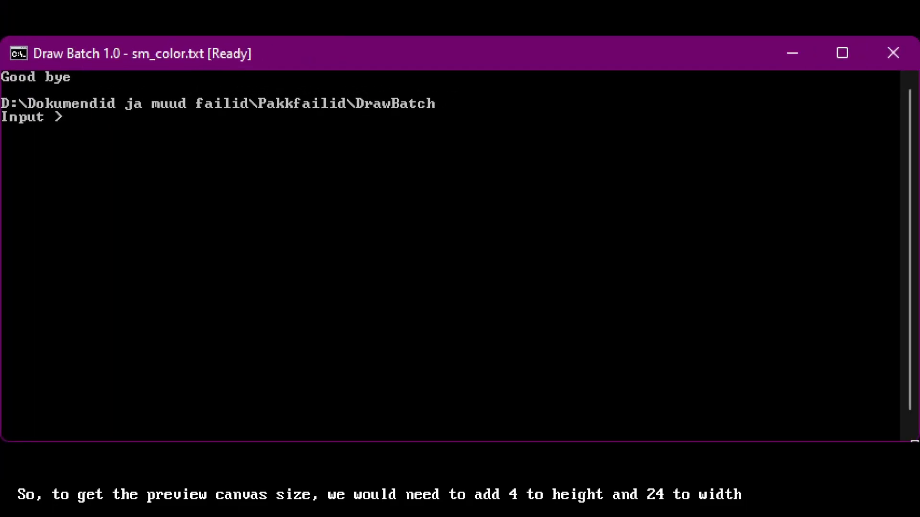
key(ctrl+v)
key(Left)
key(Left)
key(Left)
key(Left)
key(Left)
key(Left)
key(Left)
key(Left)
key(Left)
key(Left)
key(Left)
key(Left)
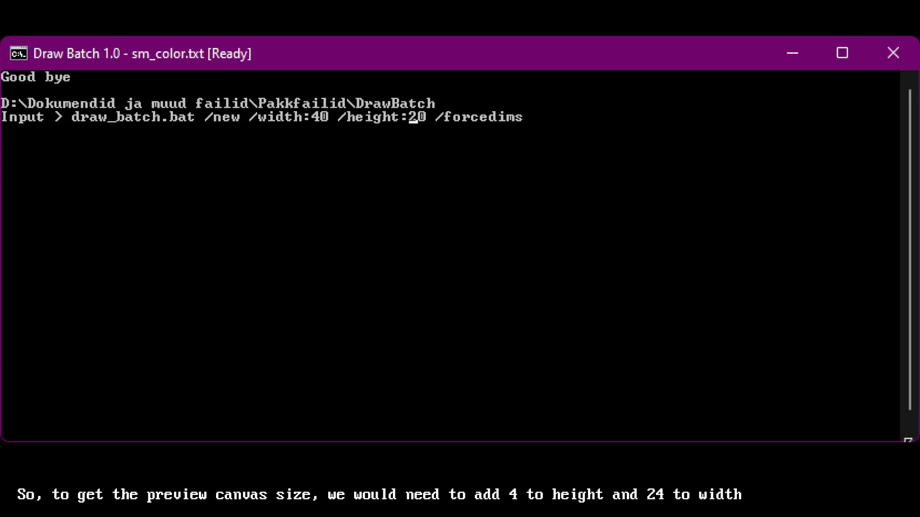
key(Right)
key(Delete)
text(4)
Change the command's width switch to /width:64 and start Draw Batch with the forced dimensions
key(Left)
key(Left)
key(Left)
key(Left)
key(Left)
key(Left)
key(Left)
key(Left)
key(Left)
key(Left)
key(Left)
key(Left)
key(Left)
key(Delete)
key(Delete)
text(64)
key(Return)
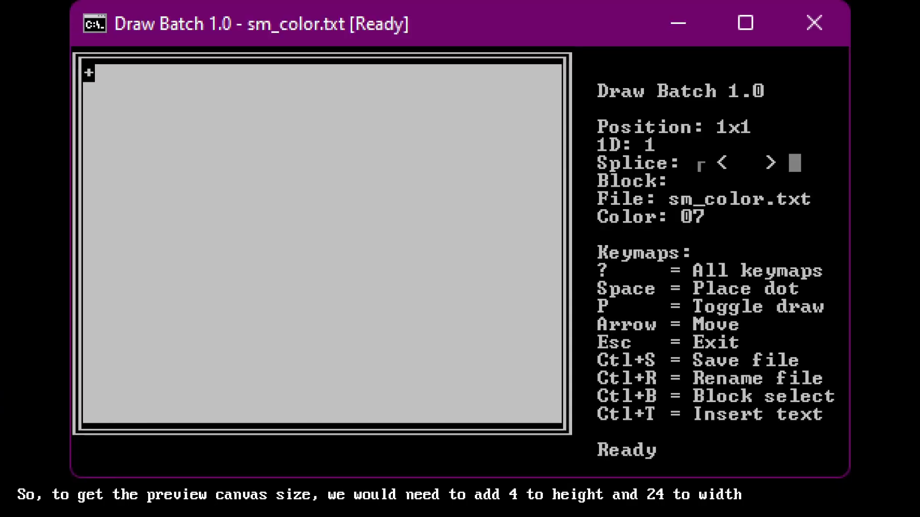
Move the drawing cursor to the last cell of the new canvas to verify the size given by the forced dimensions
key(Right)
key(Right)
key(Right)
key(Right)
key(Right)
key(Right)
key(Right)
key(Right)
key(Right)
key(Right)
key(Right)
key(Right)
key(Right)
key(Right)
key(Right)
key(Right)
key(Right)
key(Right)
key(Right)
key(Right)
key(Down)
key(Down)
key(Down)
key(Down)
key(Down)
key(Down)
key(Down)
key(Down)
key(Down)
key(Down)
key(Down)
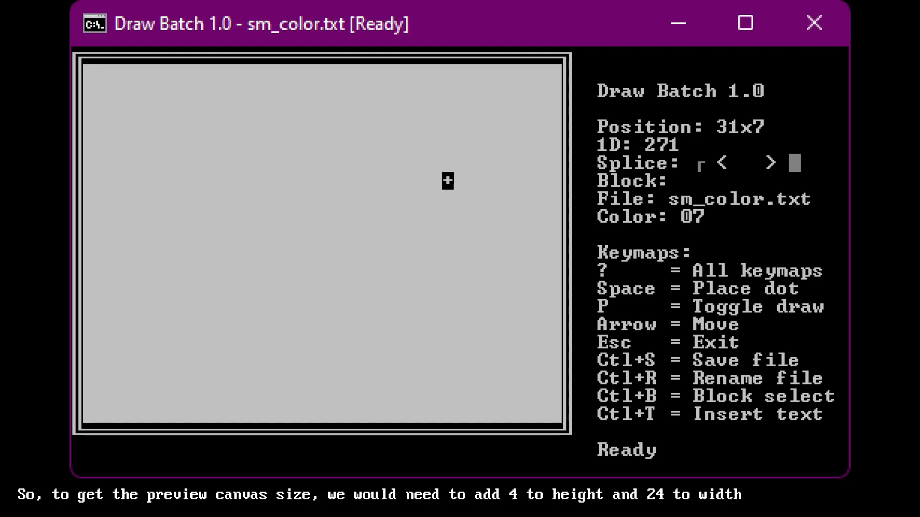
key(Right)
key(Right)
key(Right)
key(Right)
key(Right)
key(Down)
key(Down)
key(Down)
key(Down)
key(Right)
key(Right)
key(Right)
key(Right)
key(Down)
key(Down)
key(Down)
key(Down)
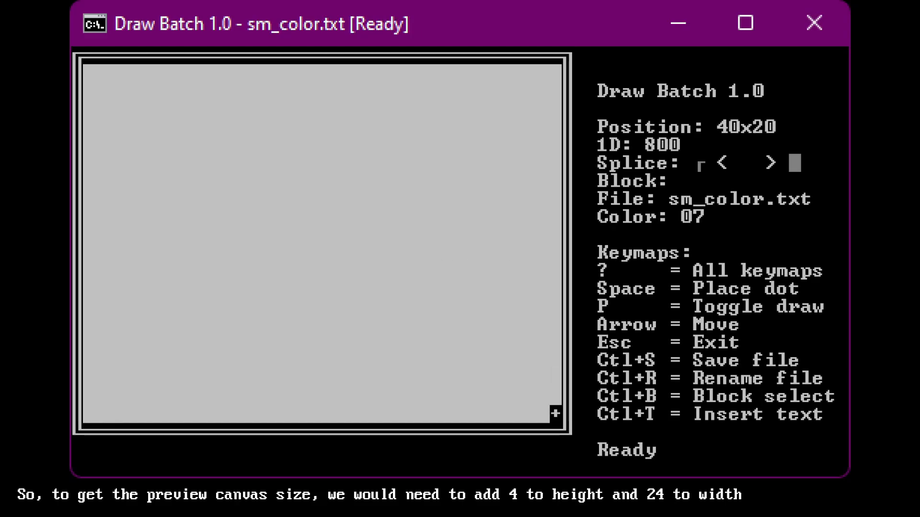
Exit the editor, bring back the last forced-dimensions command and change its switches to /height:31 and /width:41
key(Escape)
key(Up)
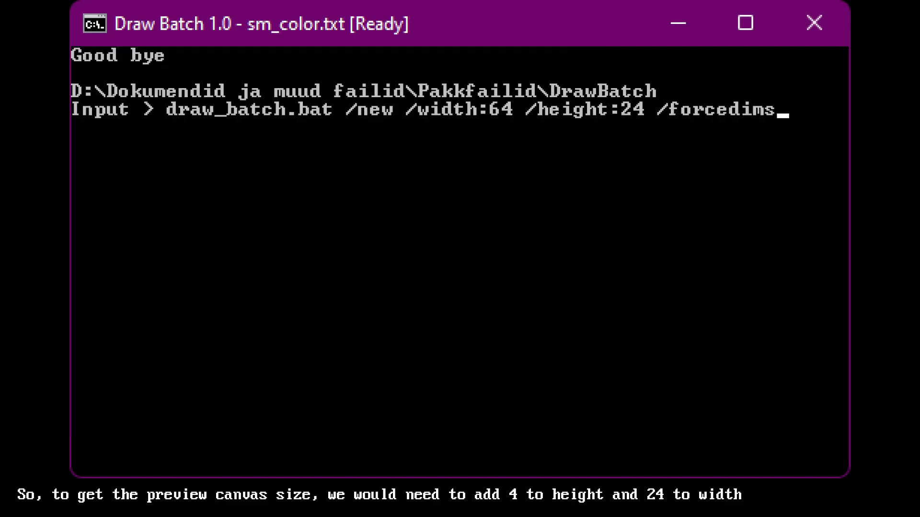
key(alt+Tab)
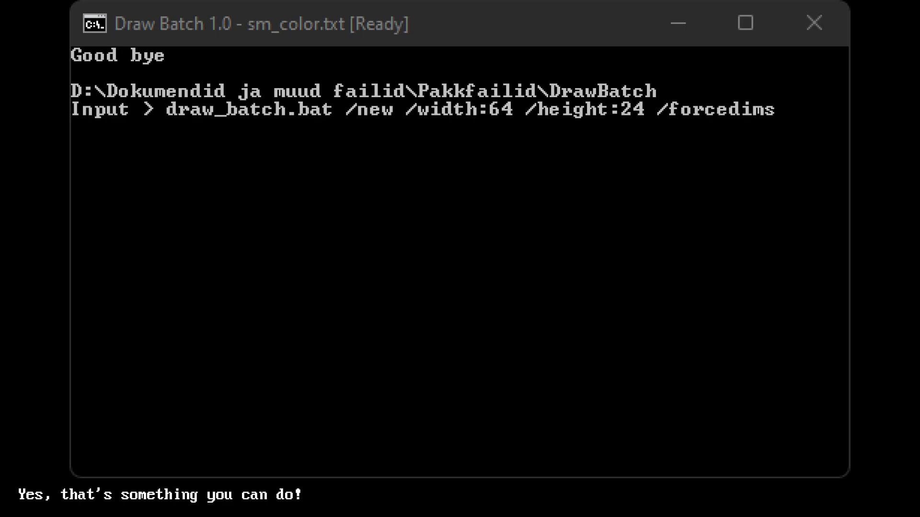
key(alt+Tab)
key(Left)
key(Left)
key(Left)
key(Left)
key(Left)
key(Left)
key(Left)
key(Left)
key(Left)
key(Left)
key(Left)
key(Left)
key(Left)
key(Delete)
key(Delete)
text(31)
key(Left)
key(Left)
key(Left)
key(Left)
key(Left)
key(Left)
key(Left)
key(Left)
key(Left)
key(Left)
key(Left)
key(Left)
key(Delete)
key(Delete)
text(41)
Remove the /new switch from the recalled command
key(End)
key(Left)
key(Left)
key(Left)
key(Left)
key(Left)
key(Left)
key(Left)
key(Left)
key(Left)
key(Left)
key(Left)
key(Left)
key(Left)
key(Left)
key(Left)
key(Left)
key(Left)
key(Left)
key(Left)
key(Left)
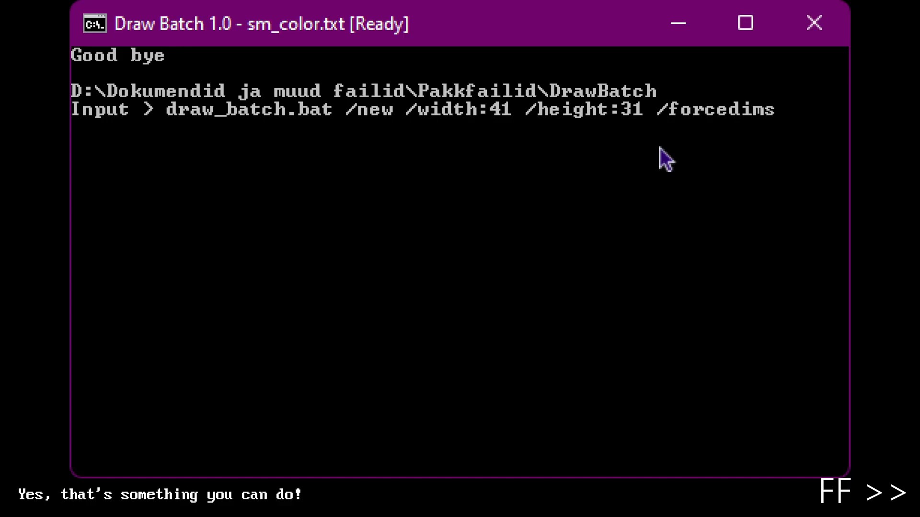
key(BackSpace)
key(Delete)
key(Delete)
key(Delete)
key(Delete)
Add /customsplash:YT_test.ans to the end of the command and start Draw Batch with the custom splash screen
key(End)
text(/customsplash:YT_test.ans)
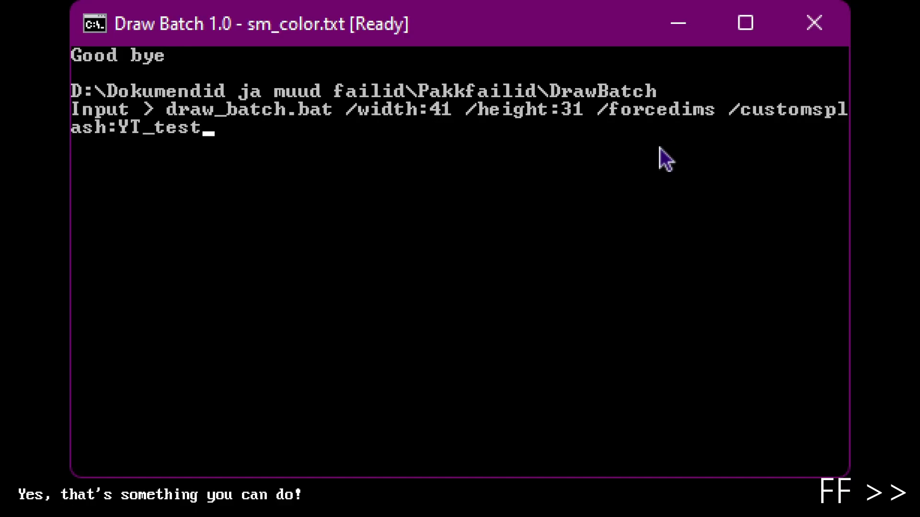
key(alt+Tab)
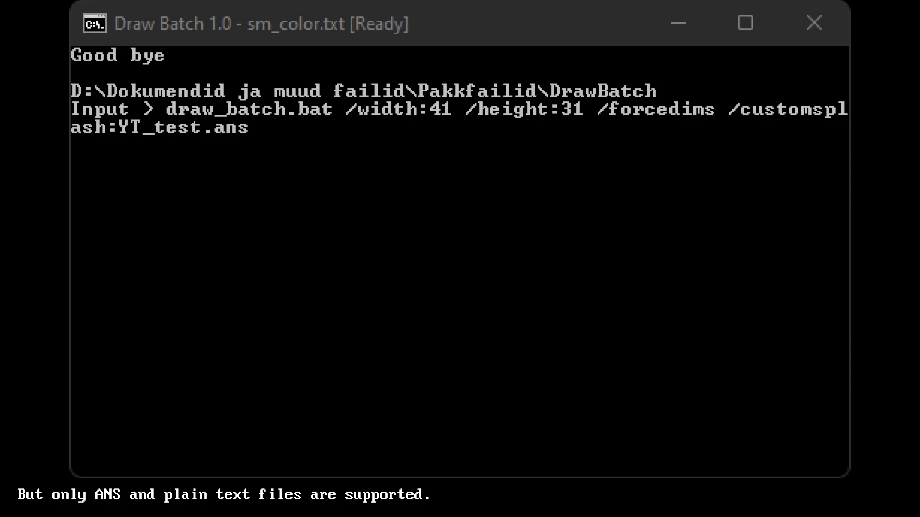
click(573, 234)
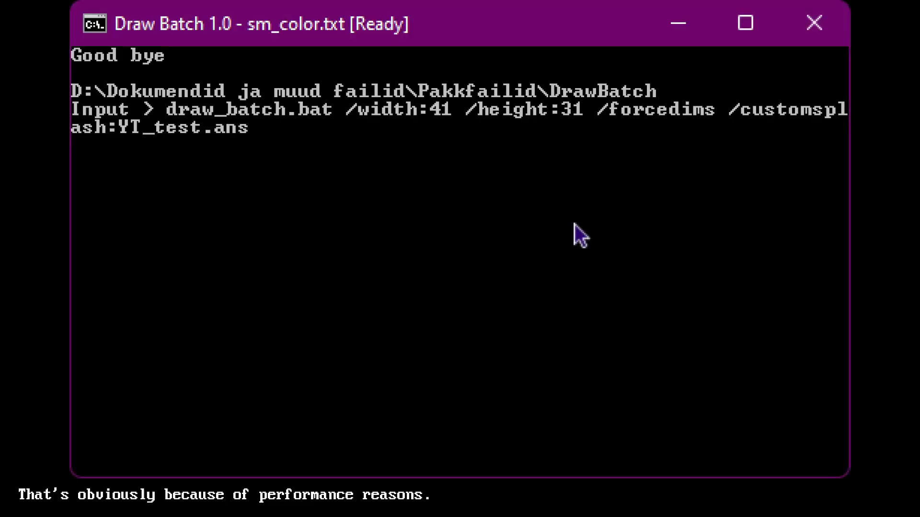
key(Return)
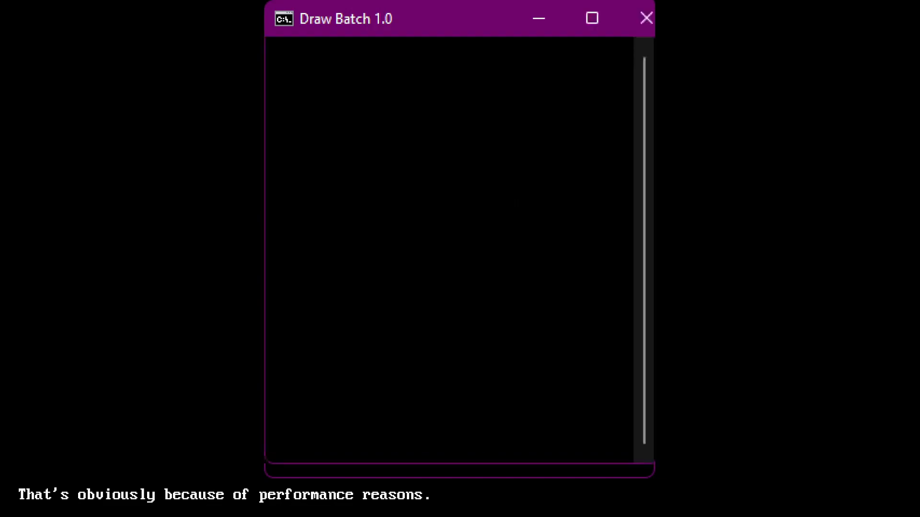
key(alt+Tab)
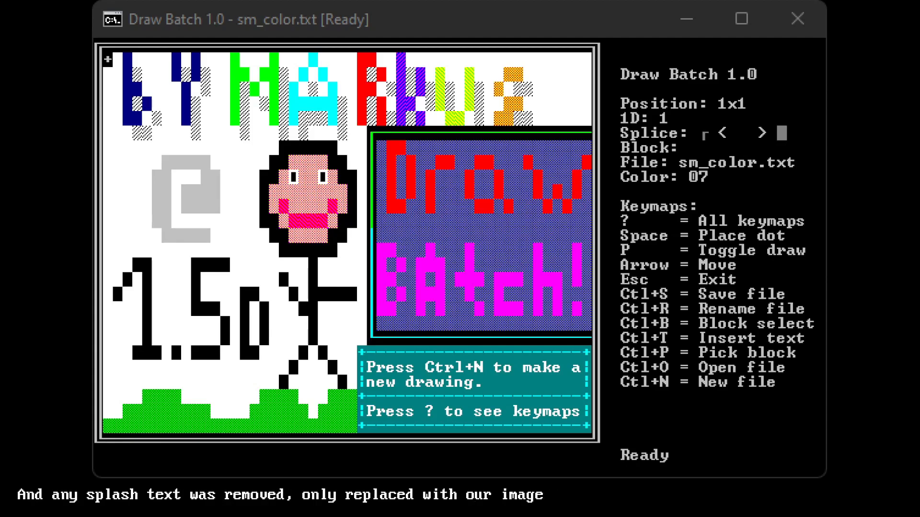
Exit the editor and list the command line switches with draw_batch.bat /?
click(663, 288)
key(Escape)
text(draw_batch.bat /?)
key(Return)
key(alt+Tab)
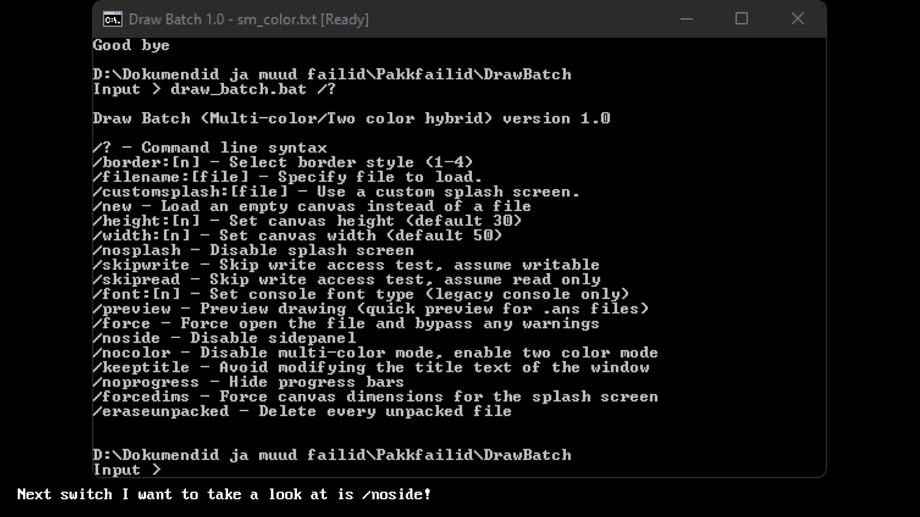
Start Draw Batch without its side panel using draw_batch.bat /noside
key(Tab)
text(/noside)
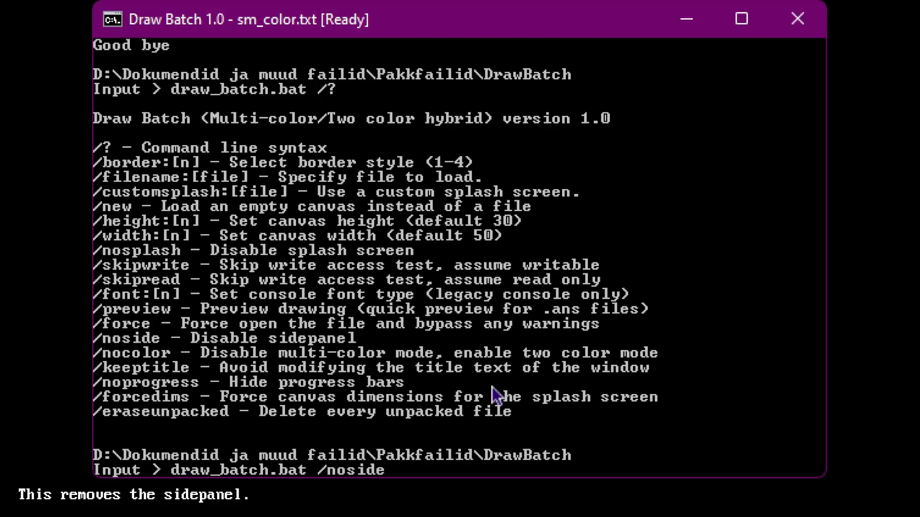
key(Return)
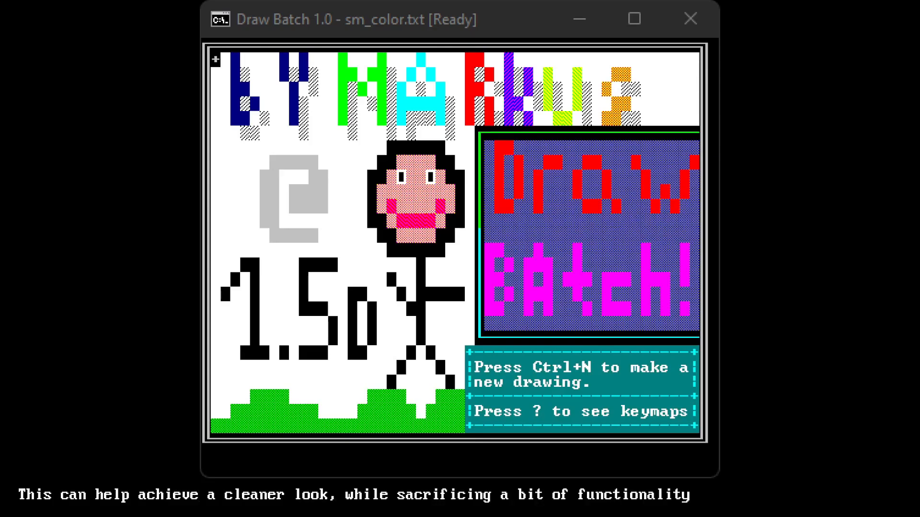
Place a dot in the second column of row 7 on the sample drawing, above the gray @ sign
click(515, 354)
key(Down)
key(Down)
key(Down)
key(Down)
key(Down)
key(Down)
key(Right)
key(space)
key(Down)
key(Up)
key(space)
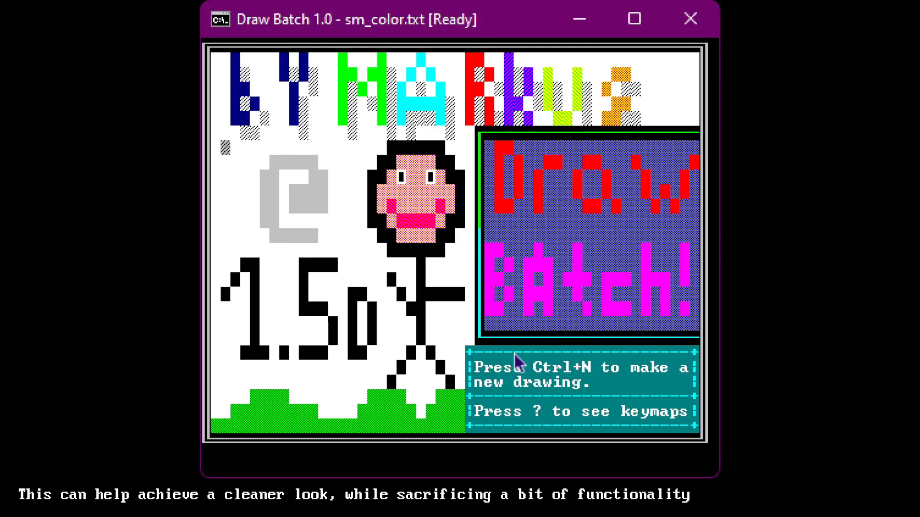
key(Right)
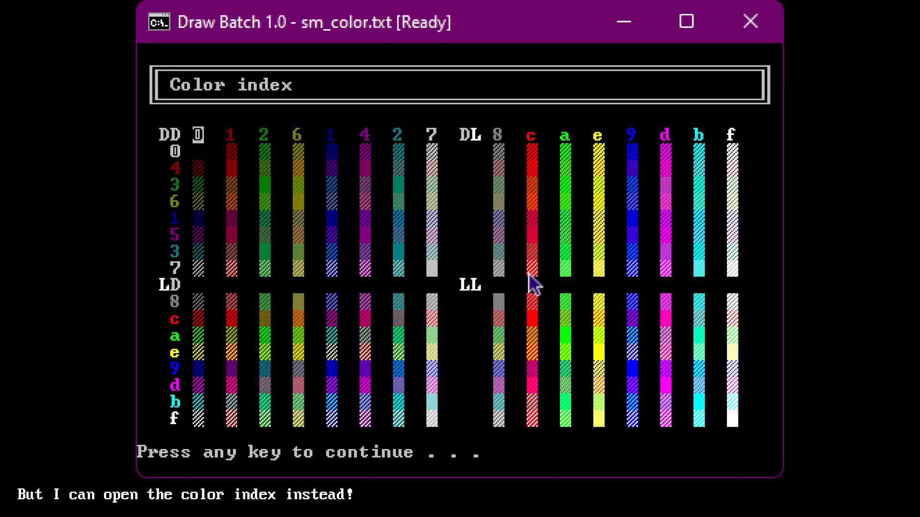
View the color index repeatedly to compare its color combinations in different block patterns, and return to the drawing
key(space)
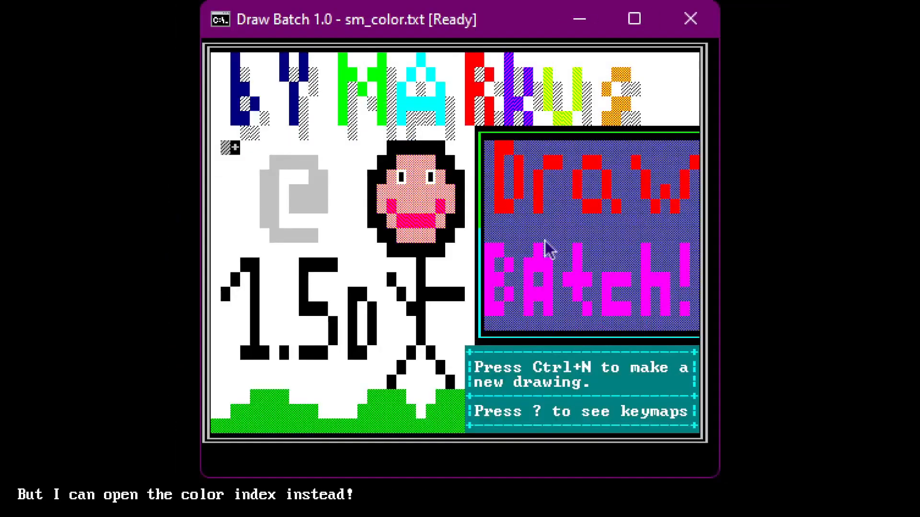
key(c)
key(space)
key(c)
key(space)
key(c)
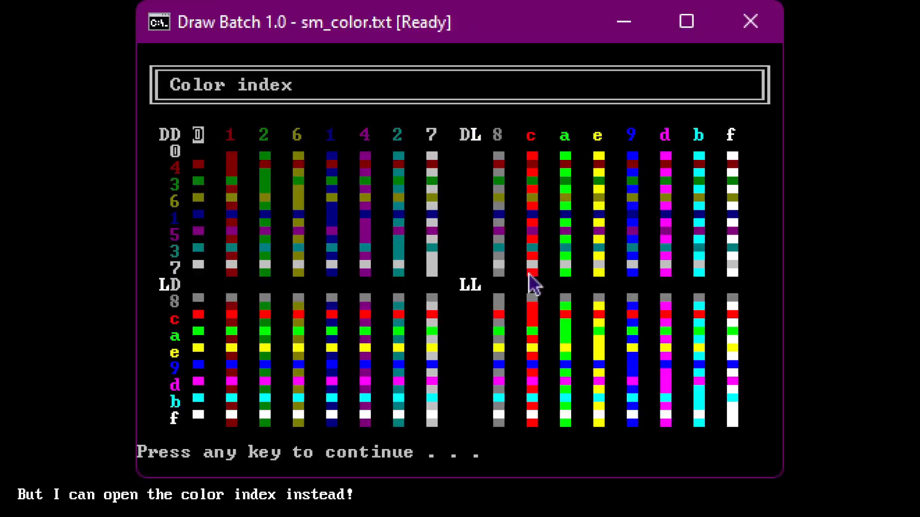
key(space)
Exit the editor and start Draw Batch in two color mode with draw_batch.bat /nocolor
key(Escape)
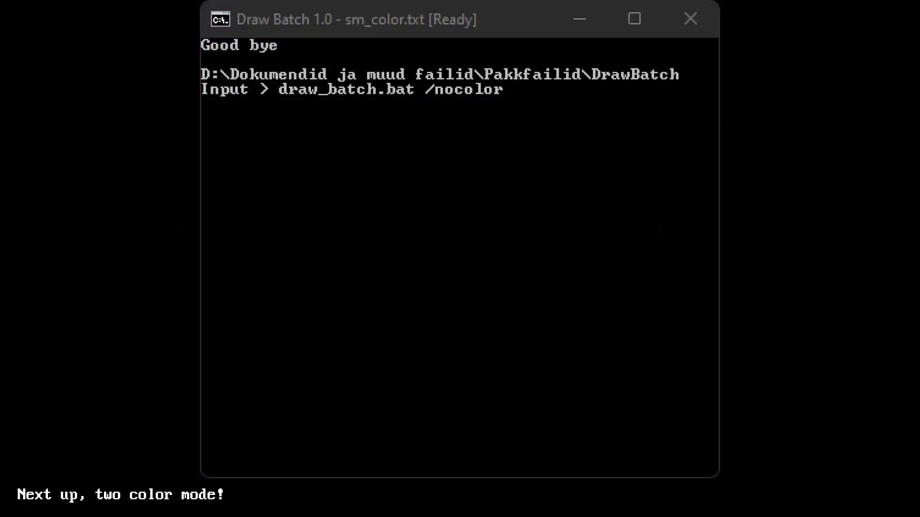
key(Return)
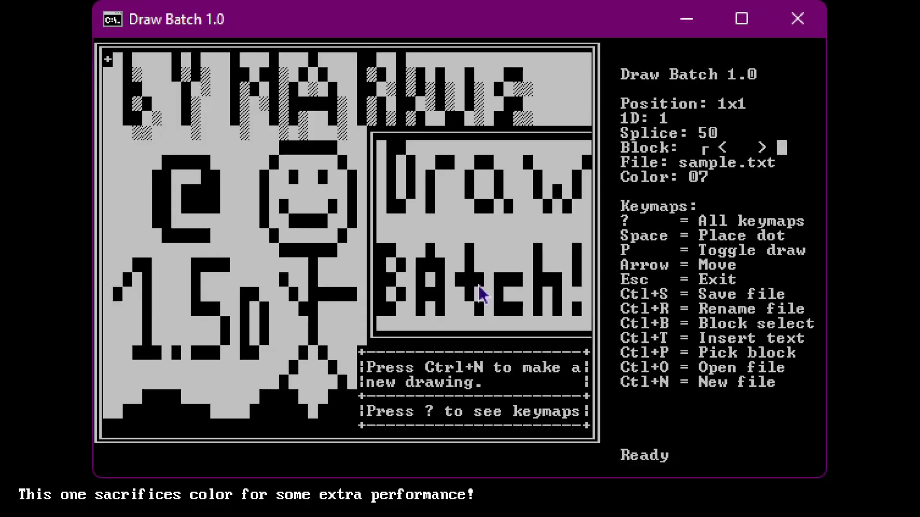
Move the drawing cursor to position 10x7 to try out movement on the two color sample drawing
key(Down)
key(Down)
key(Down)
key(Down)
key(Down)
key(Down)
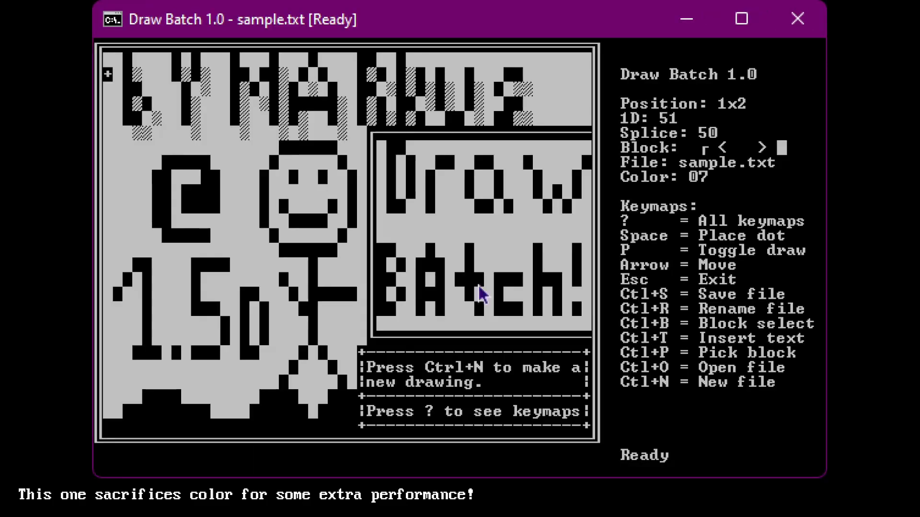
key(Right)
key(Right)
key(Right)
key(Right)
key(Right)
key(Right)
key(Right)
key(Right)
key(Right)
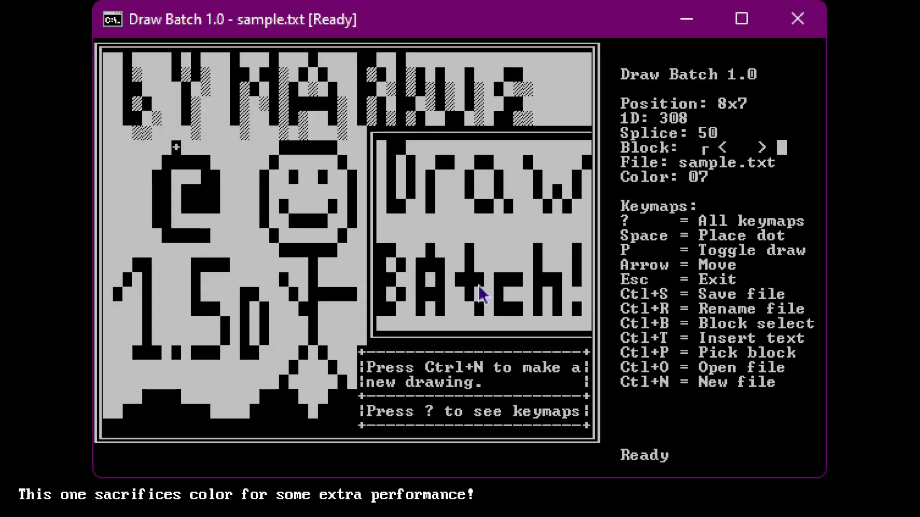
Load YT_test.txt from the end of the txt file list into the two color editor
key(ctrl+o)
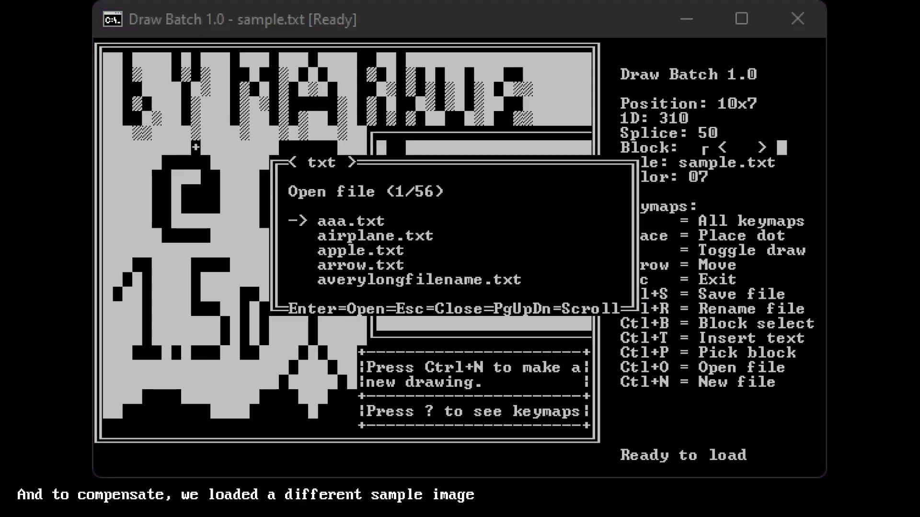
click(621, 236)
key(Down)
key(Down)
key(Down)
key(Down)
key(Down)
key(Down)
key(Down)
key(Down)
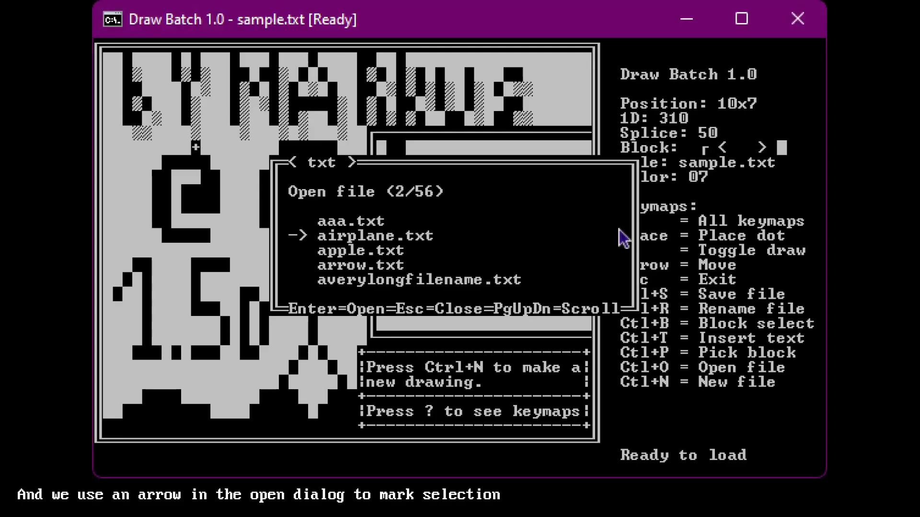
key(Down)
key(Down)
key(Down)
key(Down)
key(Down)
key(Down)
key(Down)
key(Down)
key(Down)
key(Down)
key(Down)
key(Down)
key(Down)
key(Down)
key(Down)
key(Down)
key(Down)
key(Down)
key(Down)
key(Down)
key(Down)
key(Down)
key(Down)
key(Down)
key(Down)
key(Down)
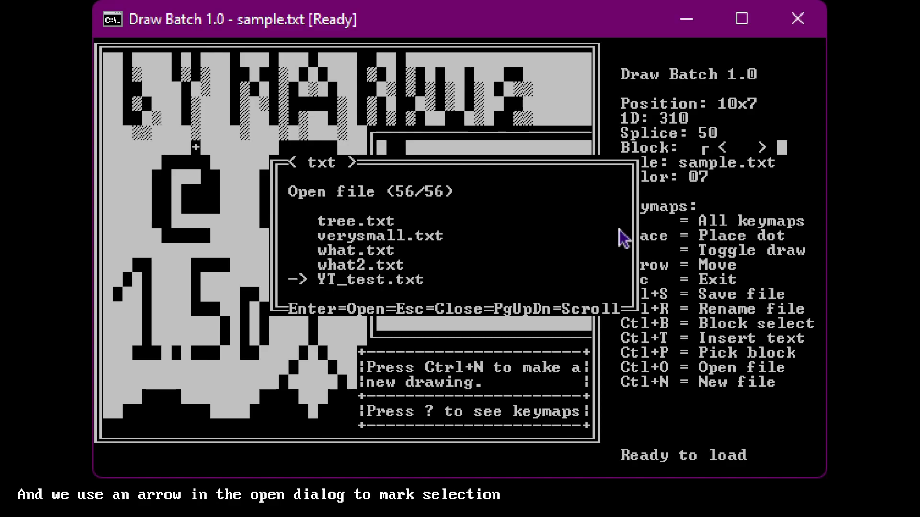
key(alt+Tab)
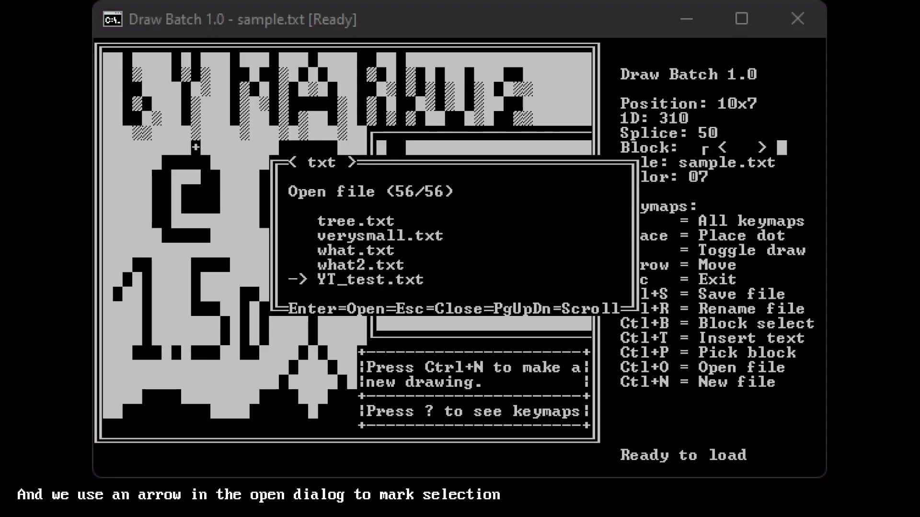
click(503, 316)
key(Return)
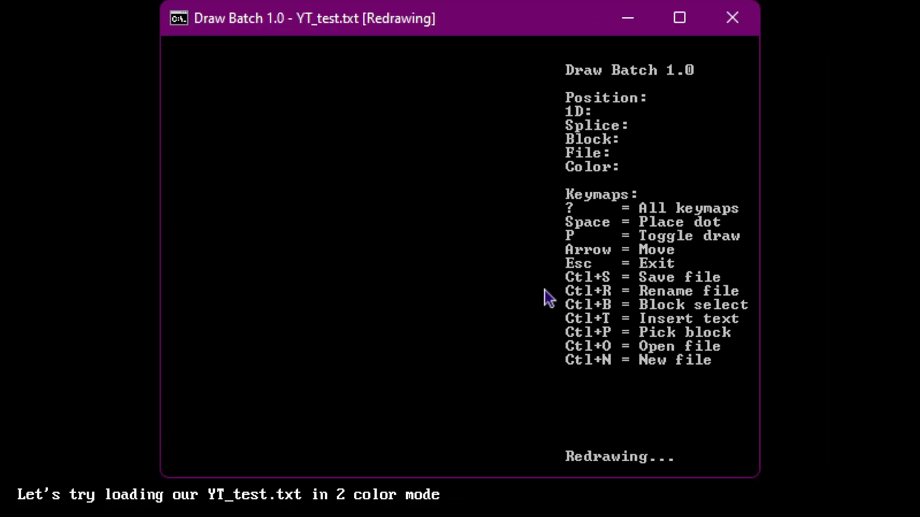
Move the drawing cursor along the first row of the loaded drawing to position 4x1
key(Right)
key(Right)
key(Right)
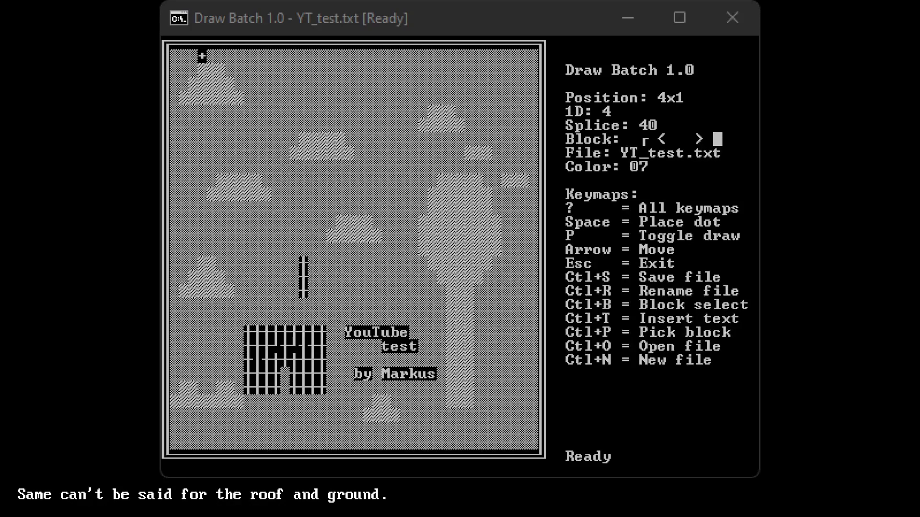
Load me.txt from the txt file list into the two color editor
click(695, 310)
key(ctrl+o)
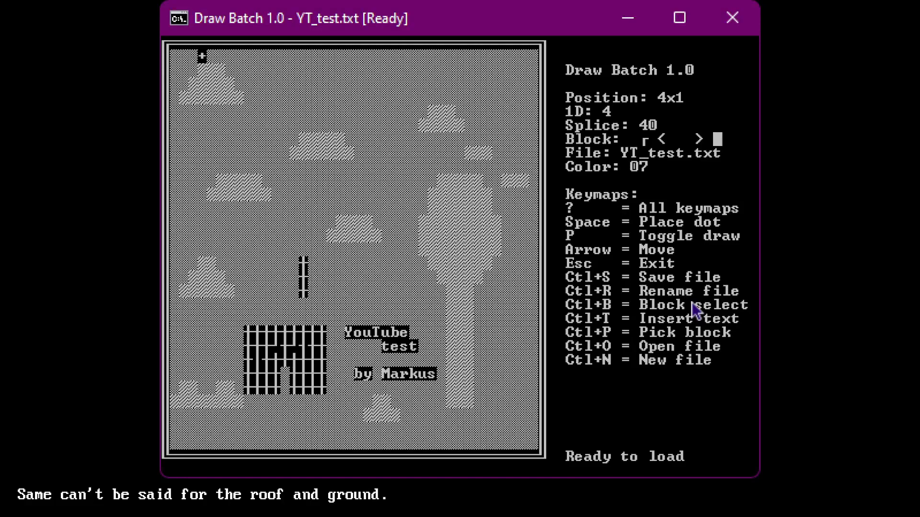
key(Down)
key(Down)
key(Down)
key(Down)
key(Down)
key(Down)
key(Down)
key(Down)
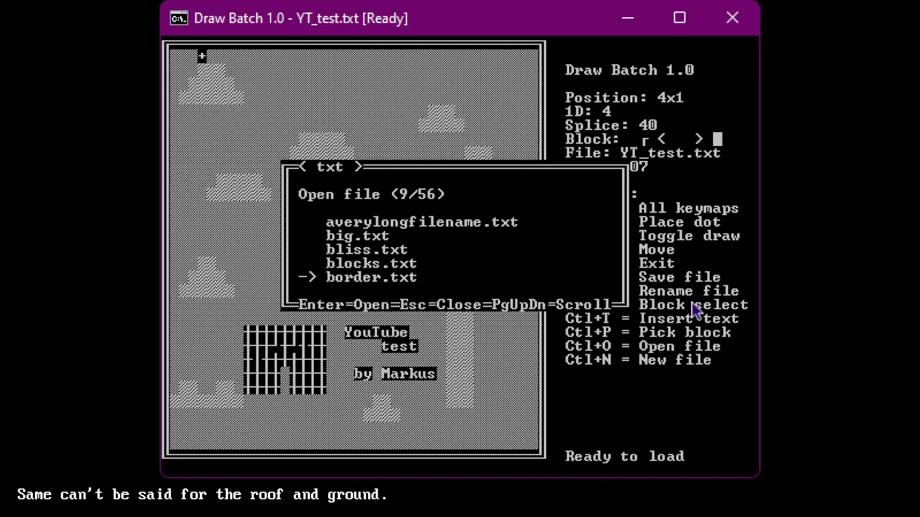
key(Down)
click(814, 306)
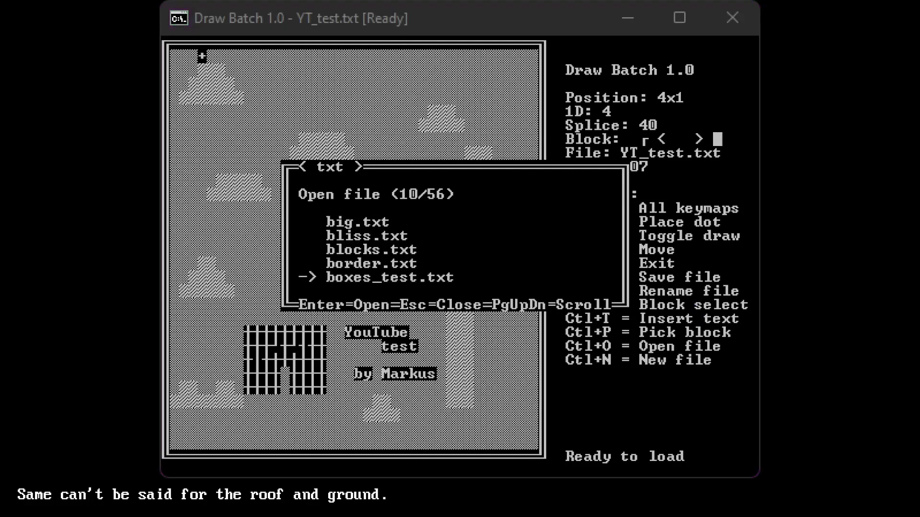
click(448, 354)
key(Down)
key(Down)
key(Down)
key(Down)
key(Down)
key(Down)
key(Down)
key(Down)
key(Down)
key(Down)
key(Down)
key(Down)
key(Down)
key(Down)
key(Down)
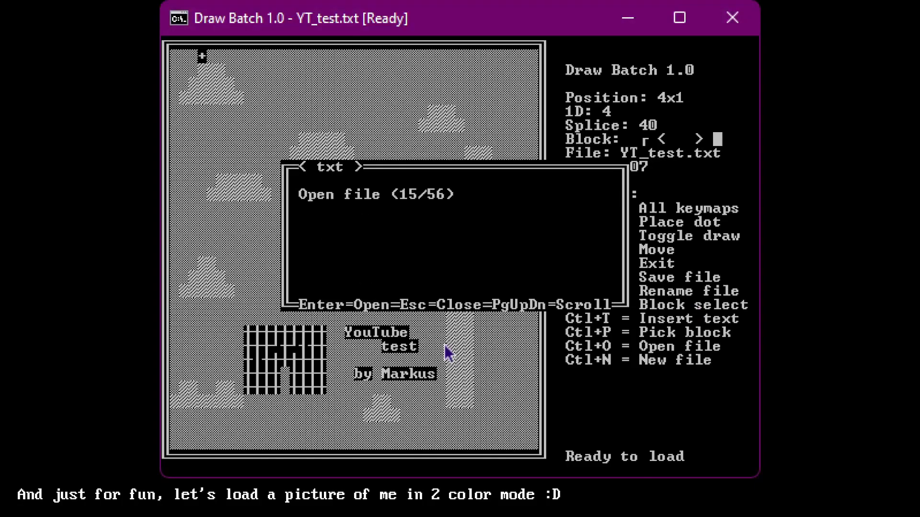
key(Down)
key(Down)
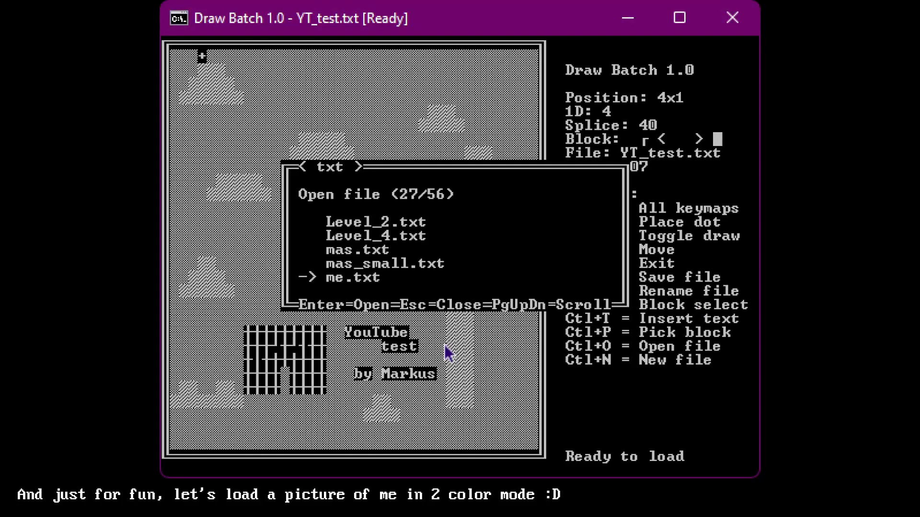
key(Return)
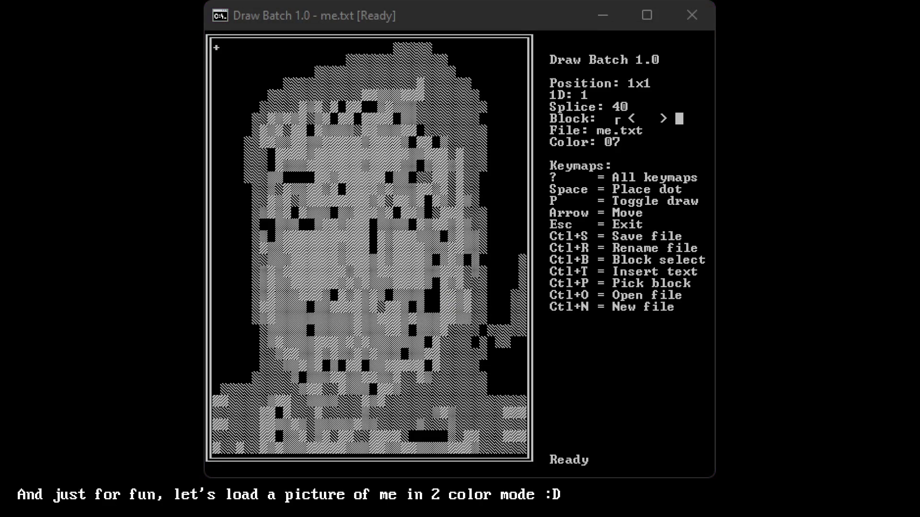
Load Level_1.txt from the txt file list in place of the portrait drawing
click(527, 261)
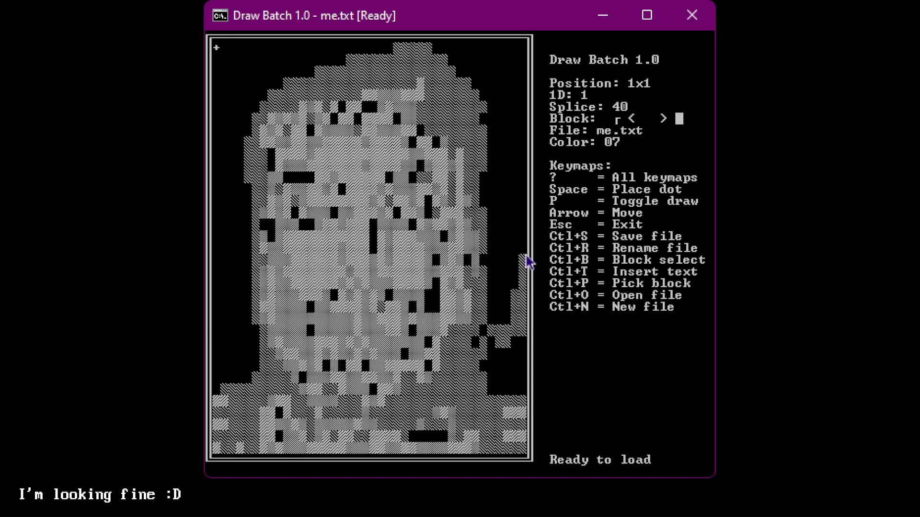
key(ctrl+o)
key(Down)
key(Down)
key(Down)
key(Down)
key(Down)
key(Down)
key(Down)
key(Down)
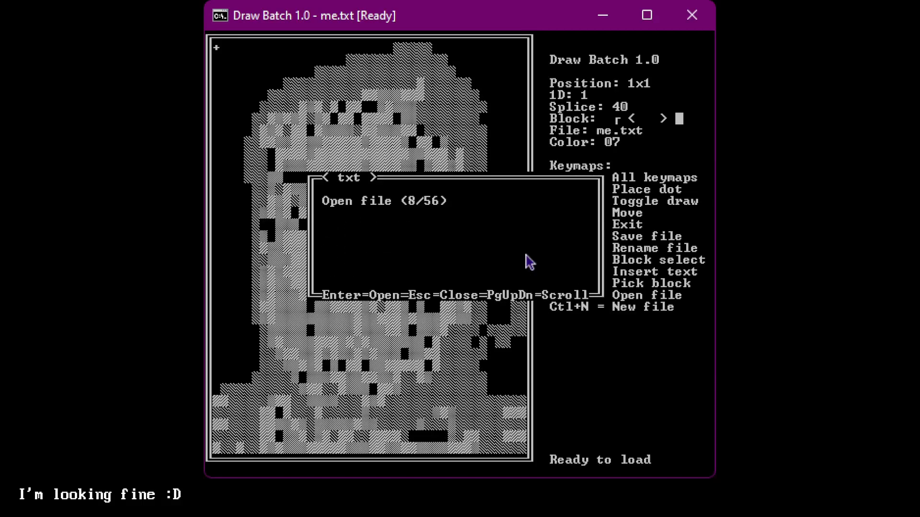
key(Down)
key(Down)
key(Down)
key(Down)
key(Down)
key(Down)
key(Down)
key(Down)
key(Down)
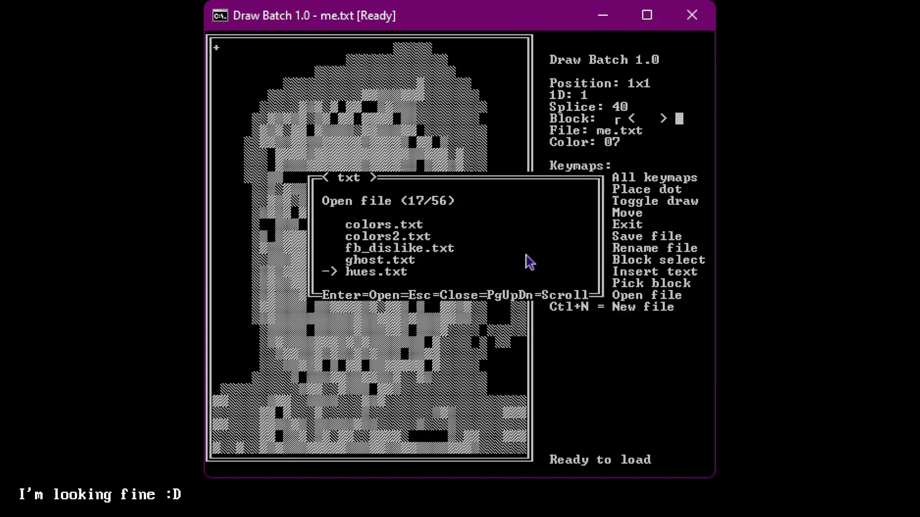
key(Down)
key(Down)
key(Down)
key(Down)
key(Down)
key(Down)
key(Down)
key(Down)
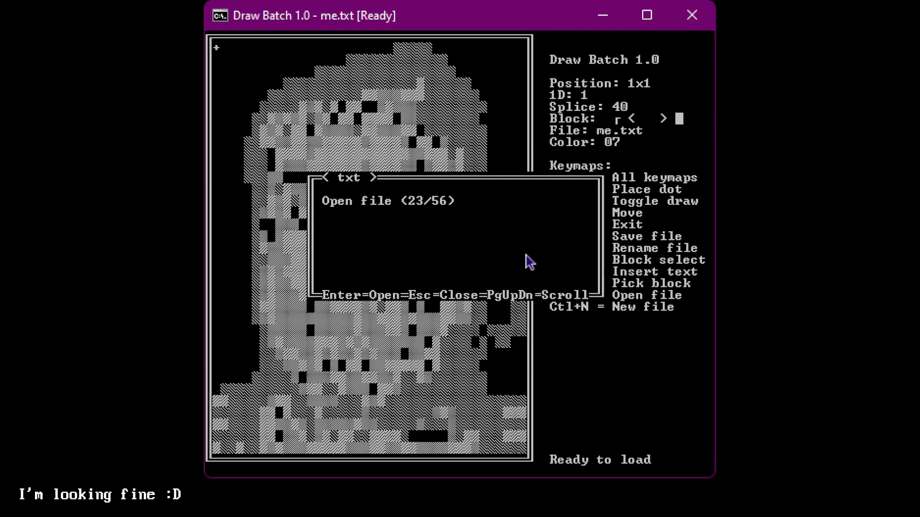
key(Down)
key(Down)
key(Down)
key(Down)
key(Up)
key(Up)
key(Up)
key(Up)
key(Up)
key(Up)
key(Up)
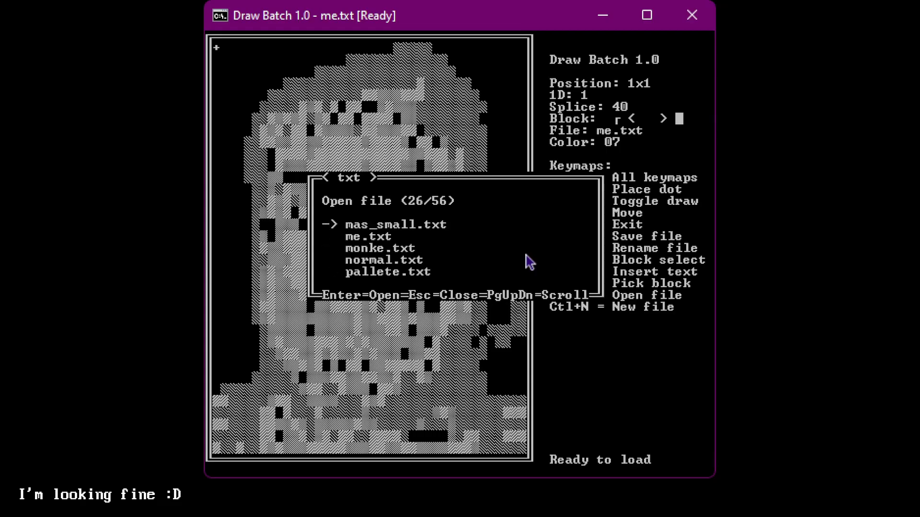
key(Up)
key(Up)
key(Up)
key(Down)
key(Down)
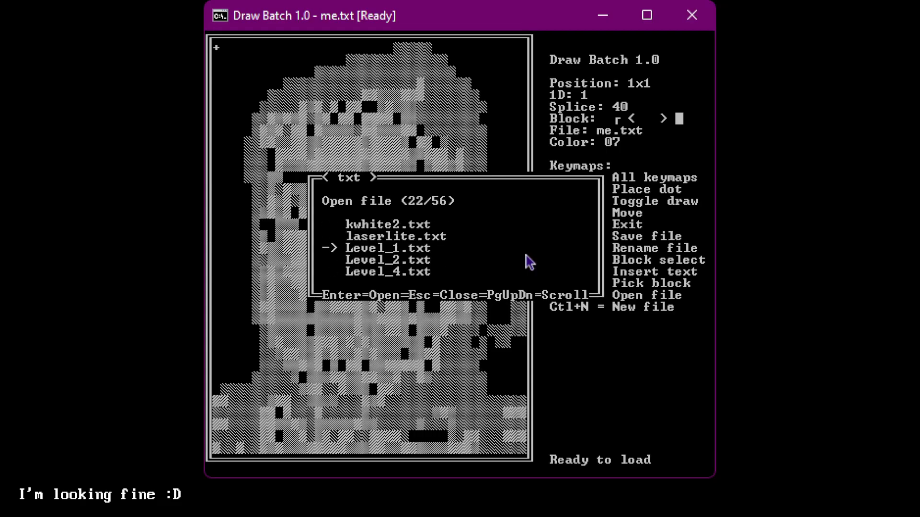
key(Return)
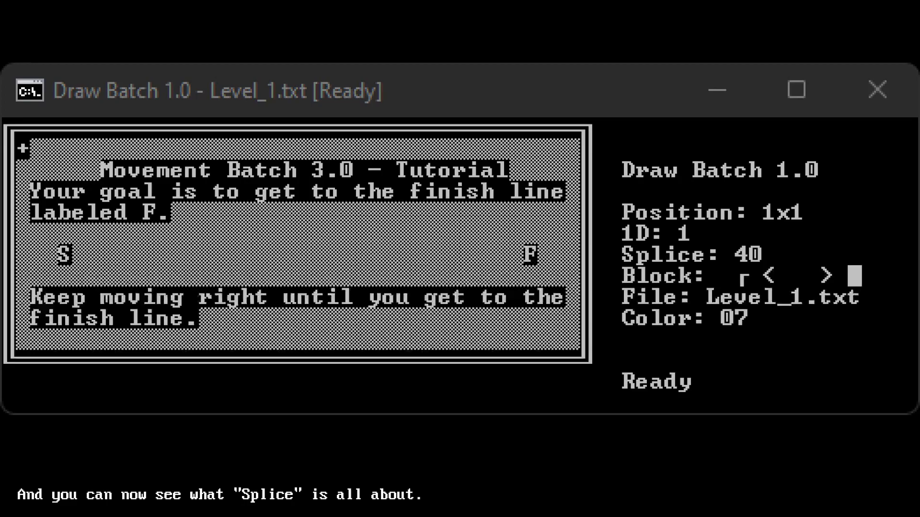
Exit the editor and list the command line switches with draw_batch.bat /?
click(615, 299)
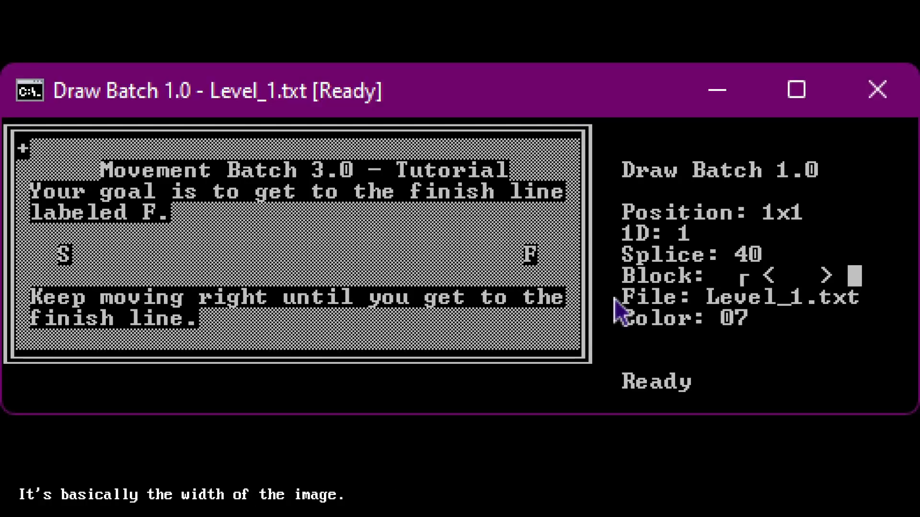
text(qdraw_batch.bat /?)
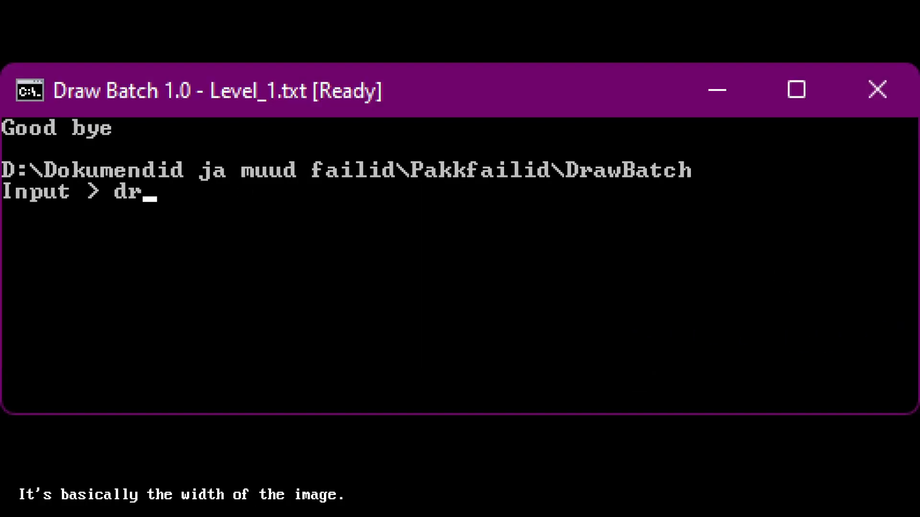
key(Return)
key(alt+Tab)
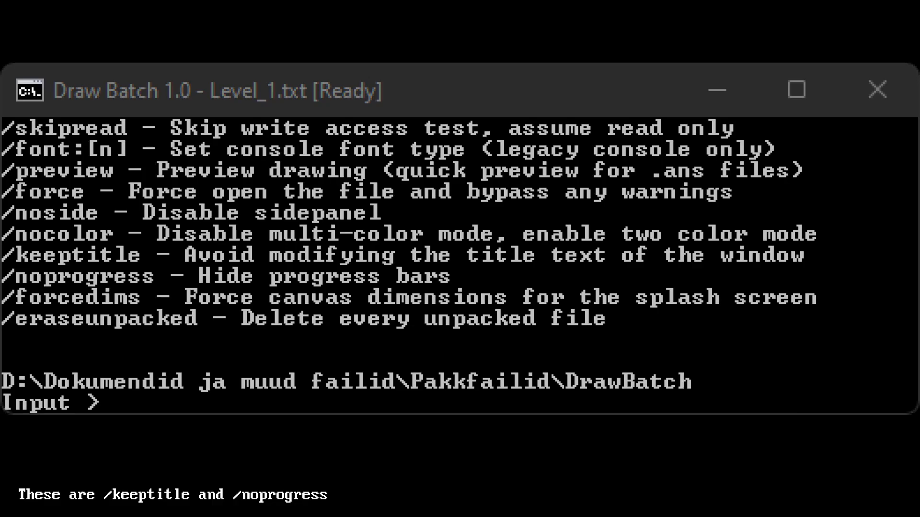
Set the console window title to "This will be left untouched" with the title command
click(416, 206)
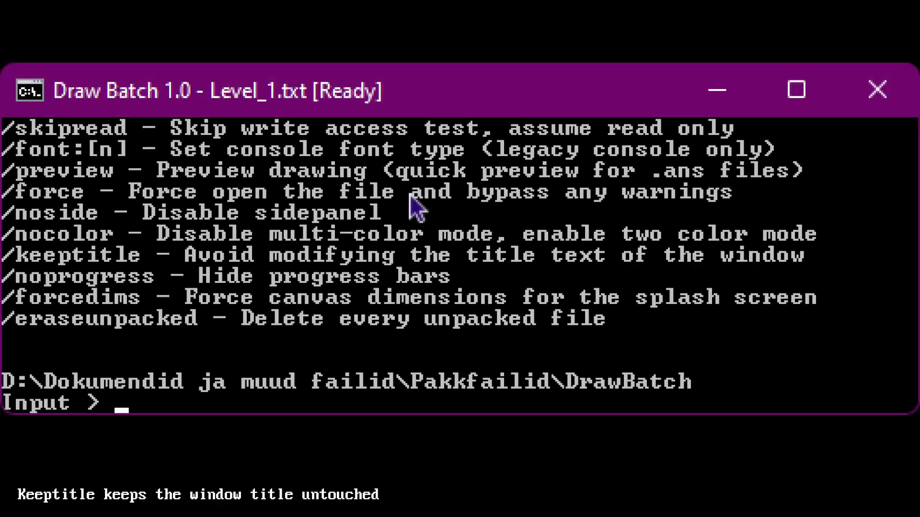
text(title)
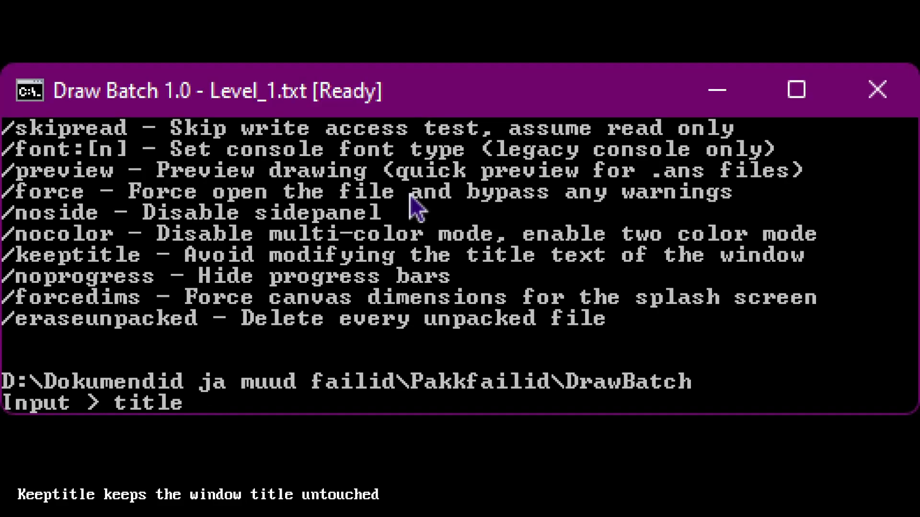
text( This will be left untouche)
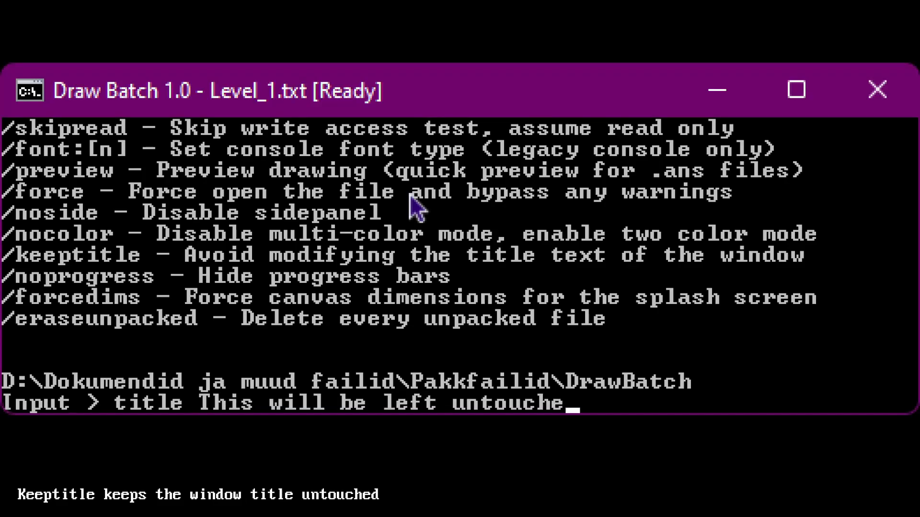
text(d)
key(Return)
Start Draw Batch without modifying the window title using draw_batch.bat /keeptitle
text(dr)
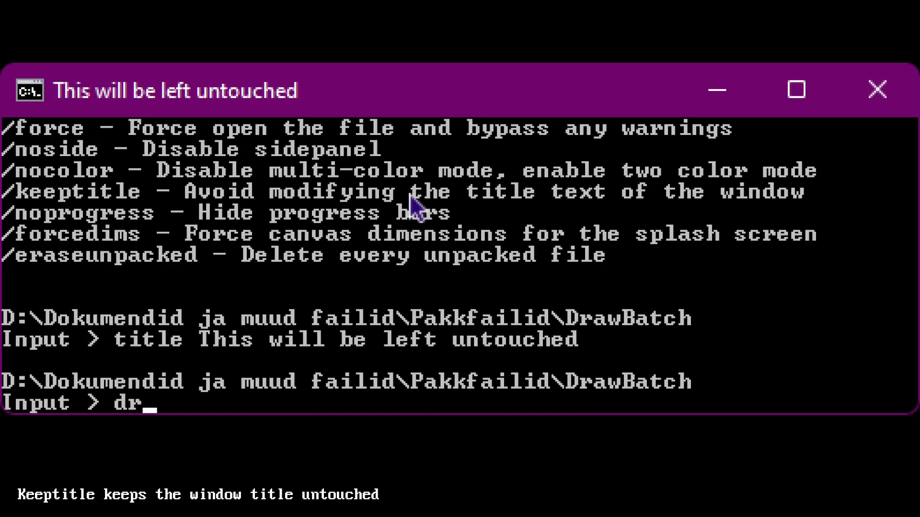
text(aw_batch.bat  /keeptitle)
key(Return)
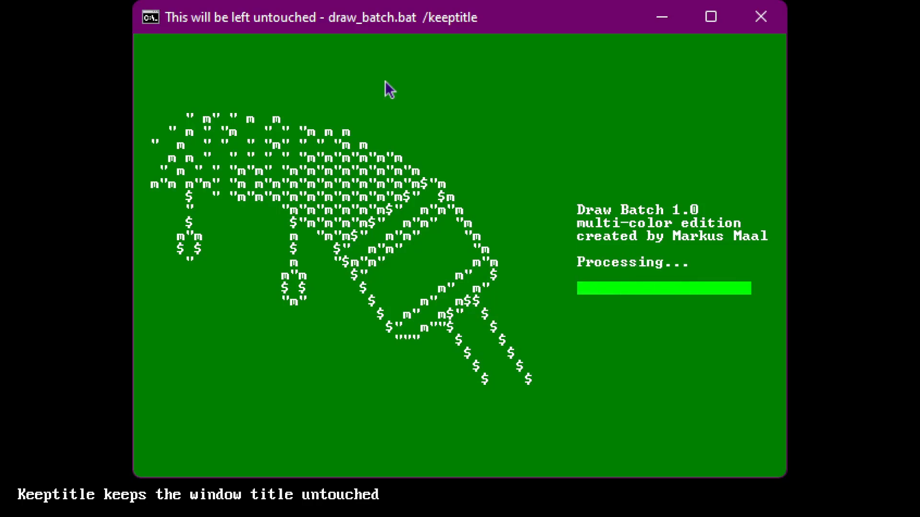
Move the drawing cursor six cells down and five cells across to the right on the startup drawing
key(Down)
key(Down)
key(Down)
key(Down)
key(Down)
key(Down)
key(Right)
key(Right)
key(Right)
key(Right)
key(Right)
Load airplane.txt from the start of the txt file list into the editor
key(ctrl+o)
key(Down)
key(Down)
key(Down)
key(Up)
key(Up)
key(Return)
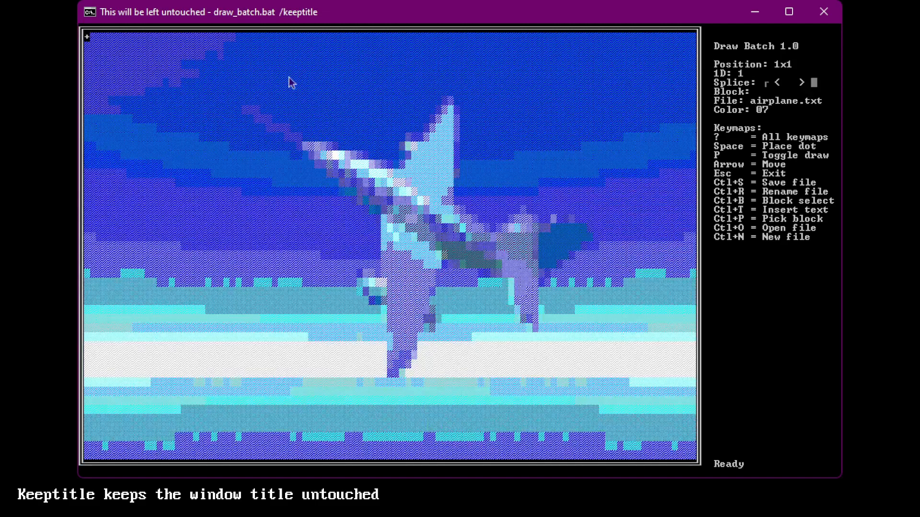
Exit the editor and start Draw Batch with hidden progress bars using draw_batch.bat /noprogress
key(Escape)
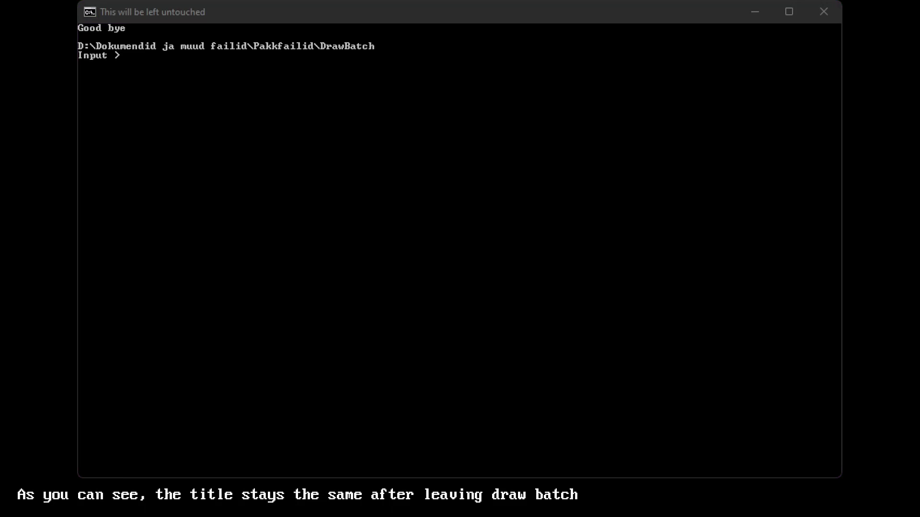
click(498, 268)
text(dr)
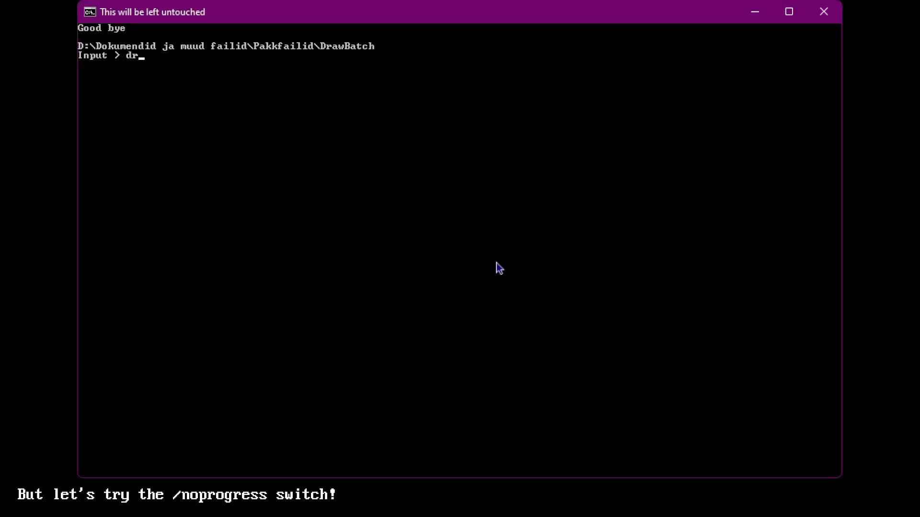
key(Tab)
text(/noprogres)
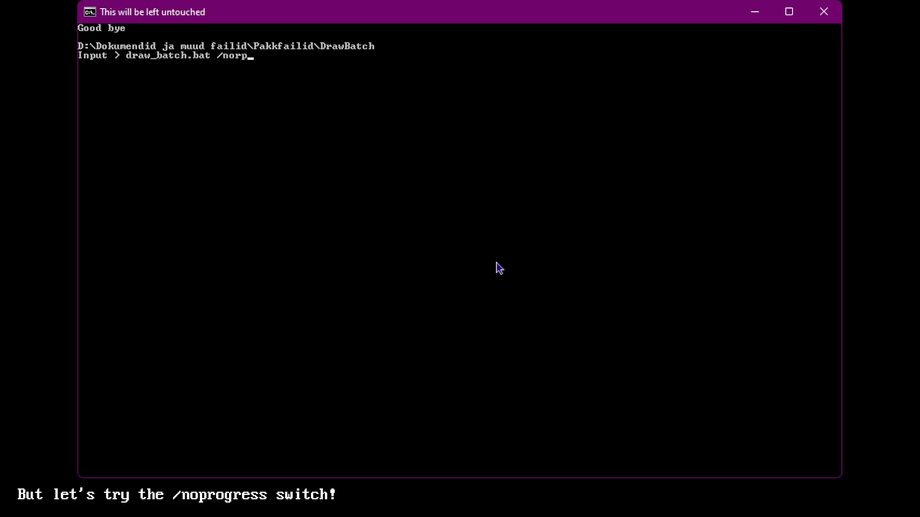
text(s)
key(Return)
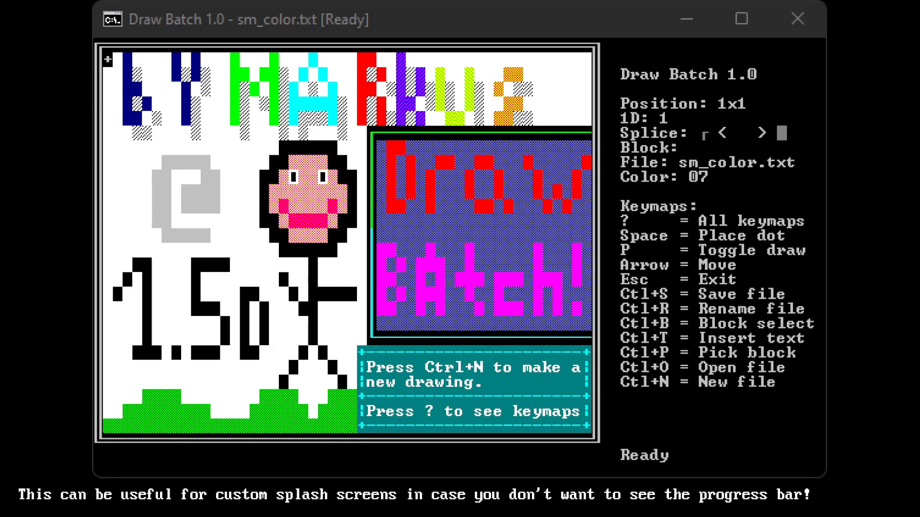
Load aaa.txt from the txt file list to try file loading without a progress bar
click(391, 228)
key(Down)
key(Down)
key(Down)
key(Up)
key(Up)
key(Up)
key(Return)
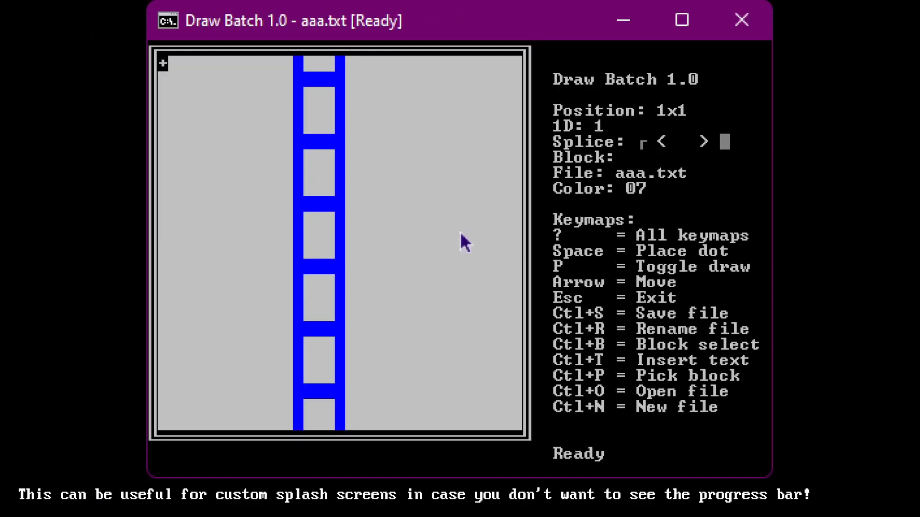
Exit the editor and show the command line syntax again with draw_batch.bat /?
key(Escape)
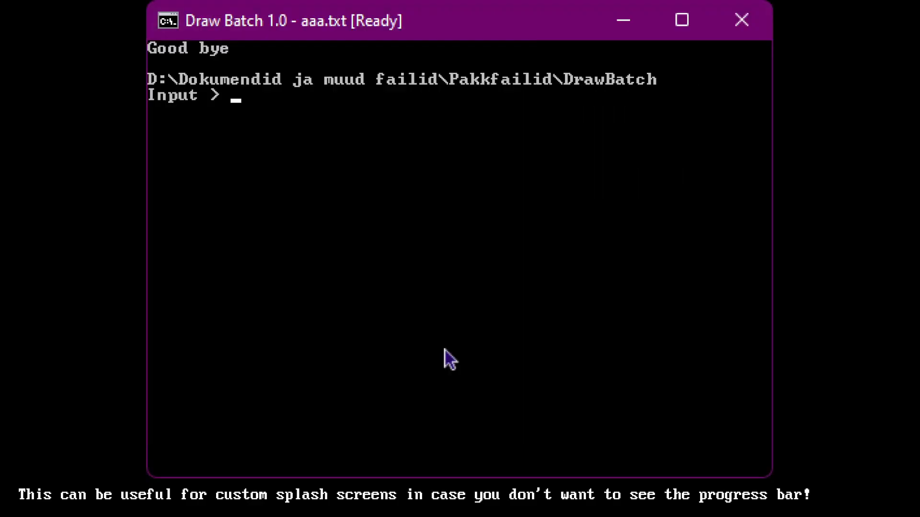
text(draw_batch.bat /)
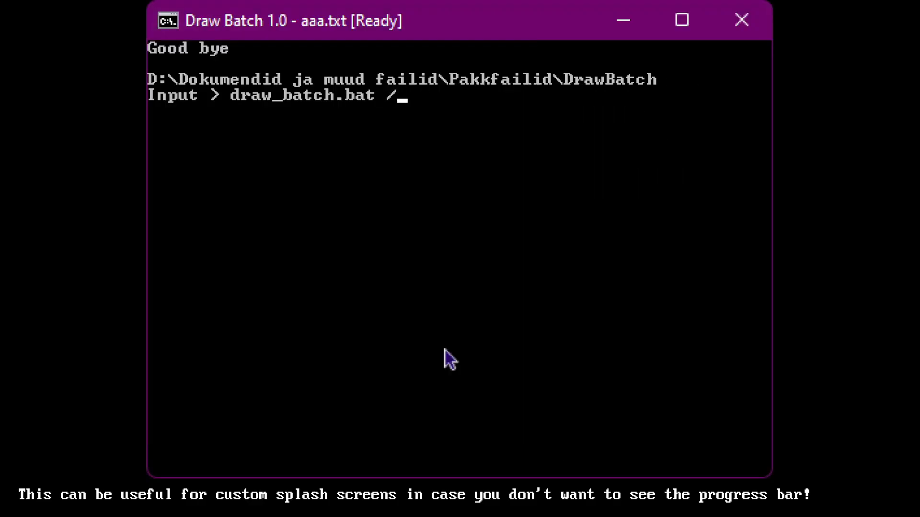
text(?)
key(Return)
key(alt+Tab)
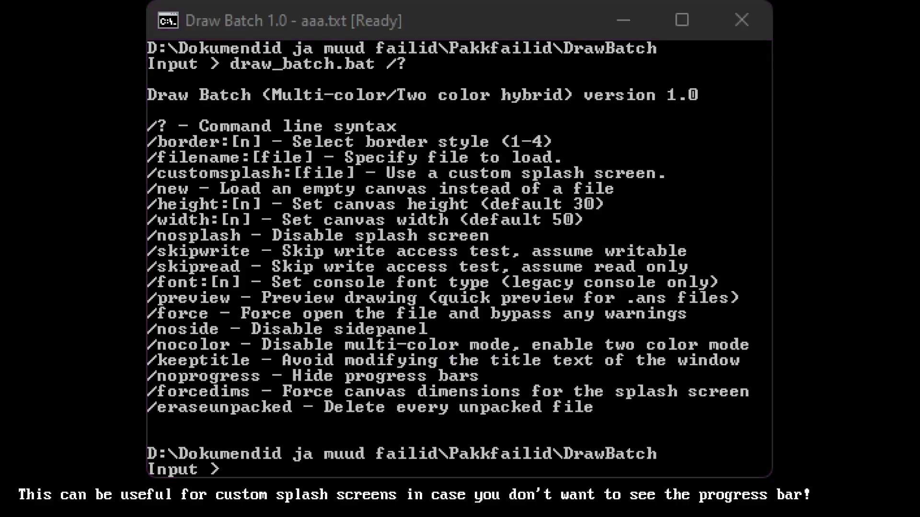